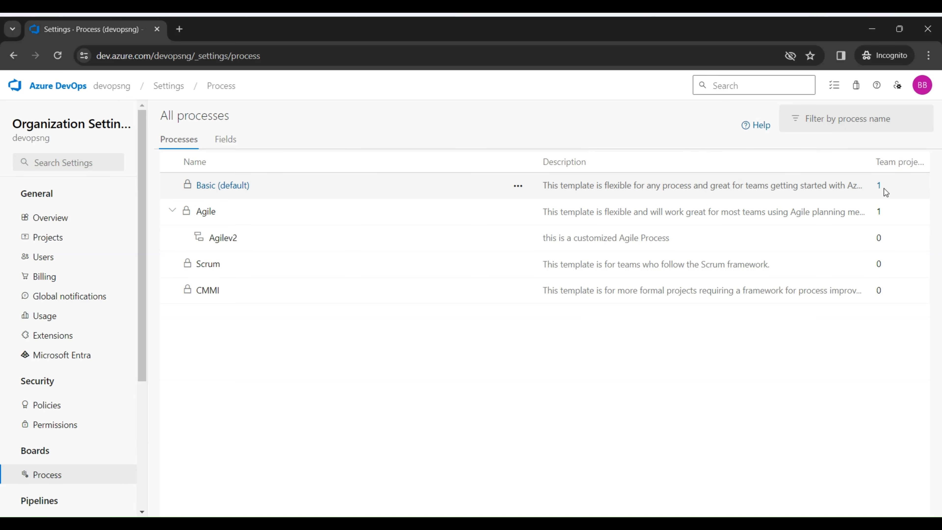
Step: View the projects that use the Basic process, and open the work items of the devops-projects project
left_click(884, 187)
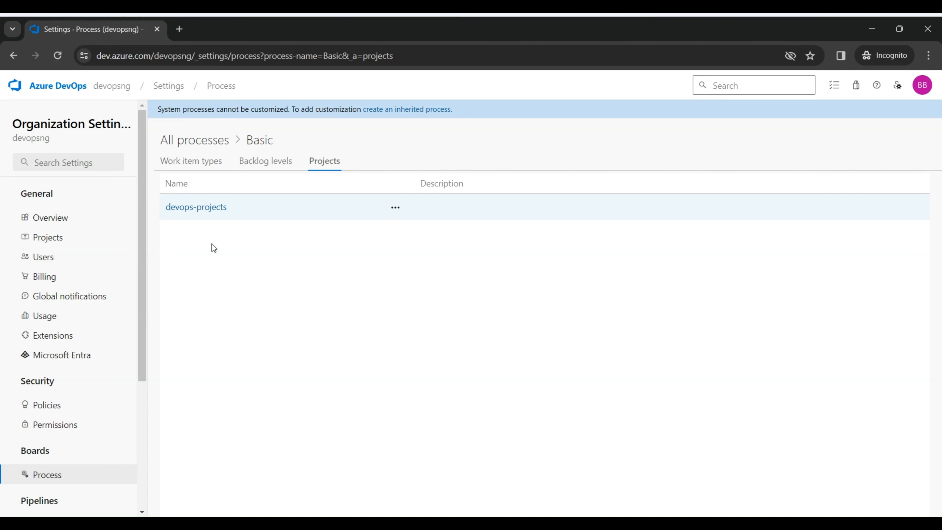
left_click(111, 89)
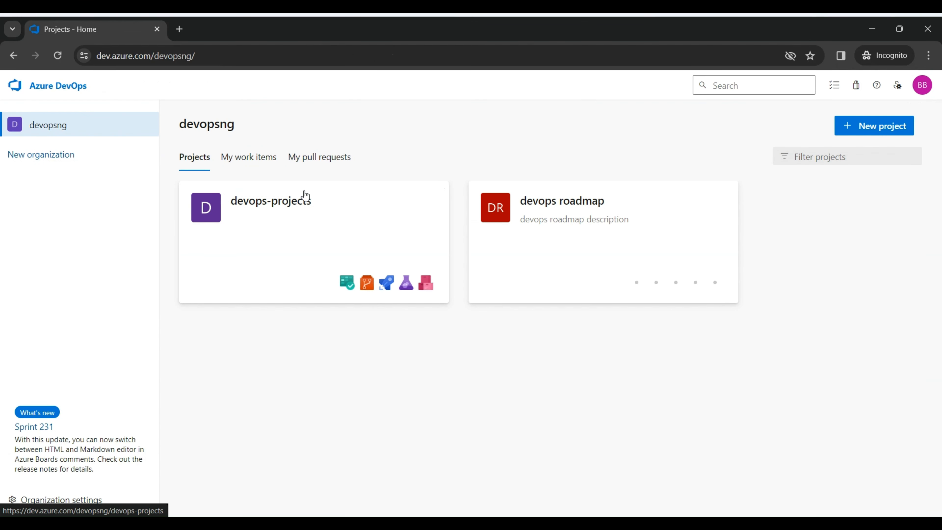
left_click(305, 196)
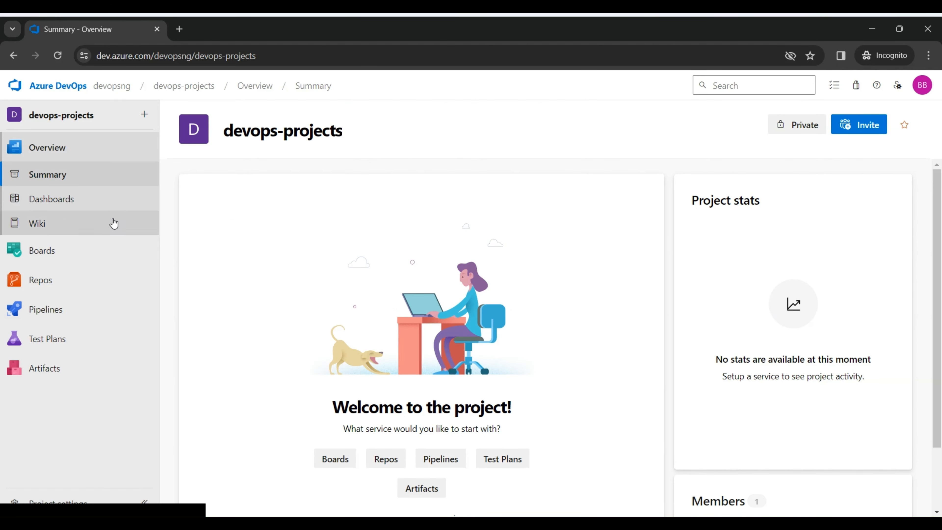
mouse_move(58, 265)
left_click(210, 270)
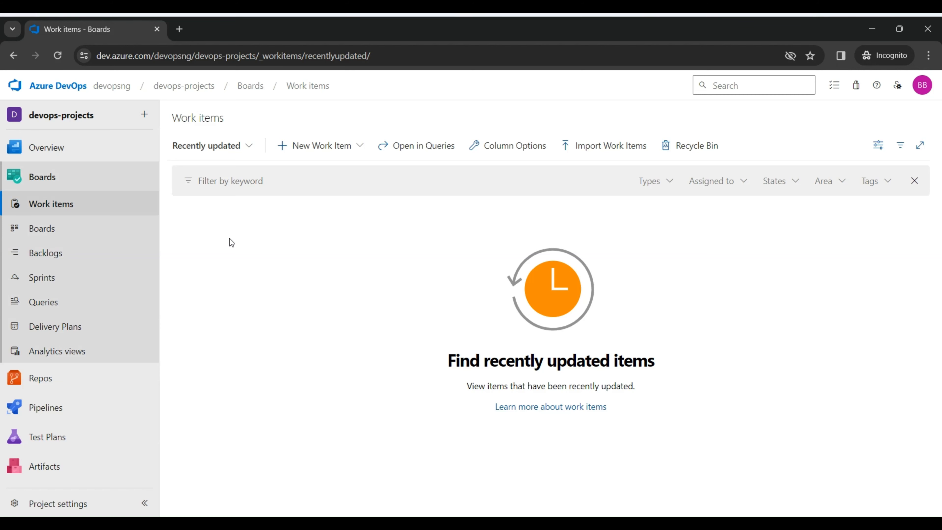
Step: Create a new issue titled "Issue one test" in devops-projects, then save and close it
left_click(144, 114)
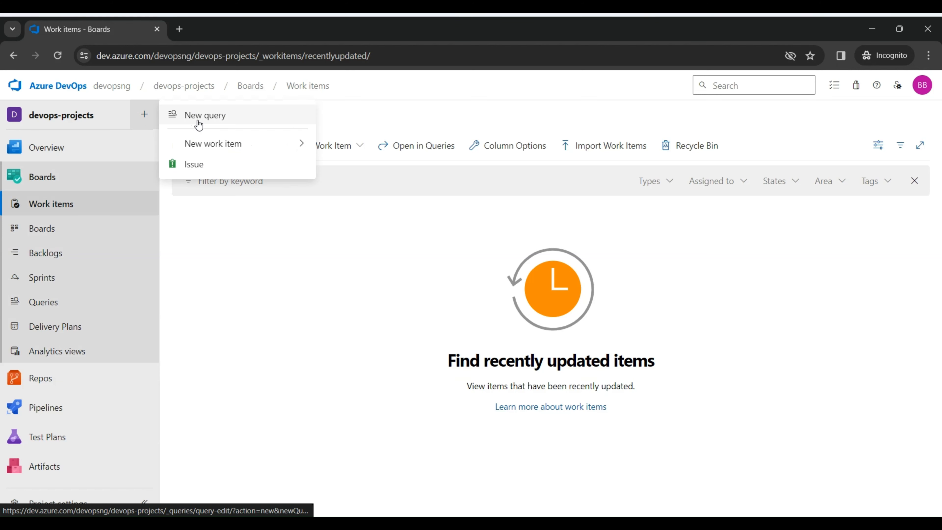
left_click(194, 164)
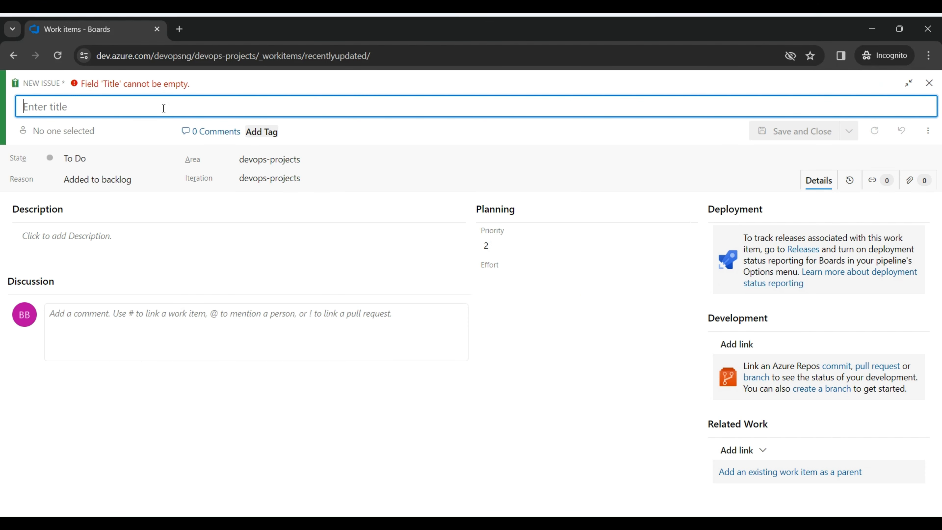
type("Issue ")
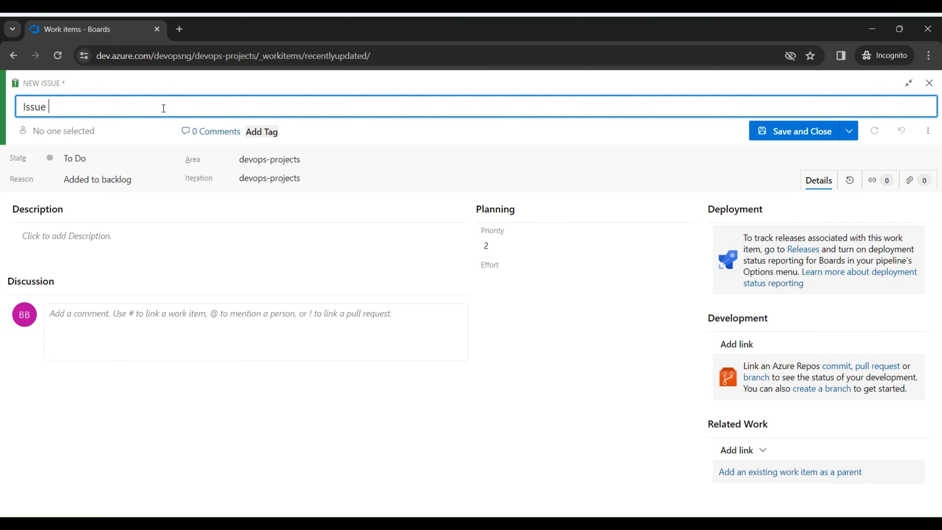
type("one test")
left_click(801, 132)
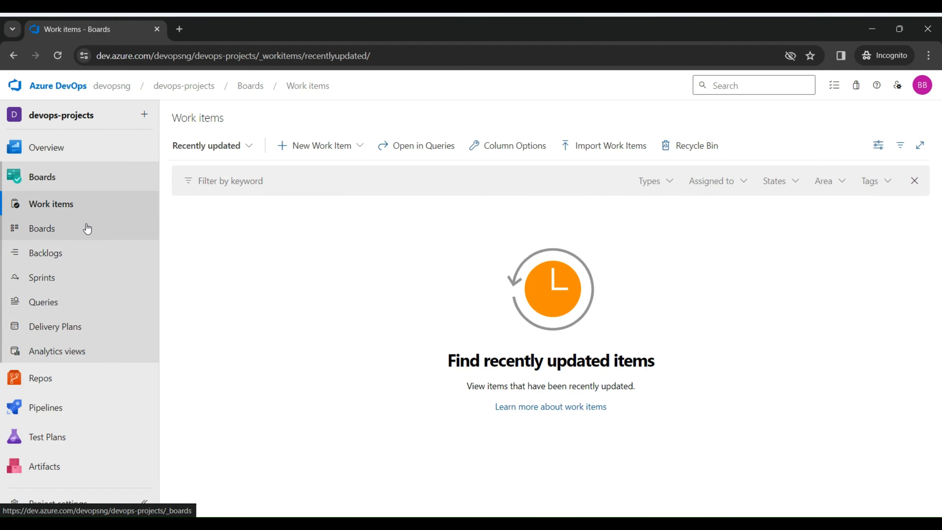
Step: On the devops-projects team board, add a task named "Task one" to the "Issue one test" card
left_click(84, 236)
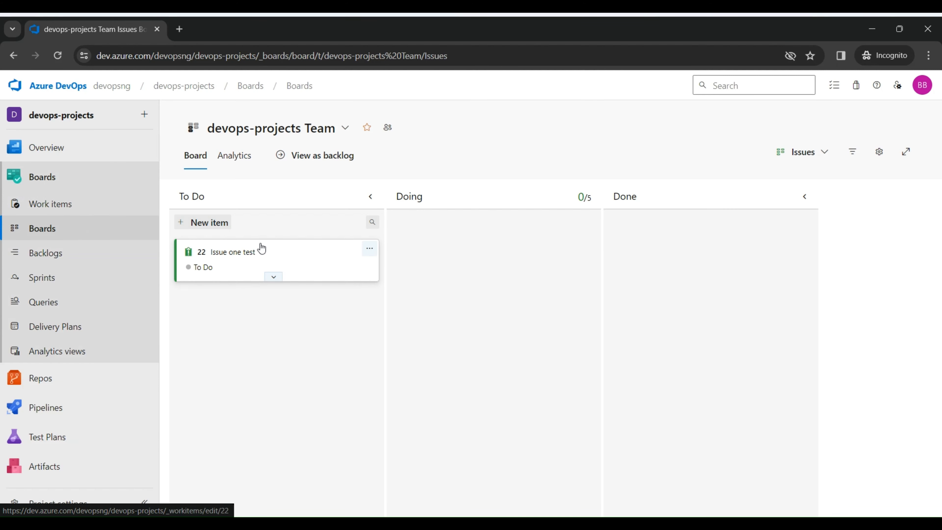
left_click(272, 277)
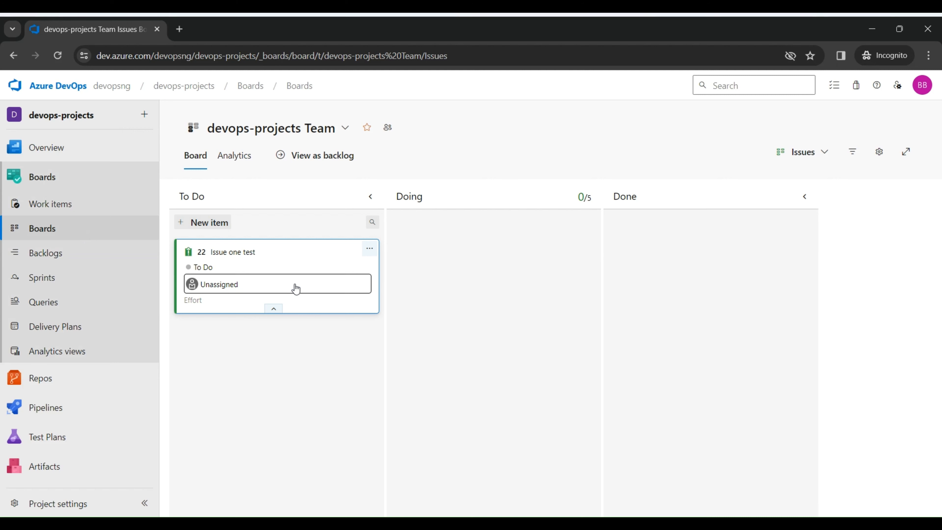
left_click(371, 249)
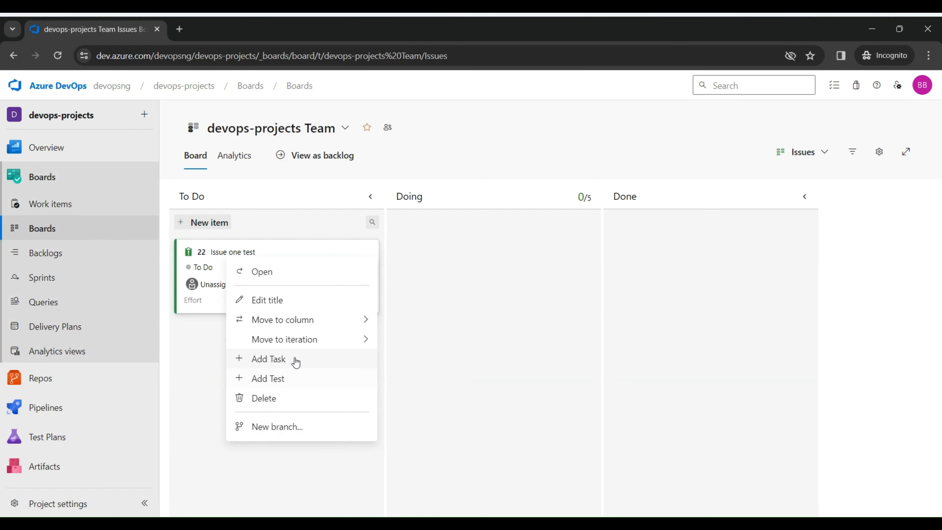
left_click(304, 358)
type("Ta")
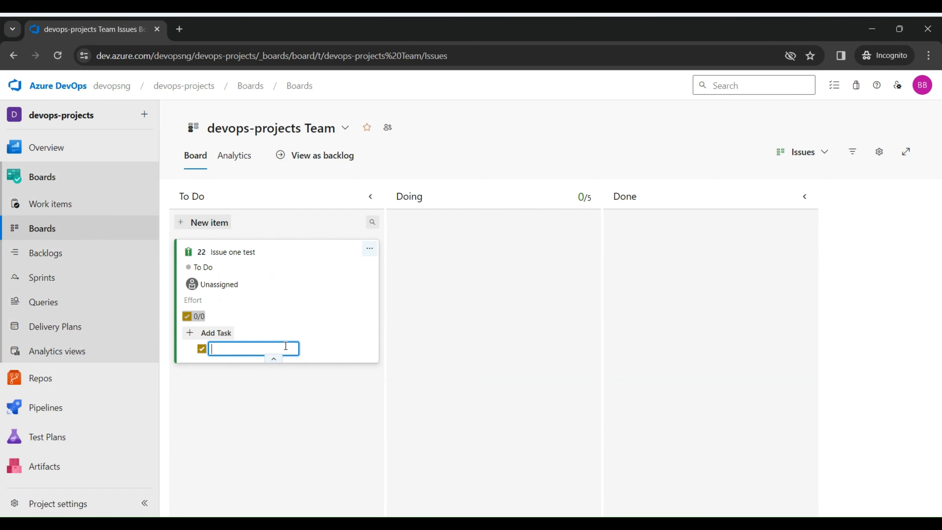
type("sk one")
left_click(306, 381)
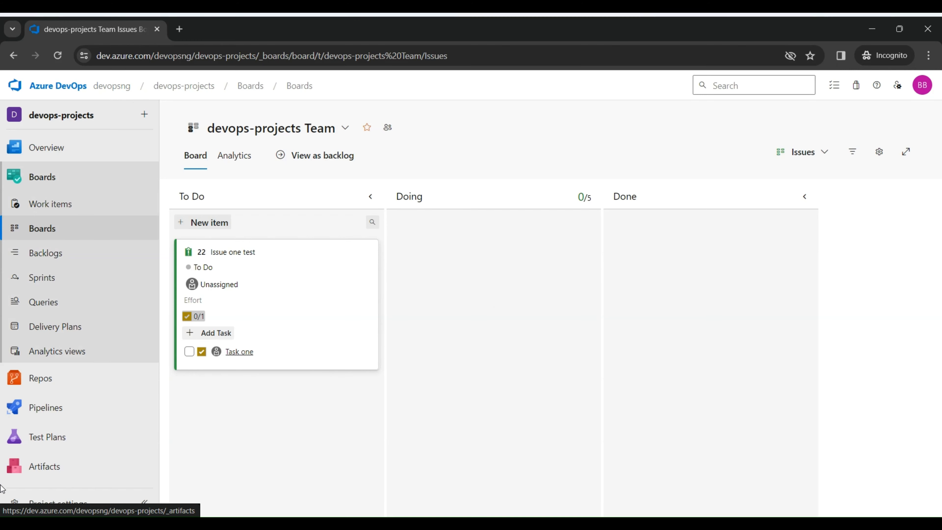
Step: Review the work item types of the Agile and Basic processes in the devopsng organization settings
left_click(112, 88)
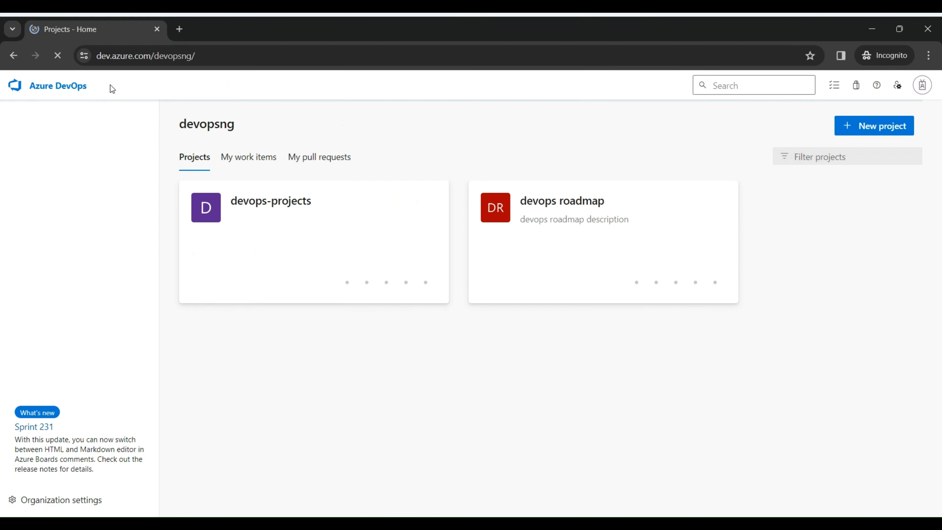
left_click(47, 507)
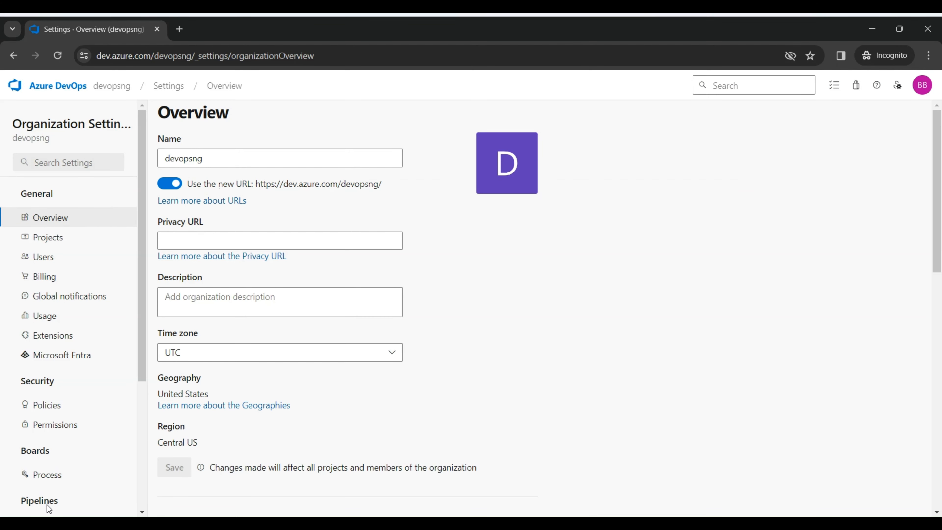
left_click(57, 476)
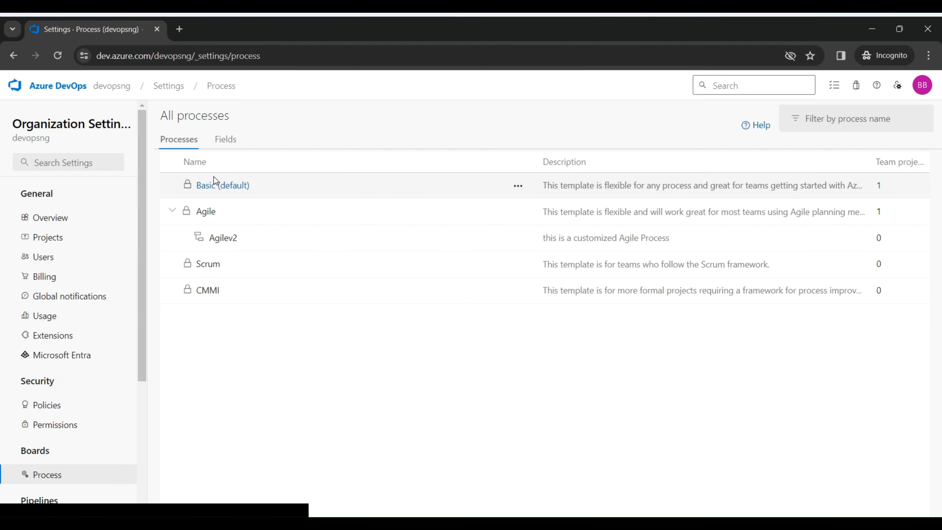
left_click(207, 214)
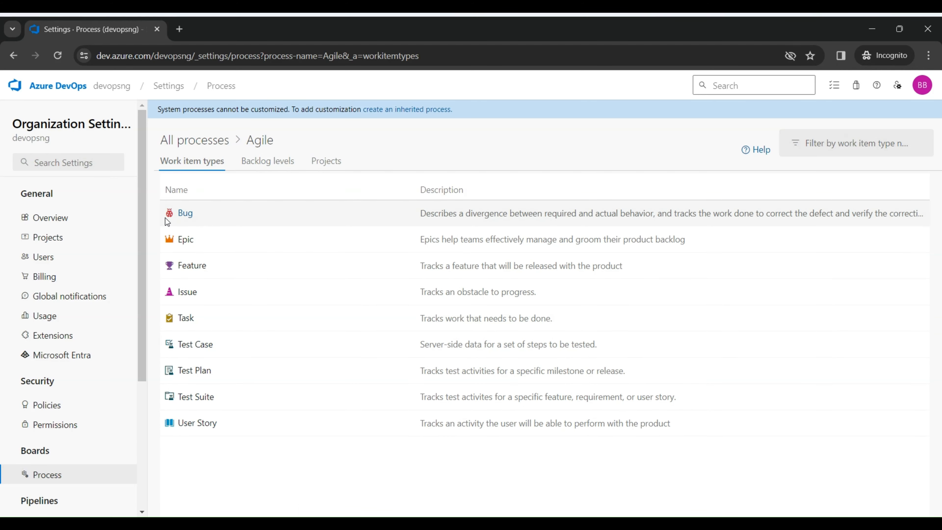
left_click(179, 145)
left_click(208, 186)
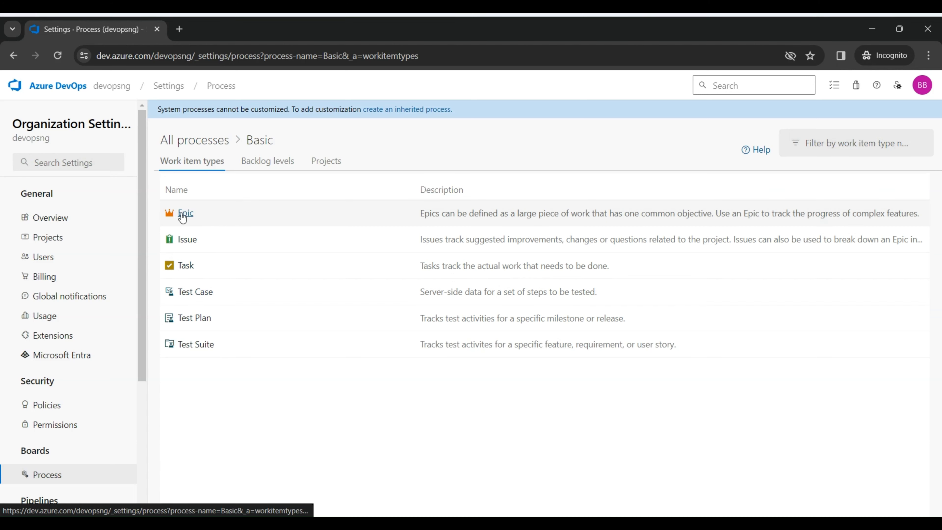
Step: Create an inherited process named AgileV1 from the Agile system process
left_click(56, 479)
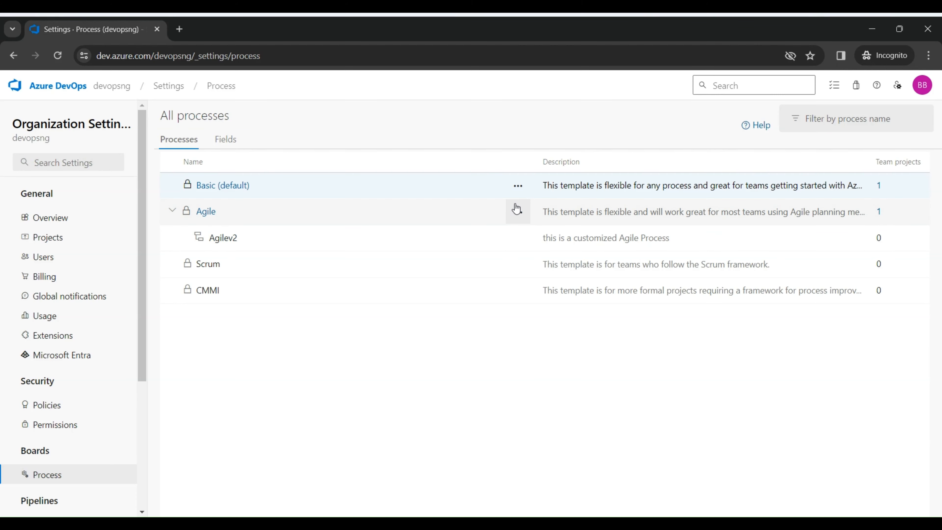
left_click(518, 213)
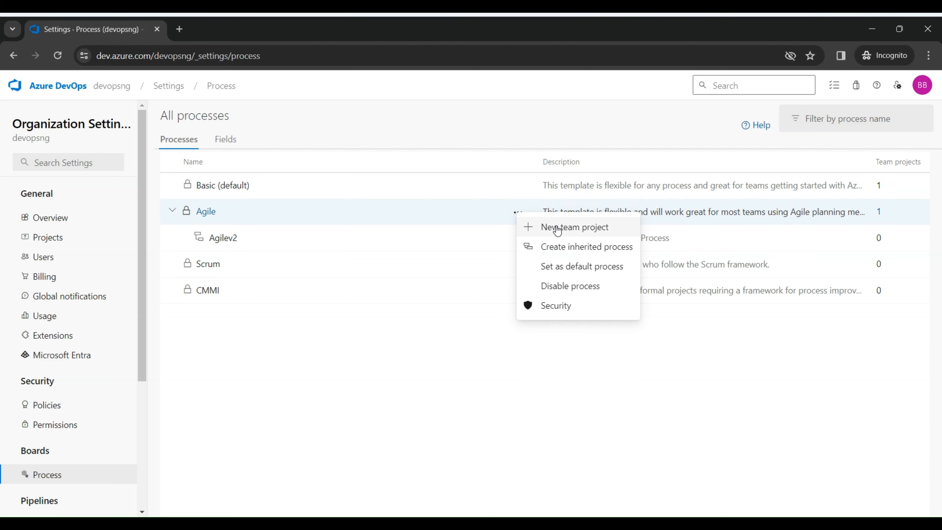
left_click(555, 247)
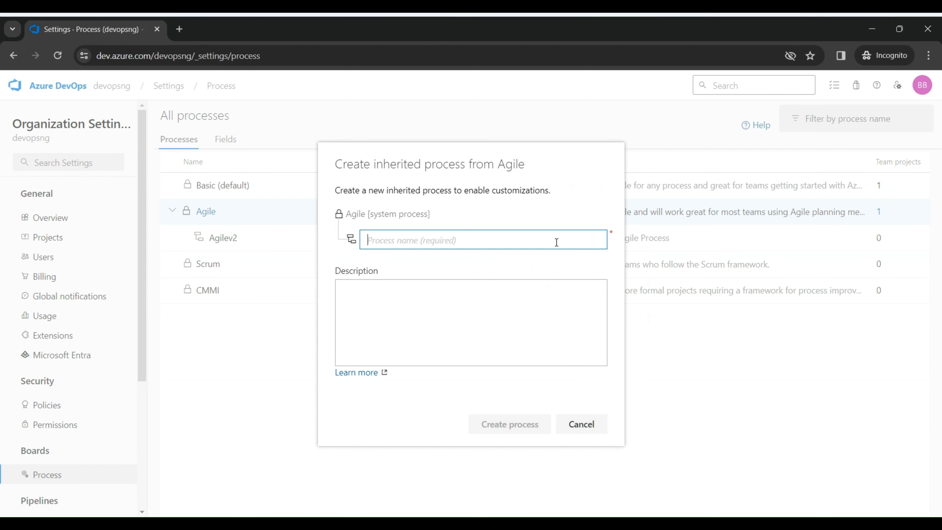
type("AgileV1")
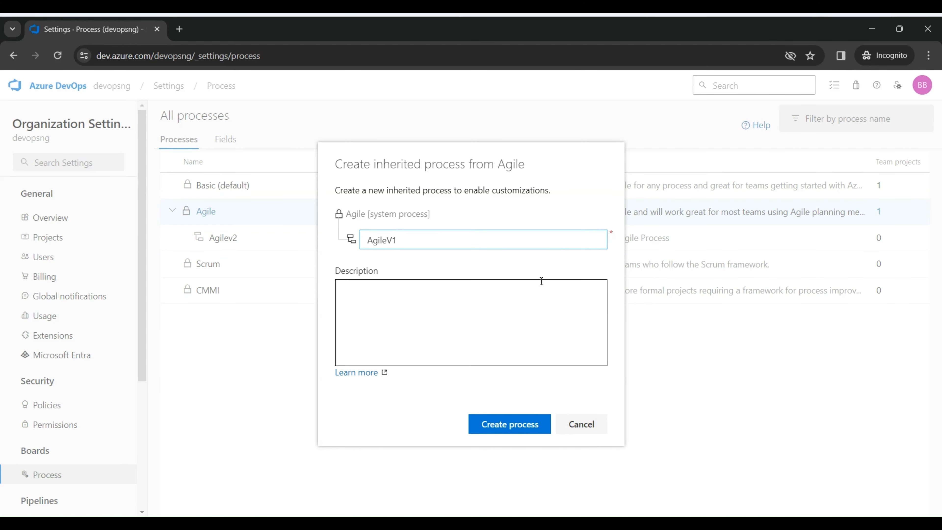
left_click(511, 427)
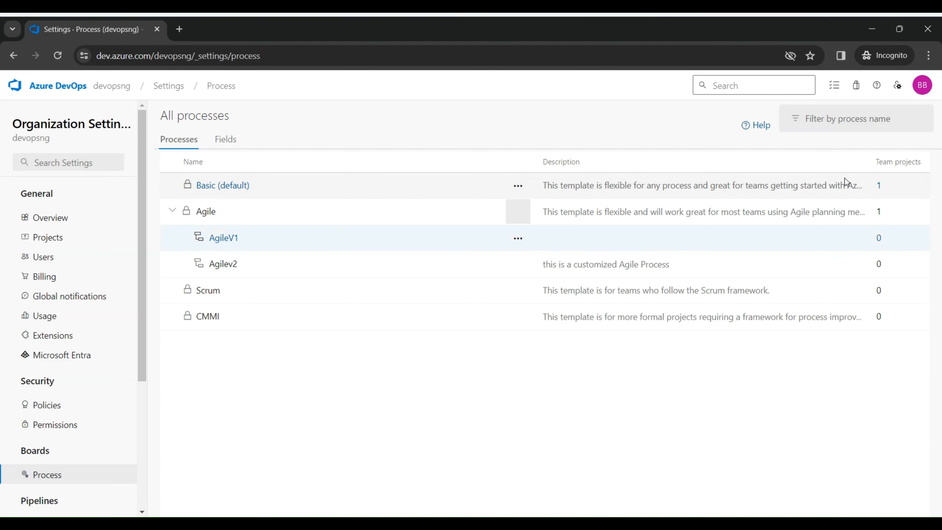
Step: Change the process of the devops-projects project from Basic to AgileV1 and save the change
left_click(879, 186)
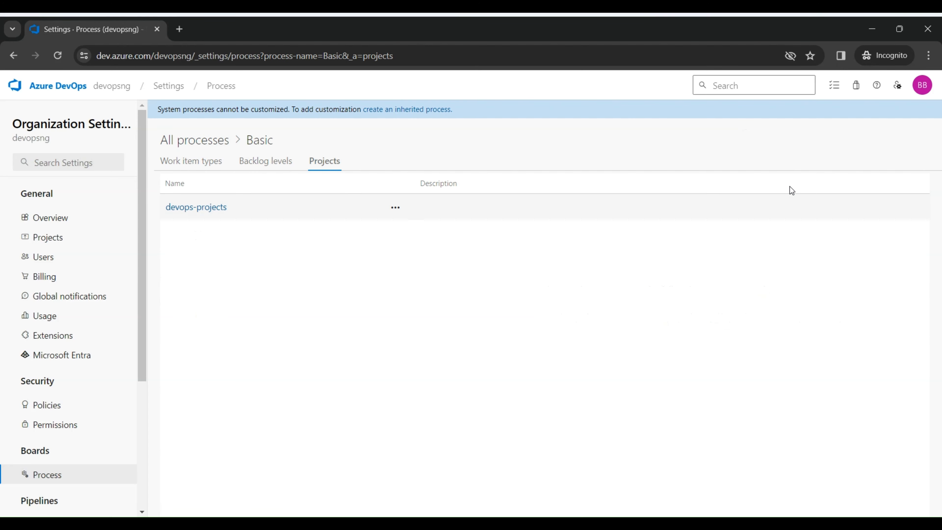
left_click(395, 210)
left_click(414, 223)
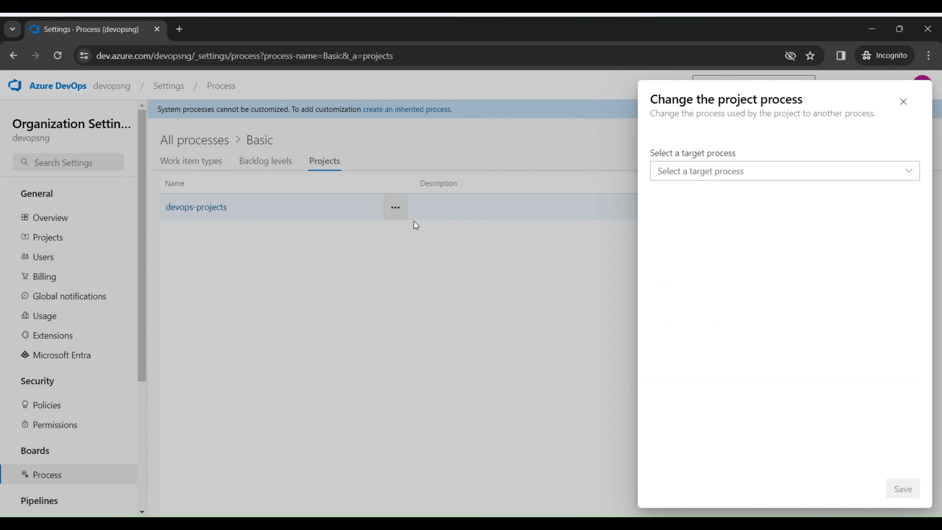
left_click(682, 177)
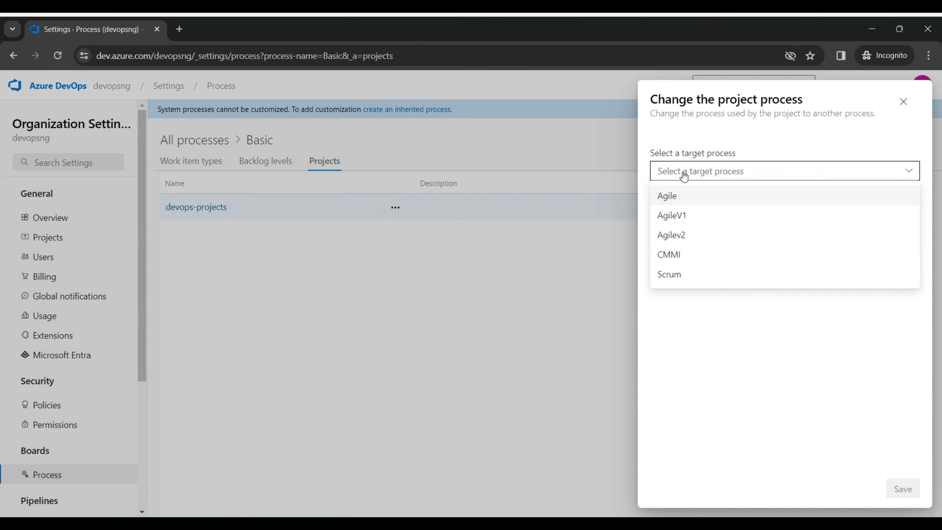
left_click(691, 215)
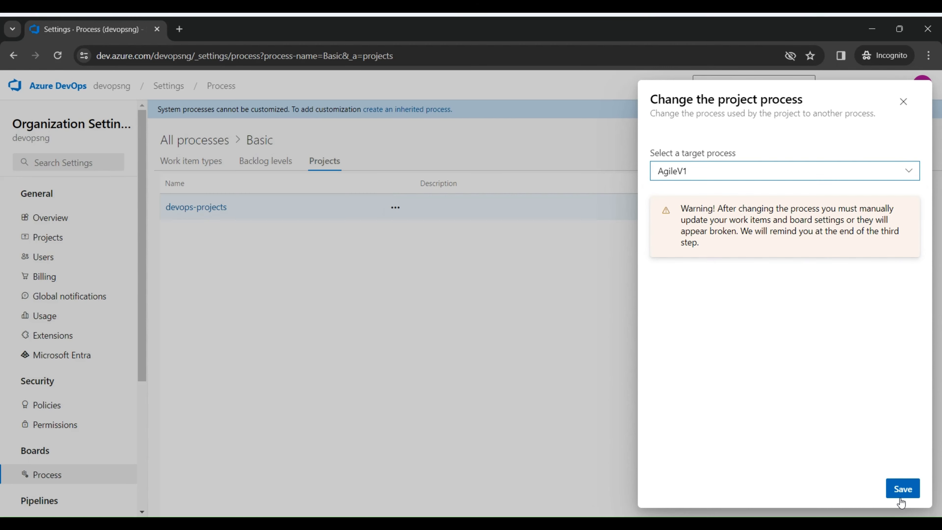
left_click(900, 490)
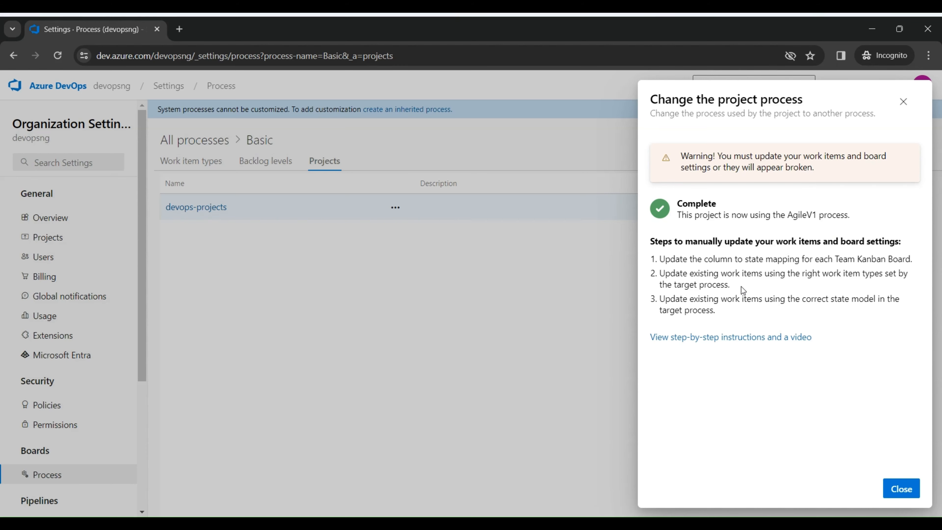
left_click(900, 488)
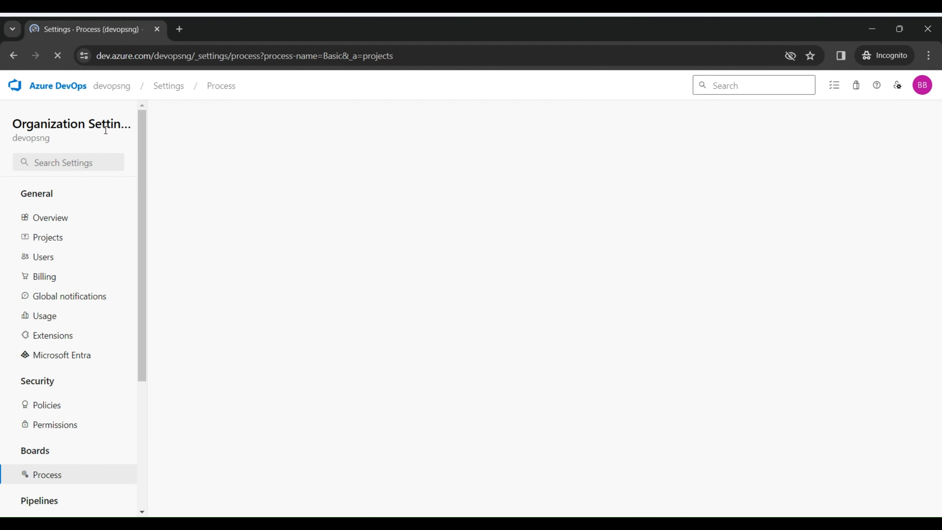
Step: Open the column settings of the Stories board for the devops-projects team
left_click(119, 86)
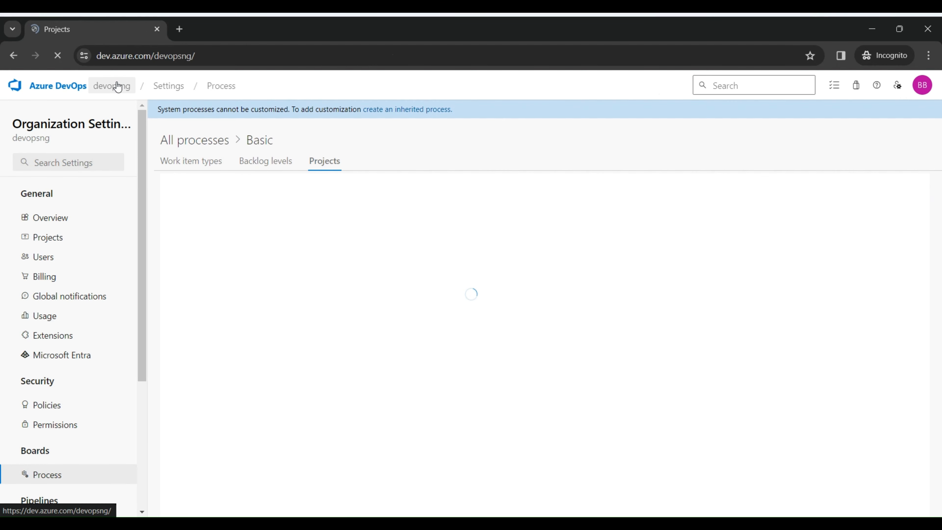
left_click(268, 203)
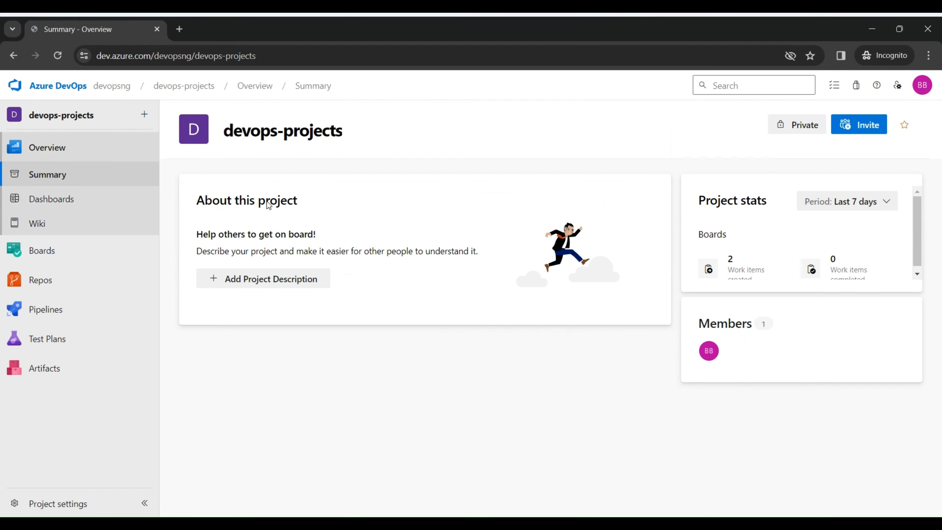
mouse_move(64, 259)
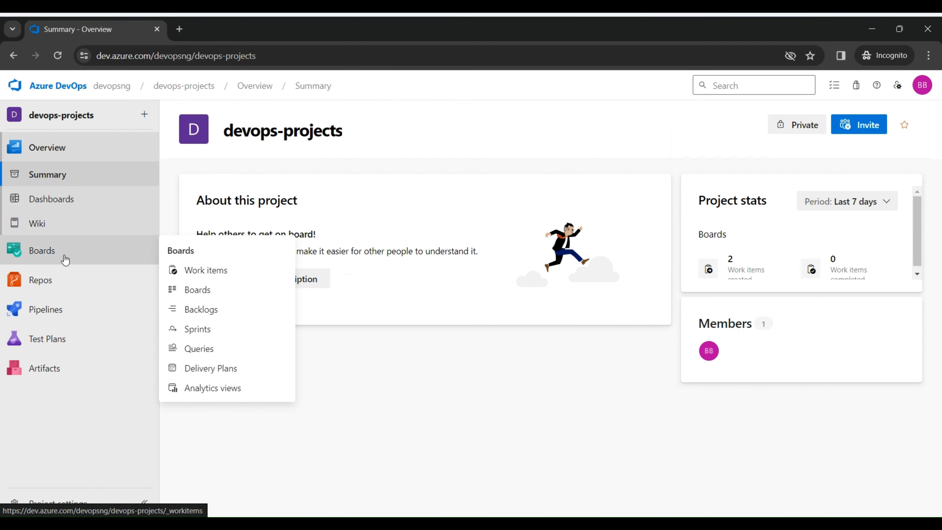
left_click(193, 286)
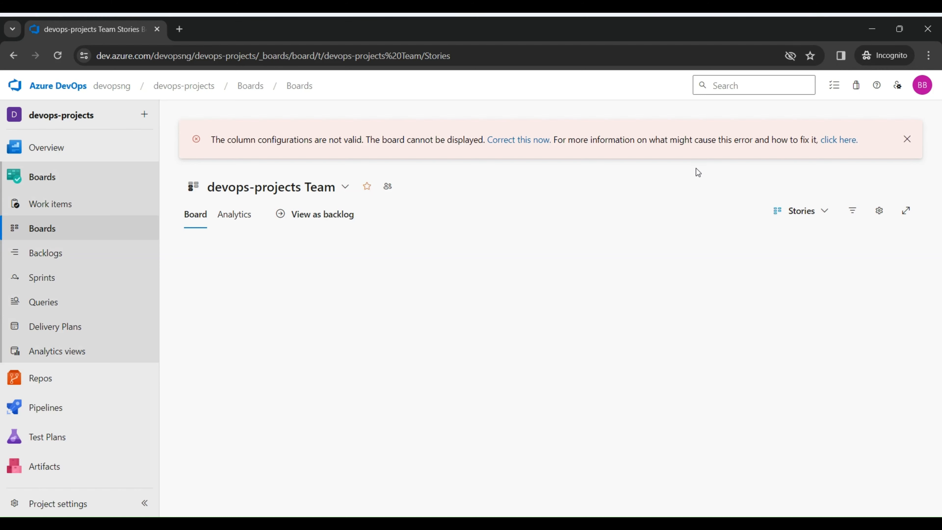
left_click(880, 210)
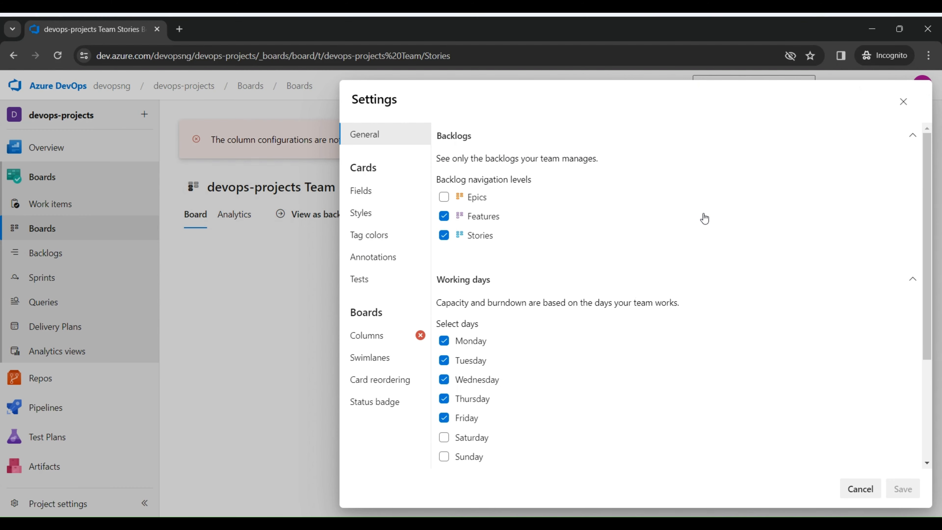
left_click(371, 334)
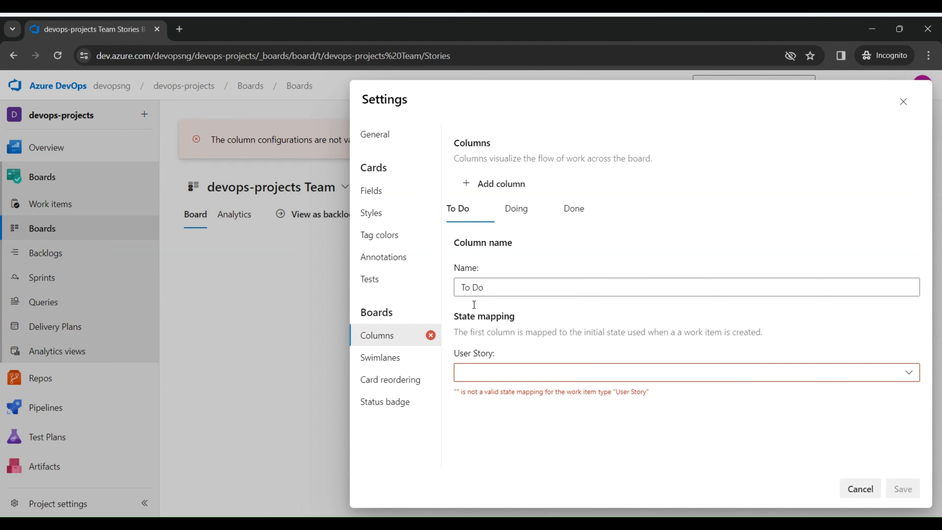
Step: Map the User Story state to New for To Do, Active for Doing and Closed for Done, and save the board columns
left_click(622, 379)
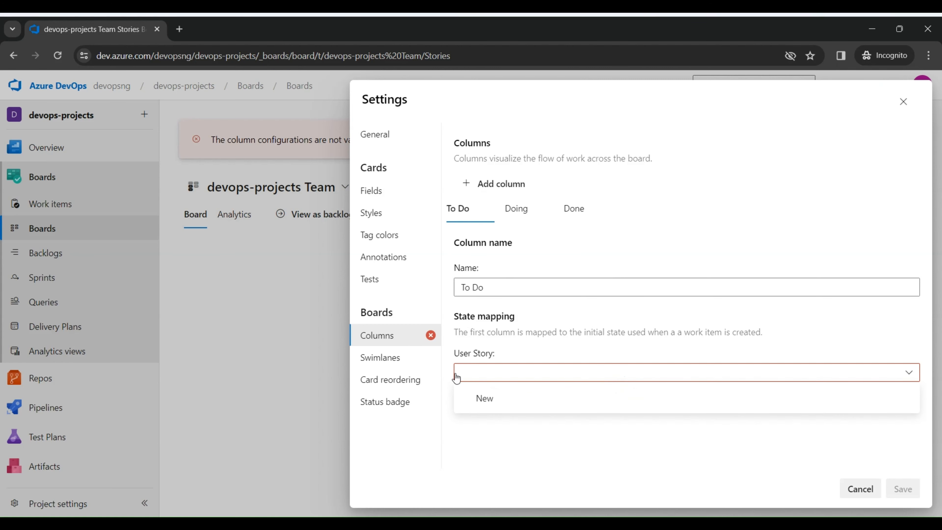
left_click(484, 400)
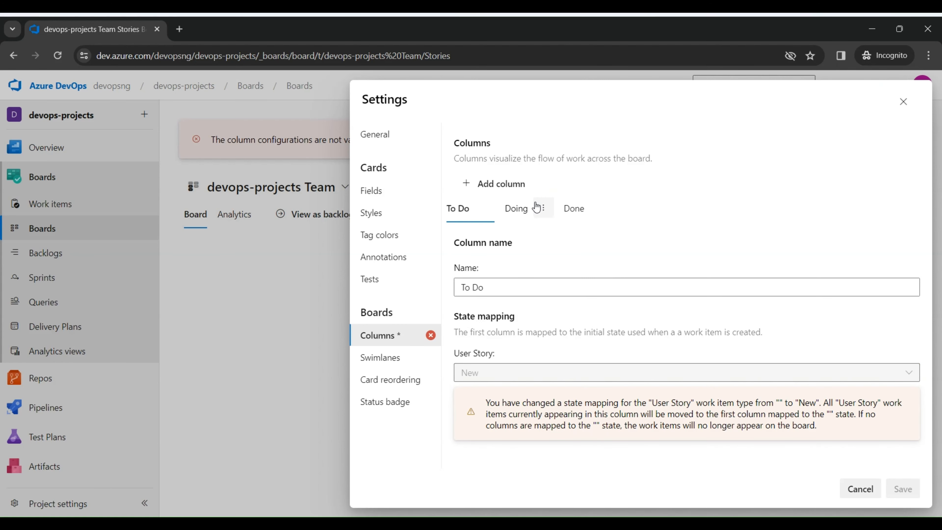
left_click(524, 209)
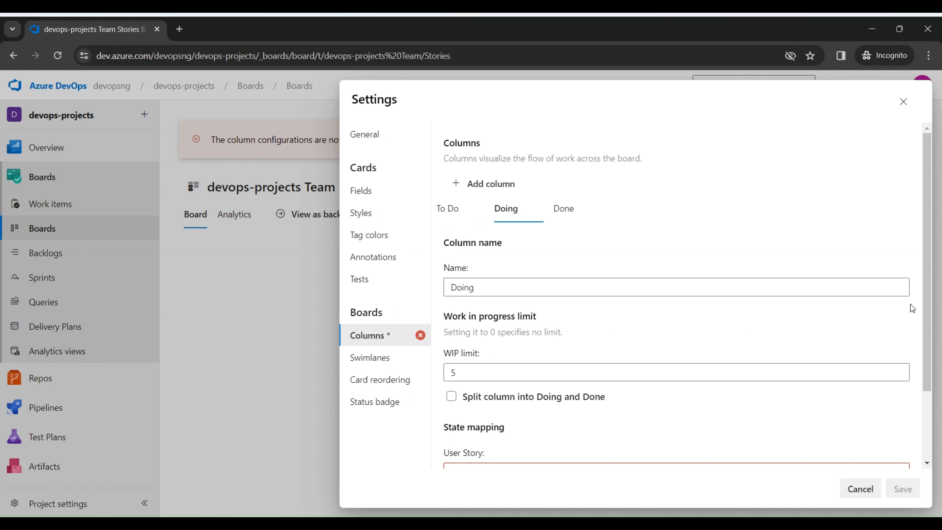
scroll(930, 315, "down", 3)
left_click(640, 386)
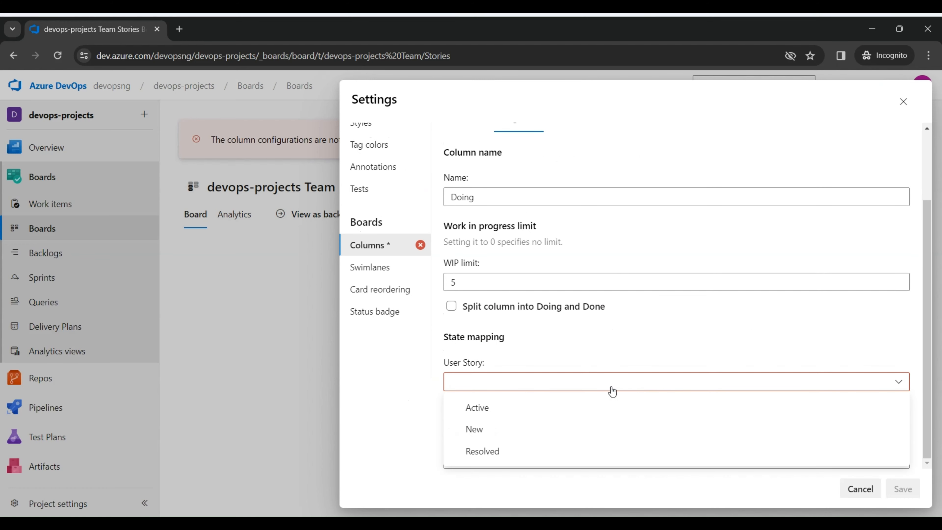
left_click(514, 409)
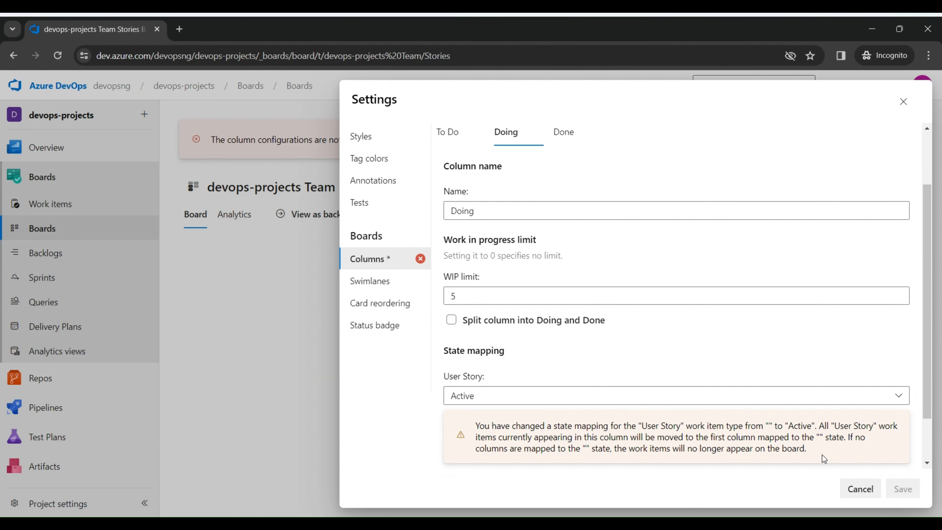
left_click(566, 132)
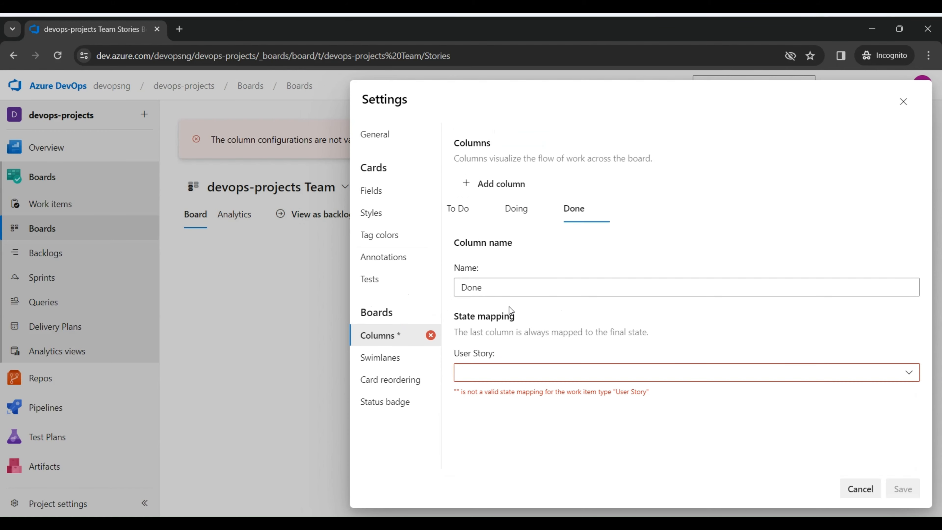
left_click(515, 374)
left_click(526, 394)
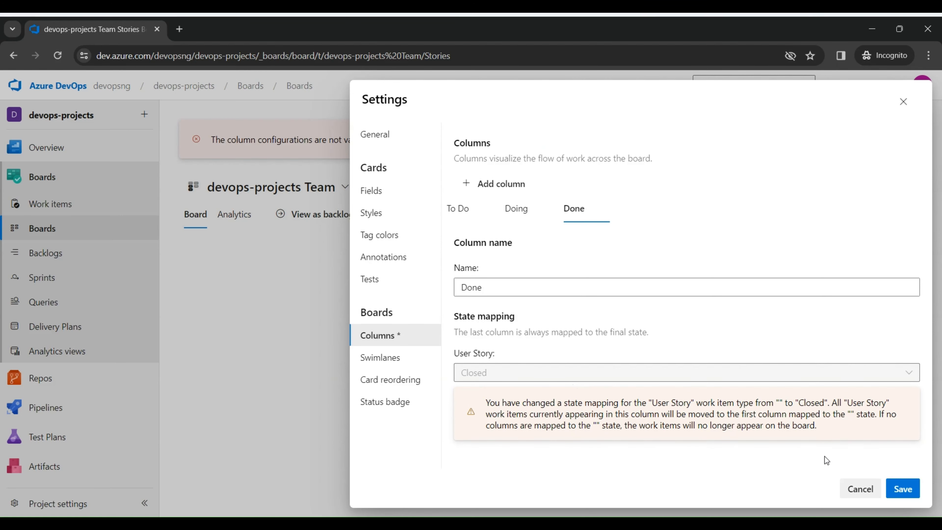
left_click(901, 485)
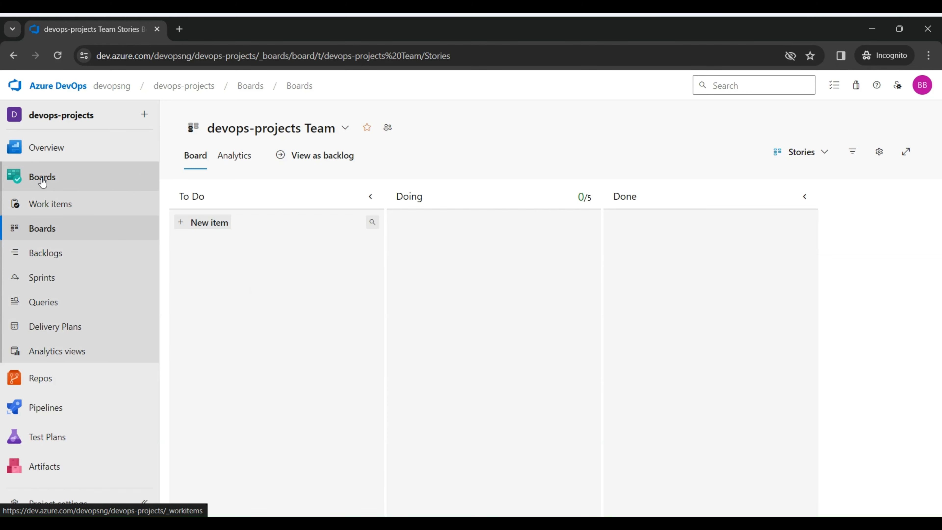
Step: Open the project's recently updated work items as a query in Queries
left_click(52, 203)
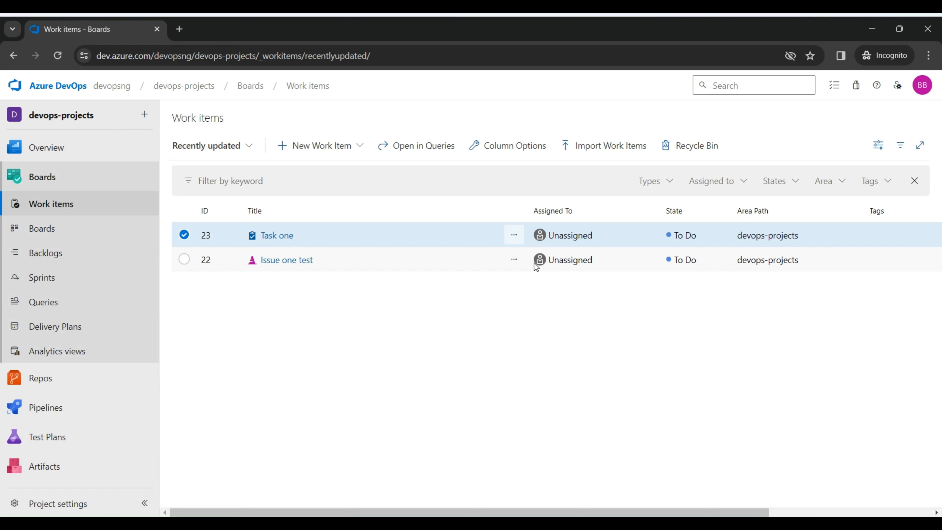
left_click(513, 260)
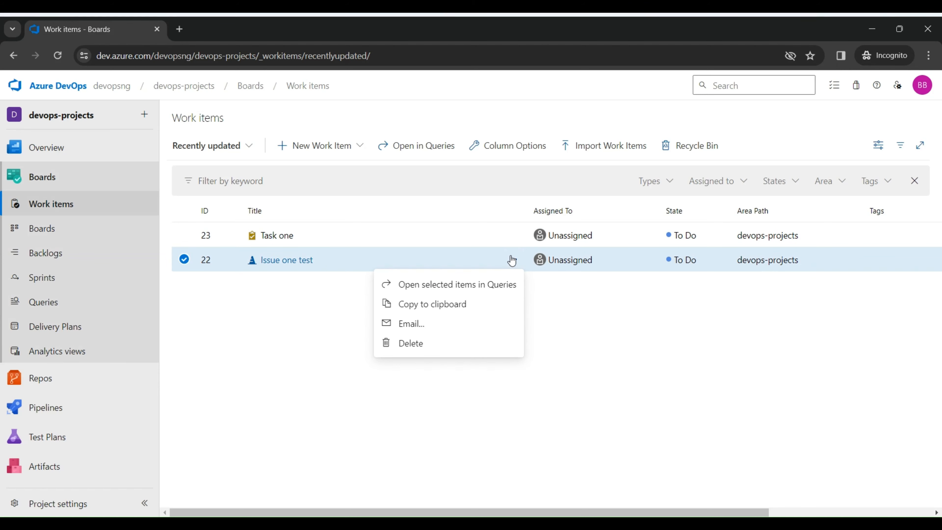
left_click(423, 147)
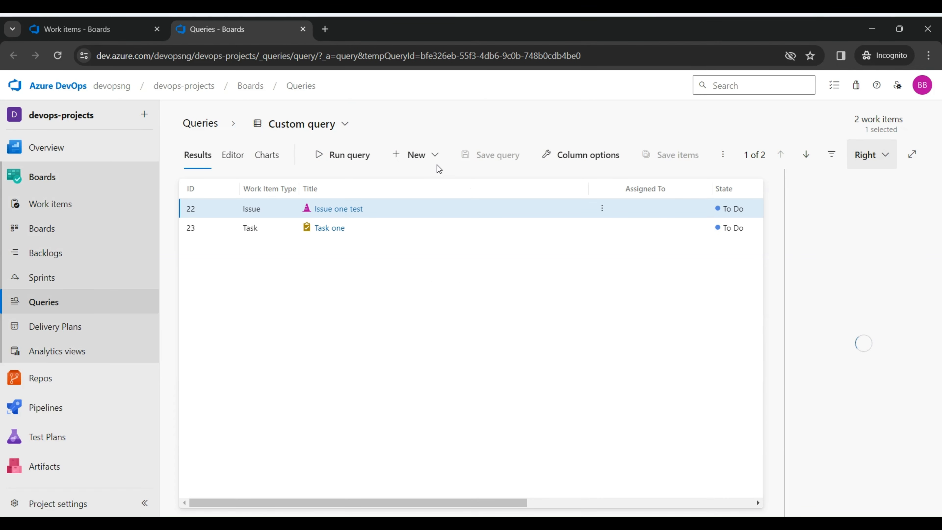
Step: Check which work item types are available for changing the Issue one test item, without changing it
left_click(602, 208)
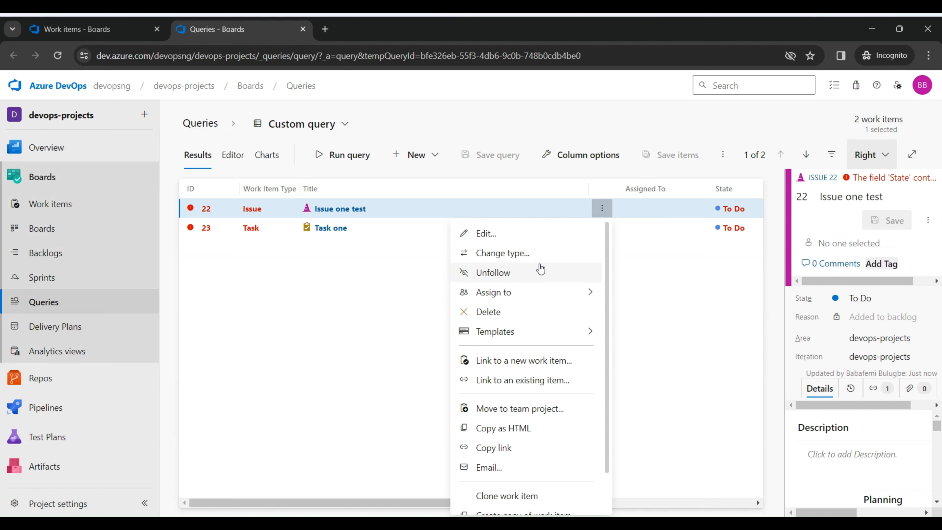
left_click(537, 255)
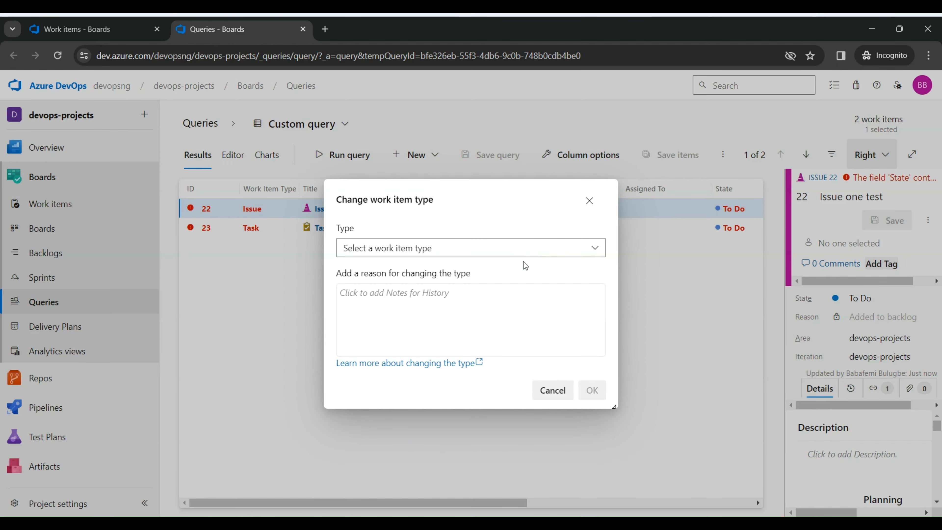
left_click(551, 248)
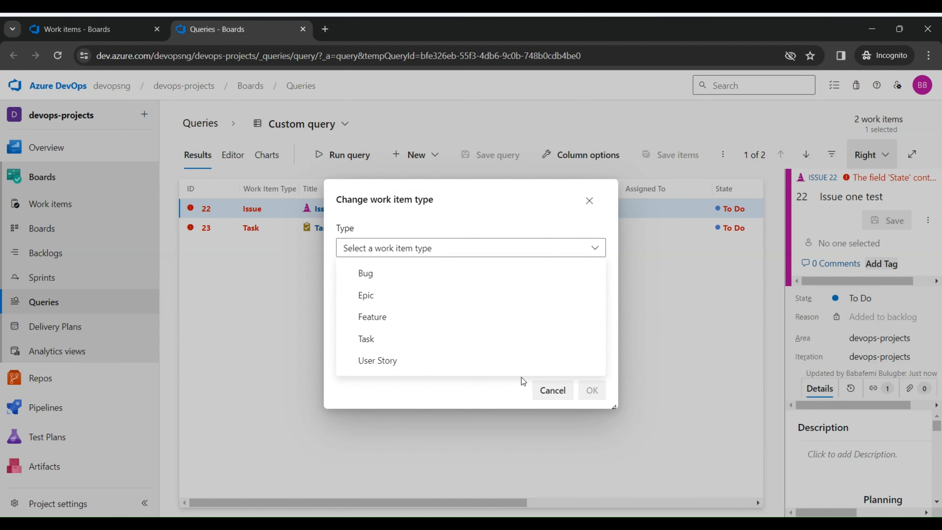
left_click(703, 325)
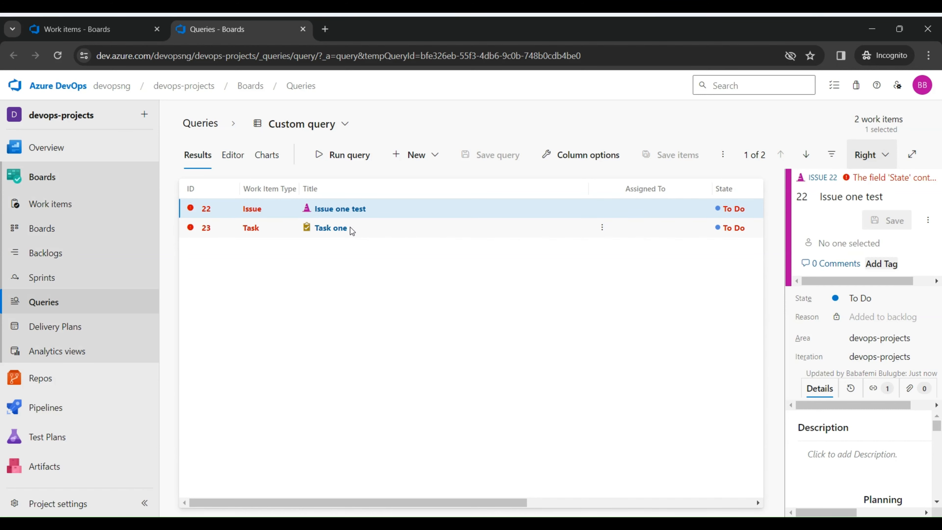
left_click(364, 228, "ctrl")
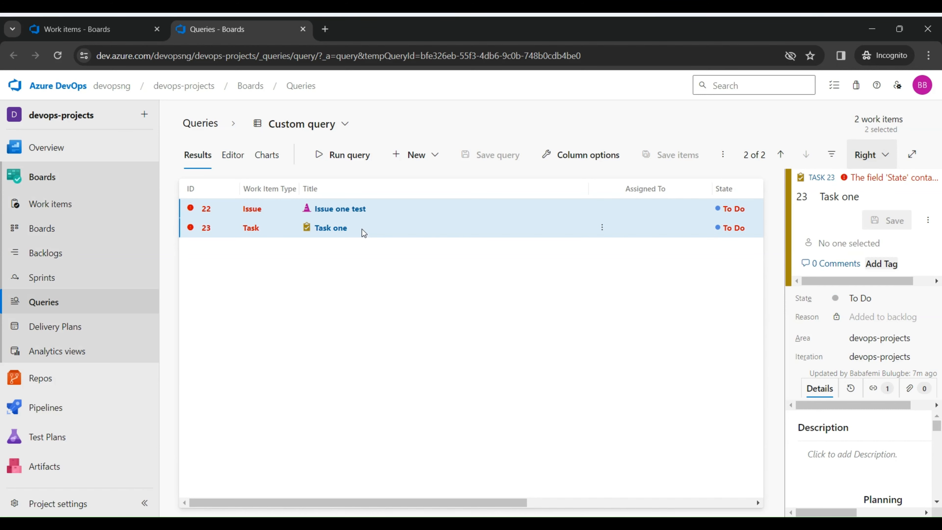
left_click(602, 227)
left_click(646, 259)
Step: Remove the Assigned To and Area Path columns in the query's column options
left_click(582, 158)
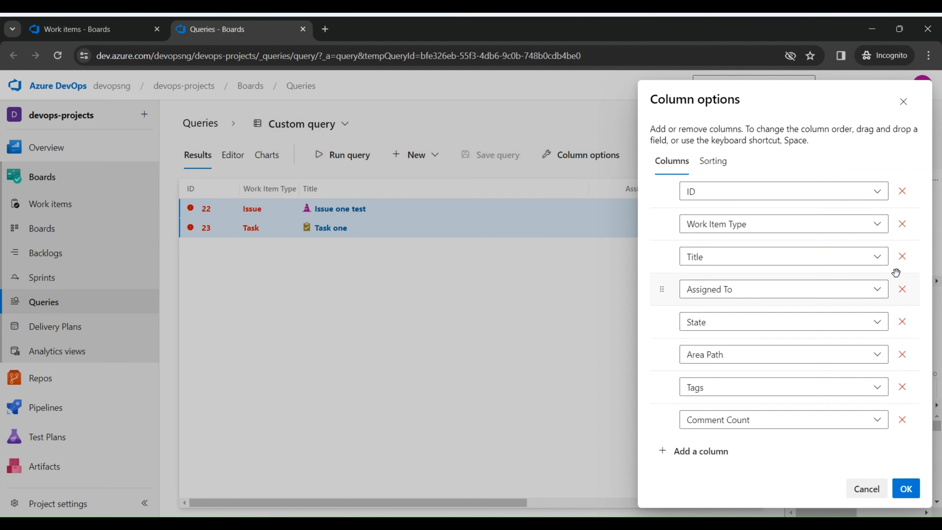
left_click(902, 289)
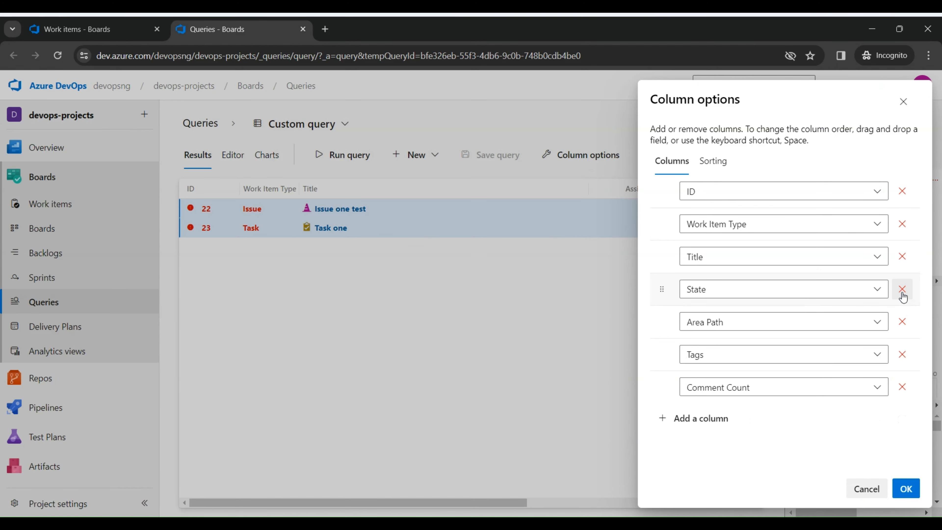
left_click(903, 321)
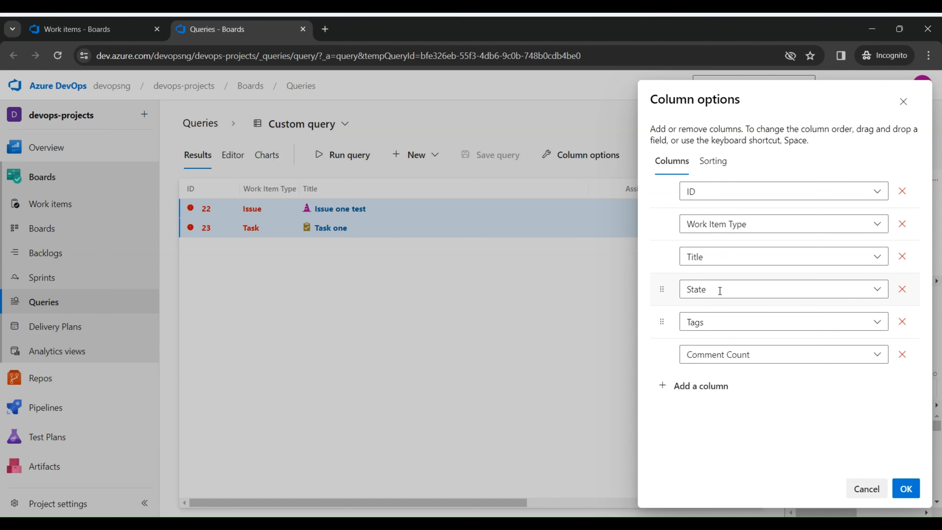
Step: Change the query's sort field from Changed Date to Work Item Type
left_click(715, 161)
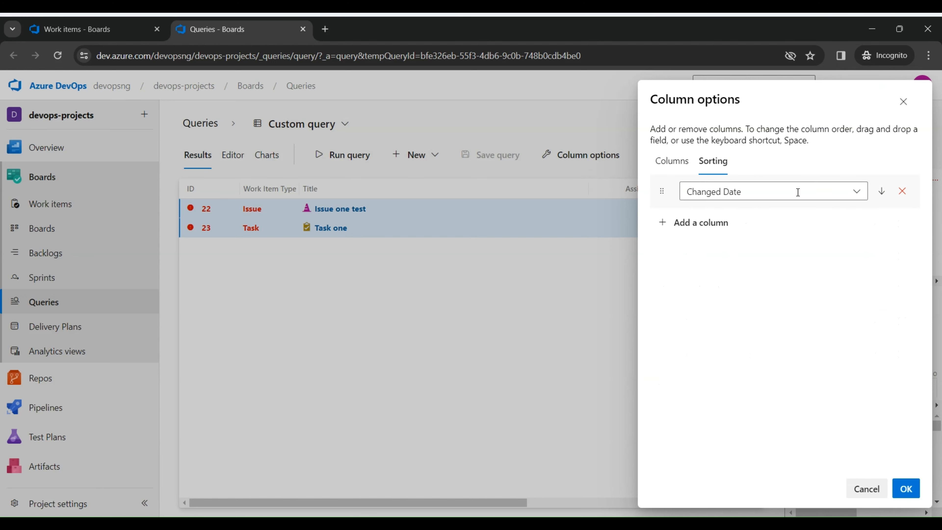
left_click(857, 191)
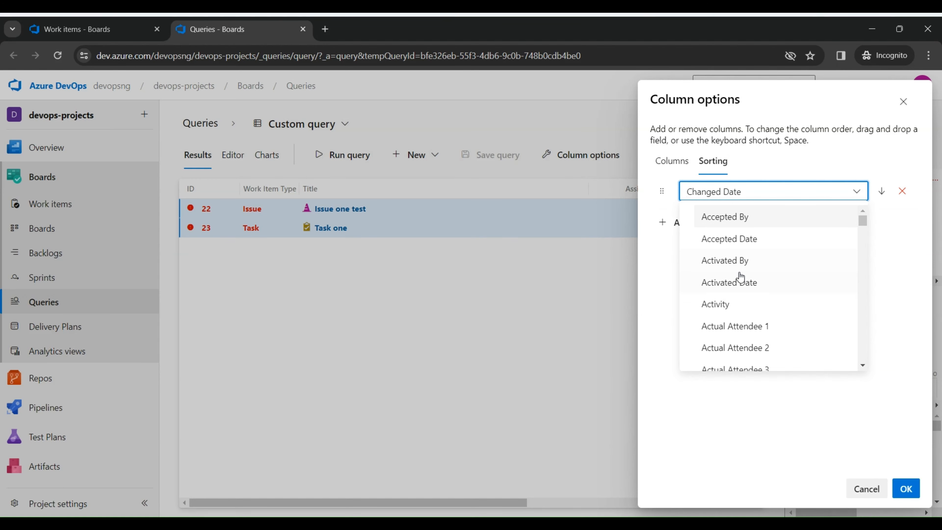
left_click_drag(864, 223, 863, 240)
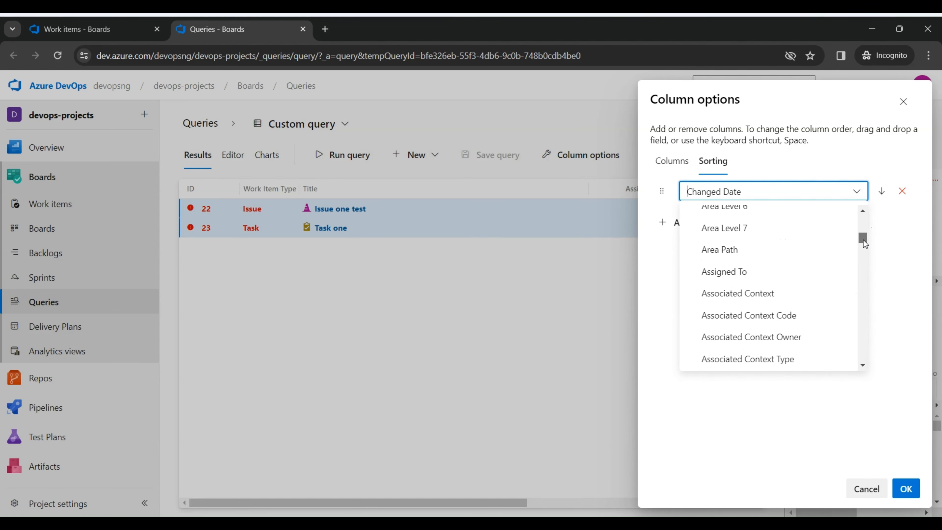
type("wor")
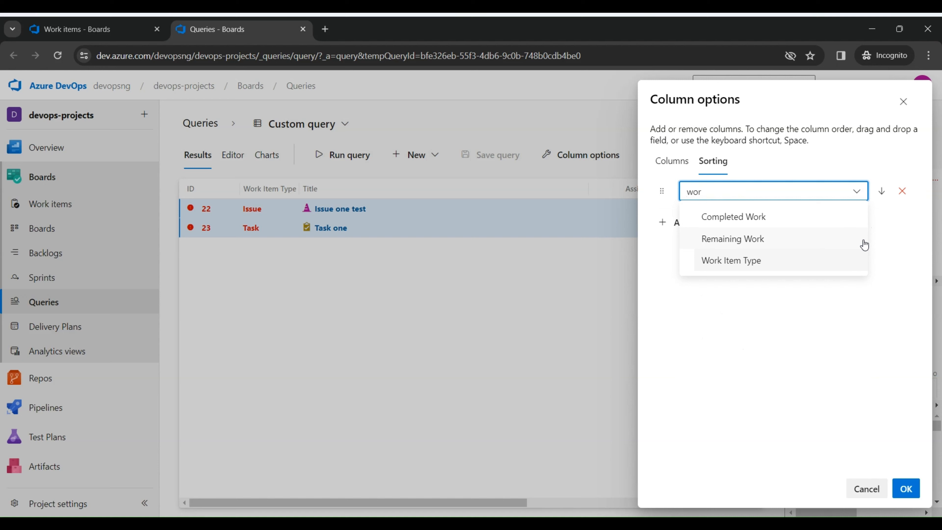
left_click(791, 261)
Step: Add State as an ascending sort field in place of Work Item Type and apply the column options
left_click(708, 223)
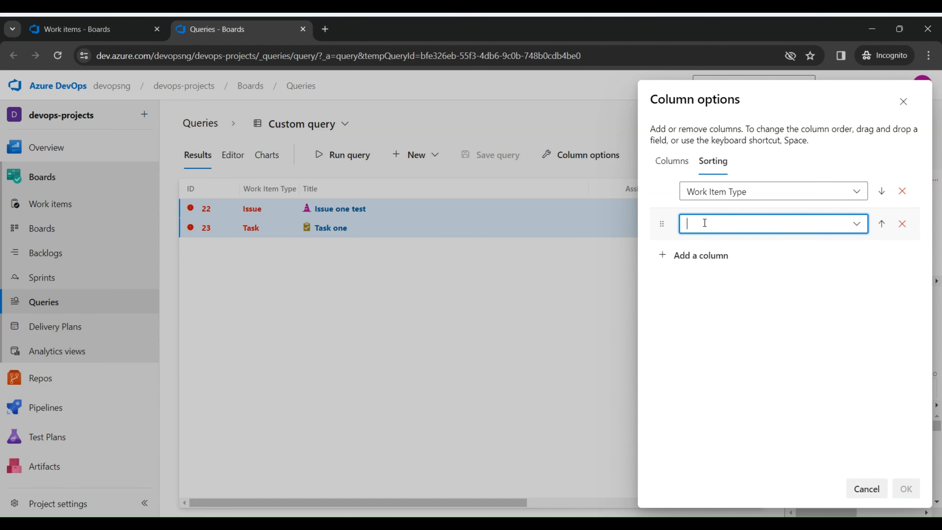
left_click(857, 227)
type("stat")
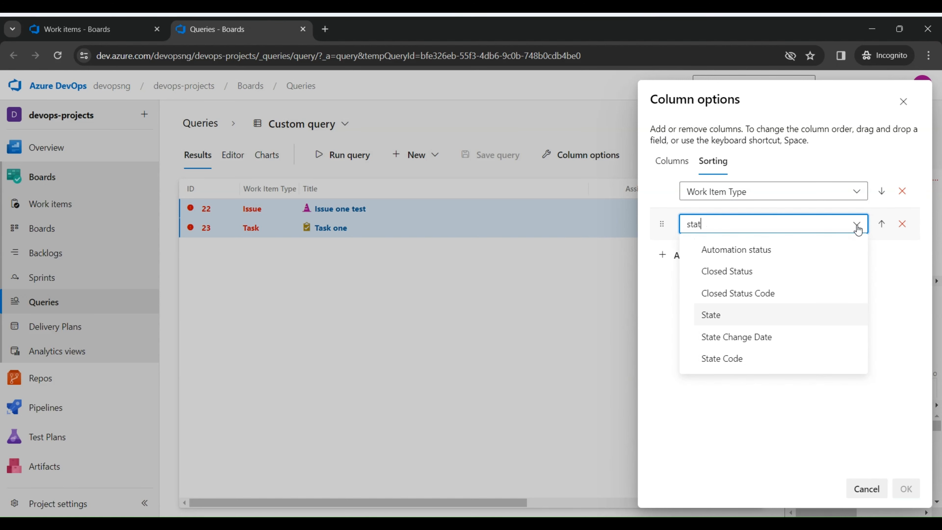
left_click(772, 316)
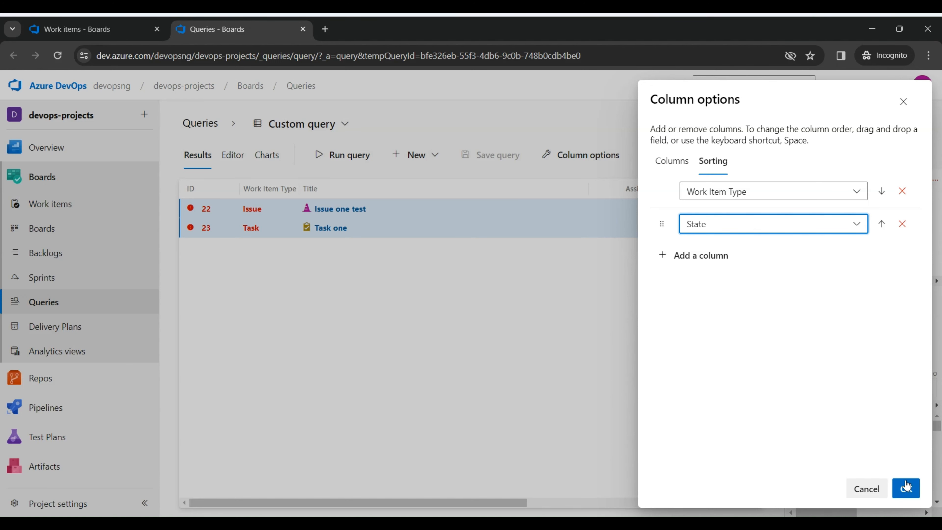
left_click(901, 191)
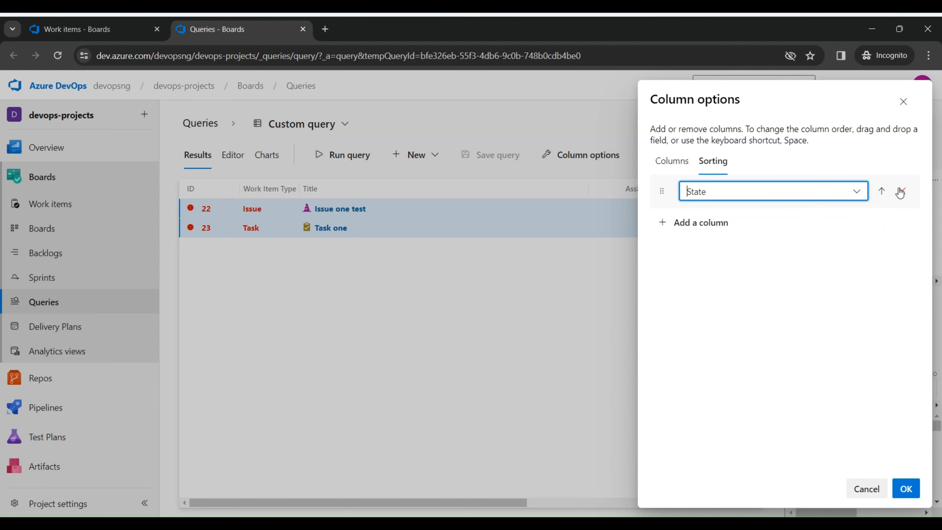
left_click(910, 486)
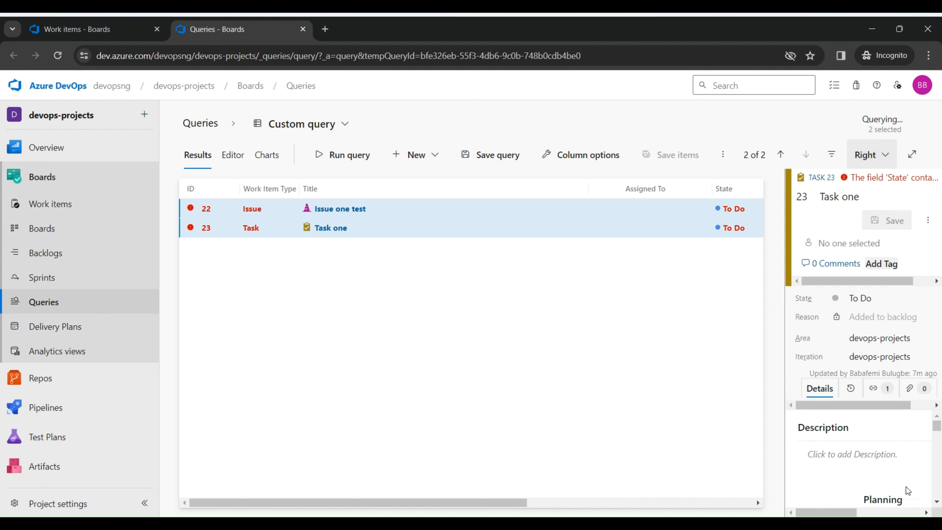
Step: Bulk-edit the Issue one test and Task one work items together, setting their State to New
left_click(259, 231)
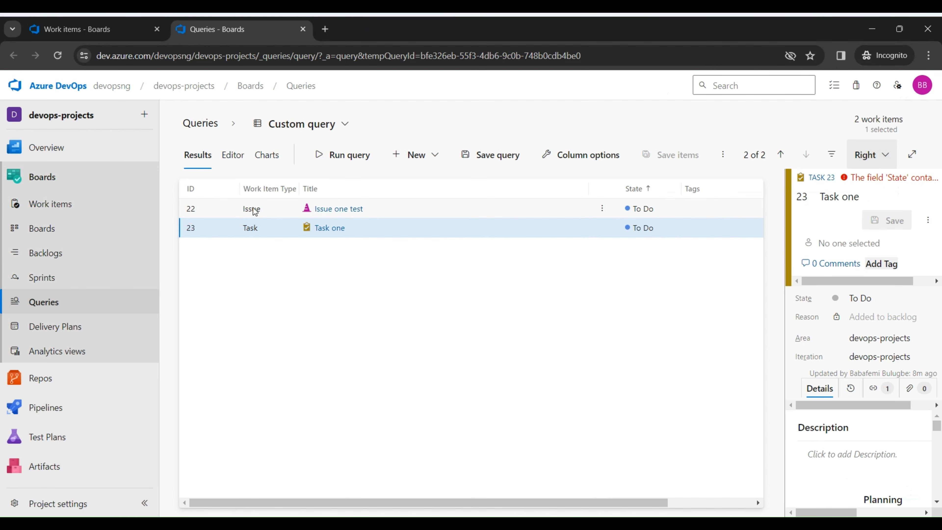
left_click(255, 212, "ctrl")
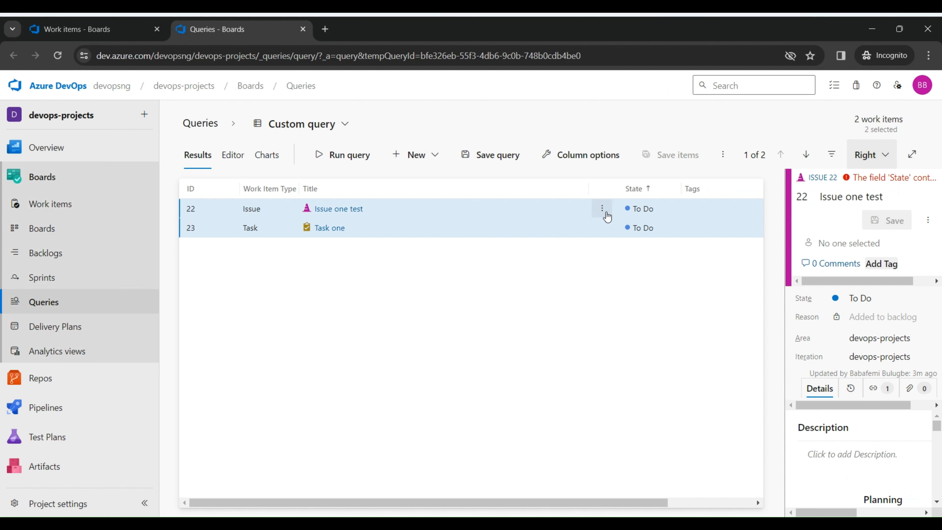
left_click(600, 210)
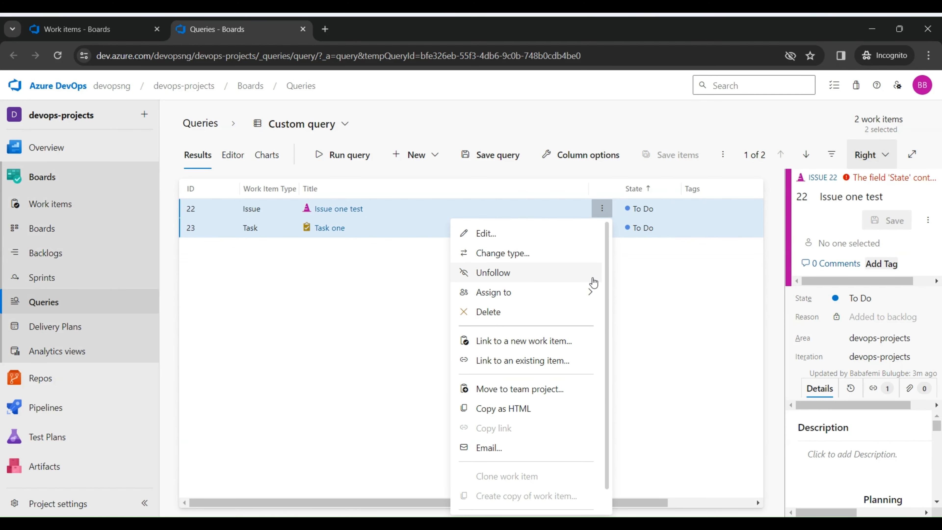
mouse_move(568, 284)
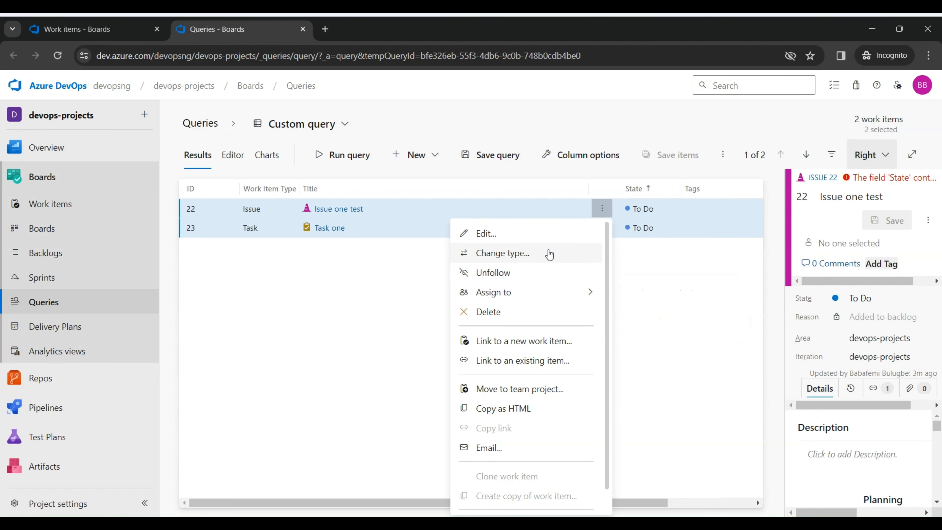
left_click(524, 232)
left_click(432, 244)
type("sta")
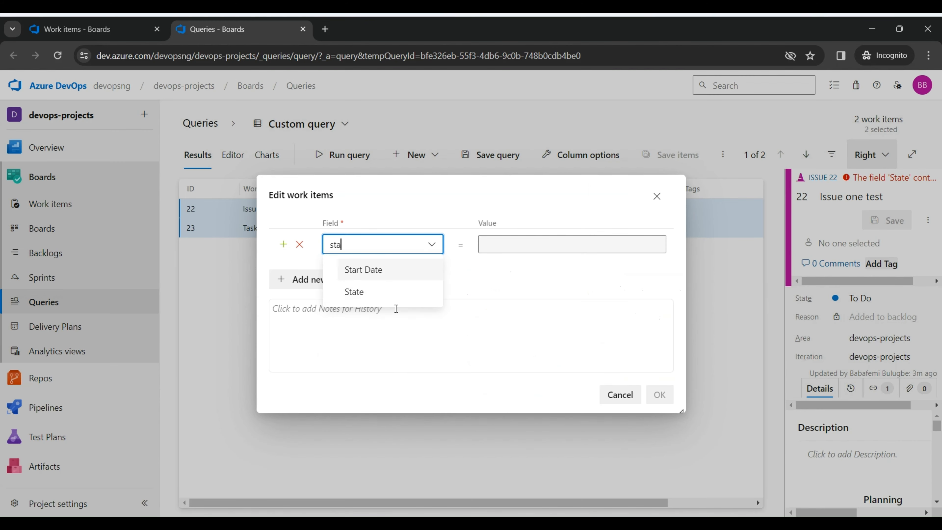
left_click(374, 294)
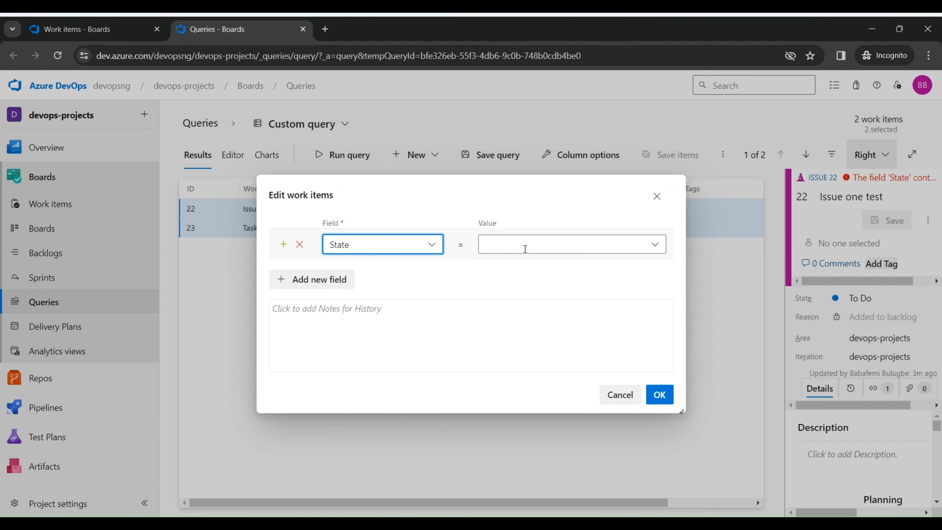
left_click(655, 245)
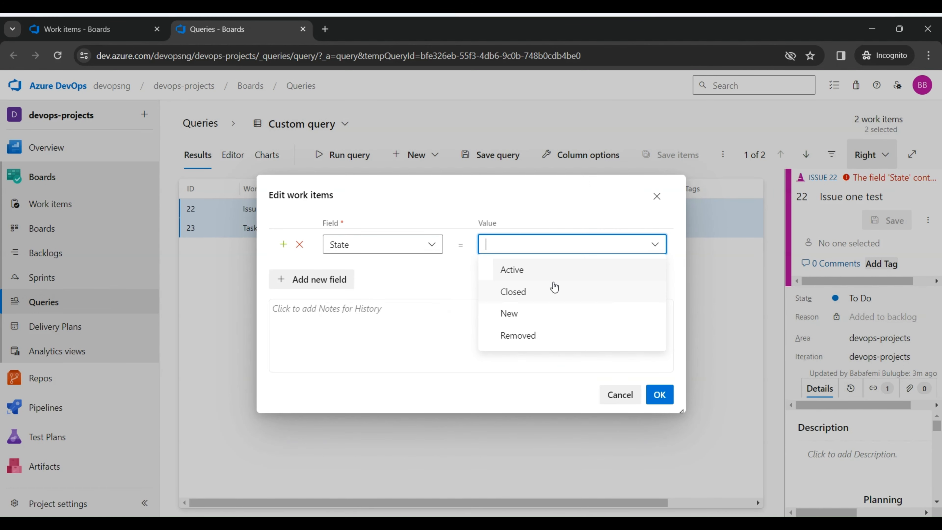
left_click(515, 318)
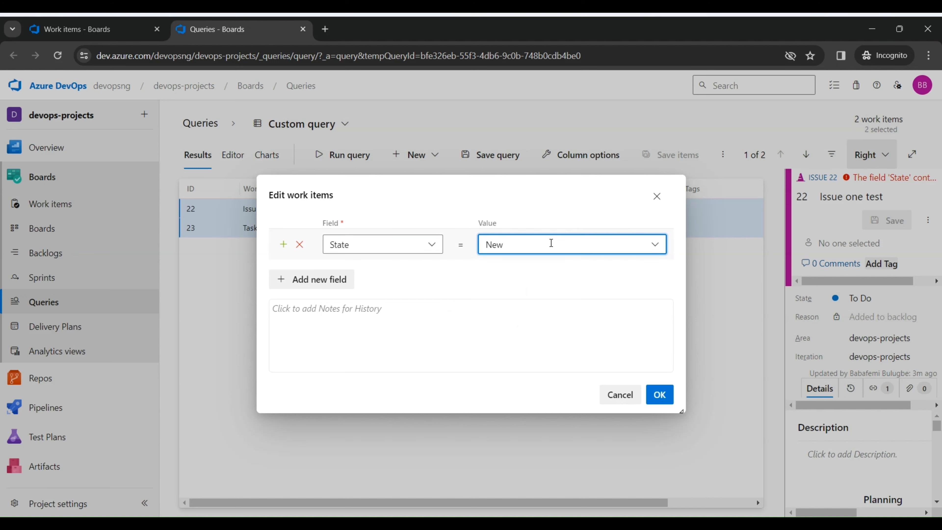
left_click(552, 243)
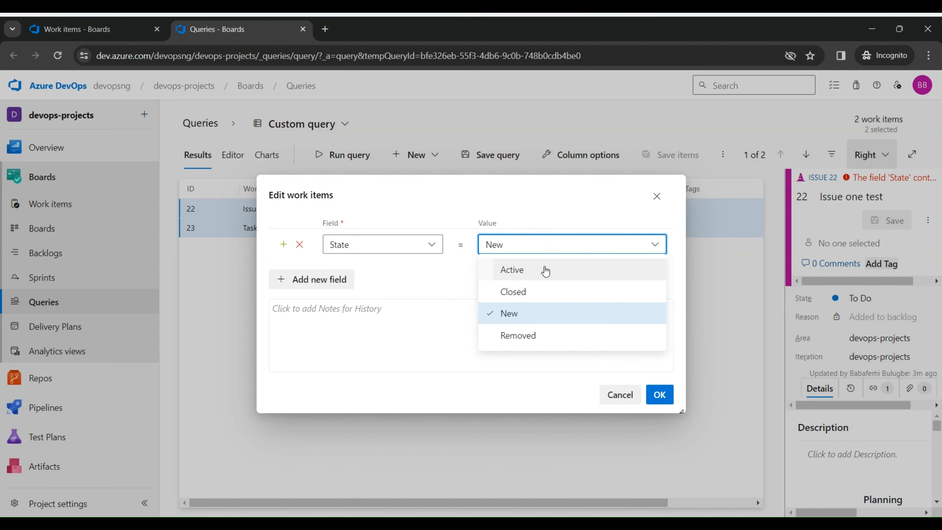
left_click(572, 314)
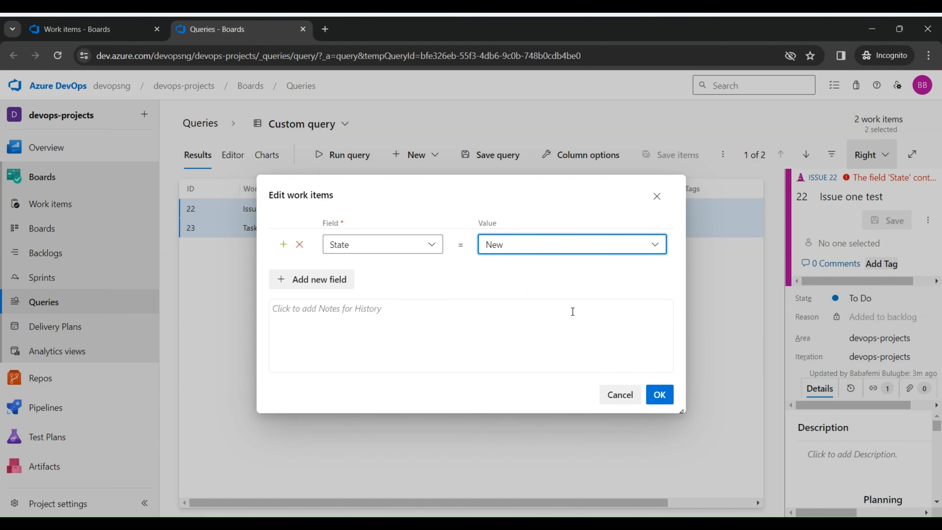
left_click(668, 396)
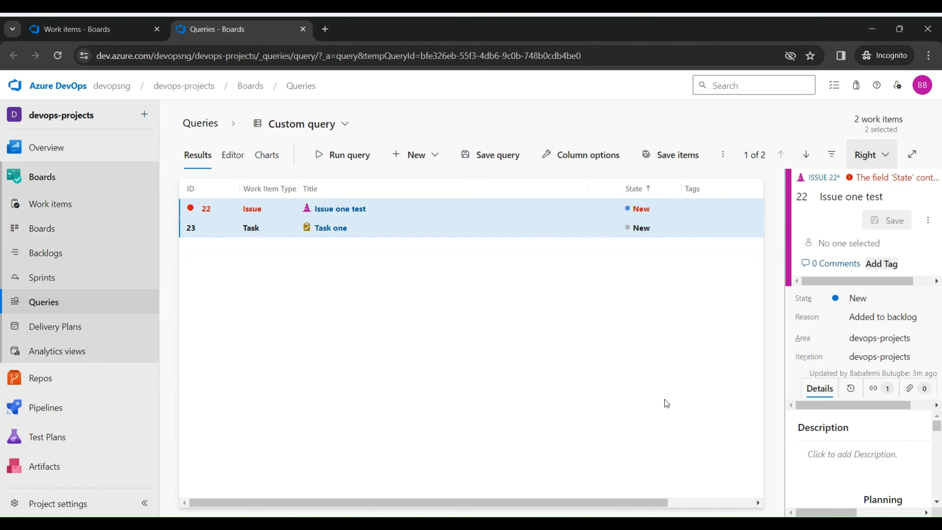
left_click(631, 230)
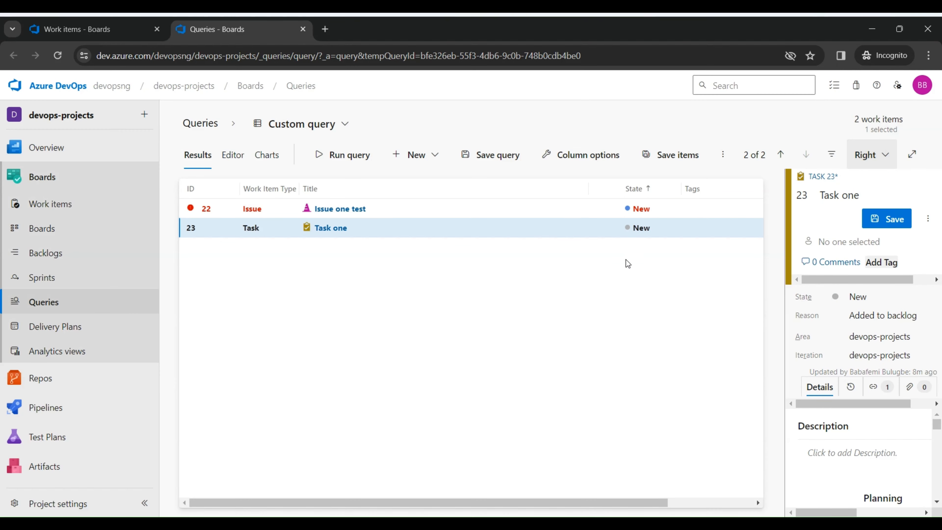
Step: Edit the Issue one test work item alone, setting its State to Active
left_click(554, 212)
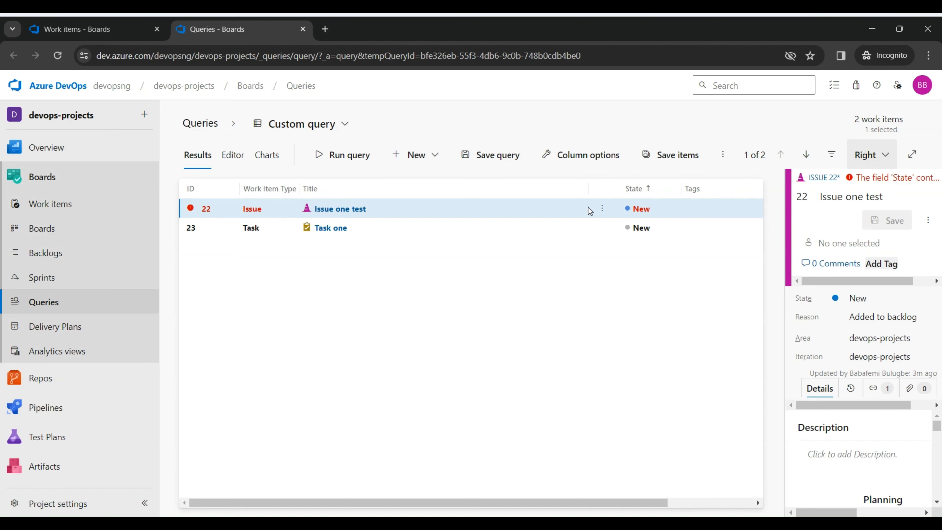
left_click(602, 208)
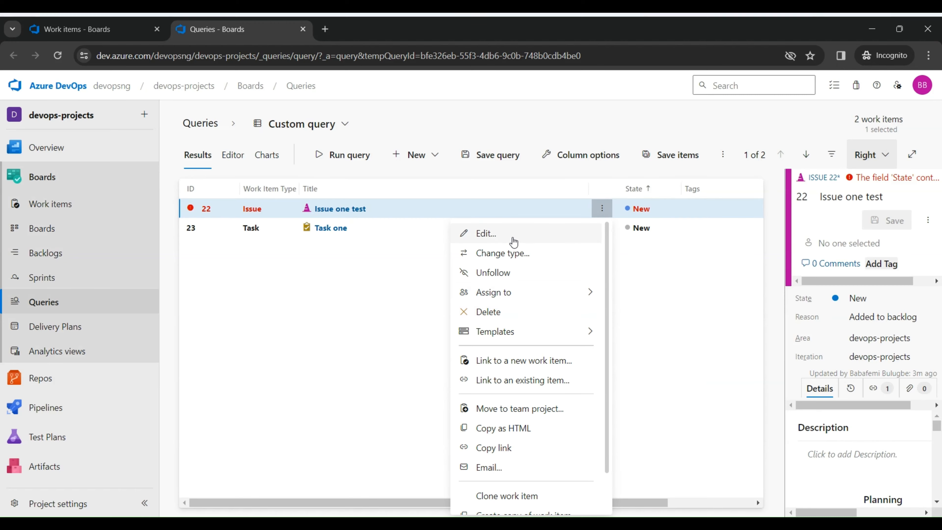
left_click(515, 242)
left_click(428, 249)
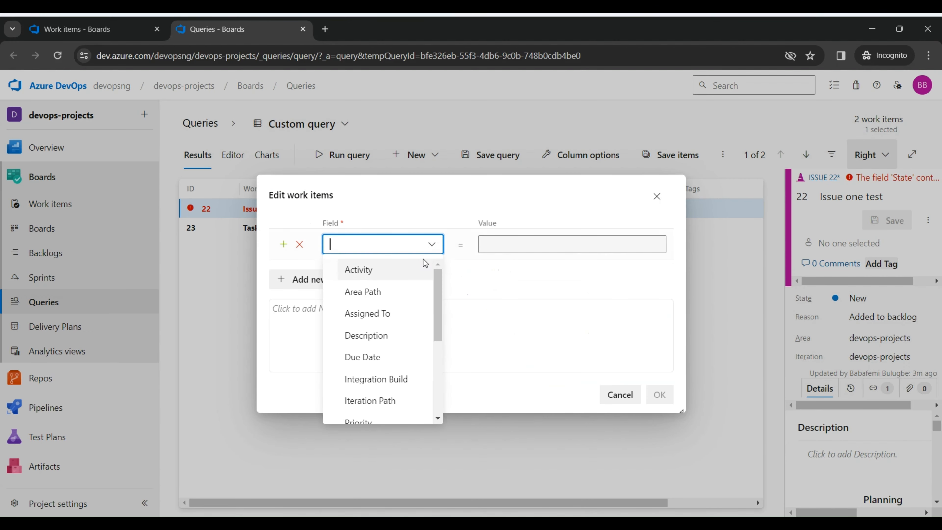
type("sta")
left_click(416, 275)
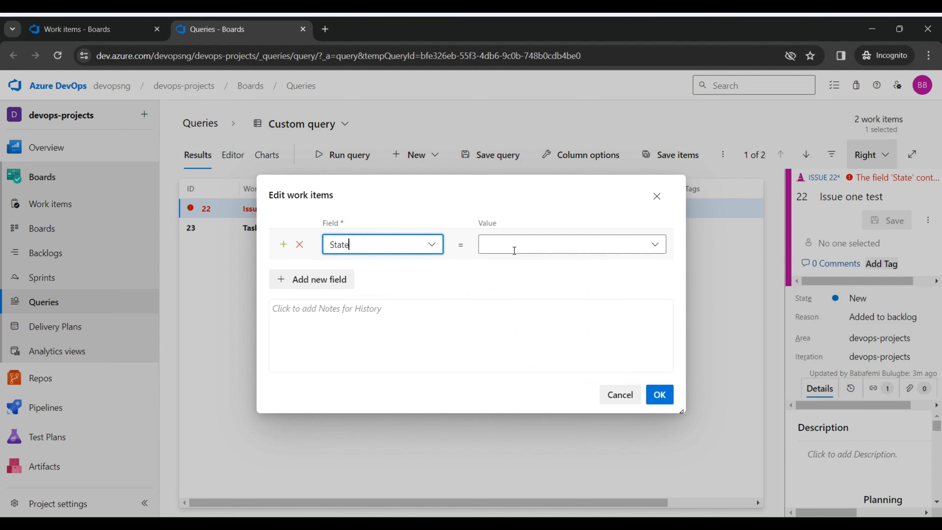
left_click(657, 244)
left_click(579, 274)
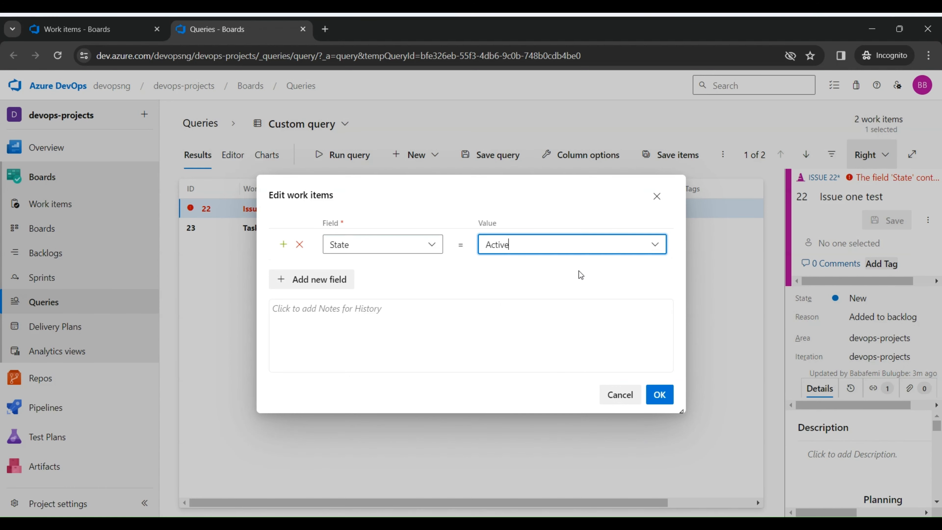
left_click(660, 395)
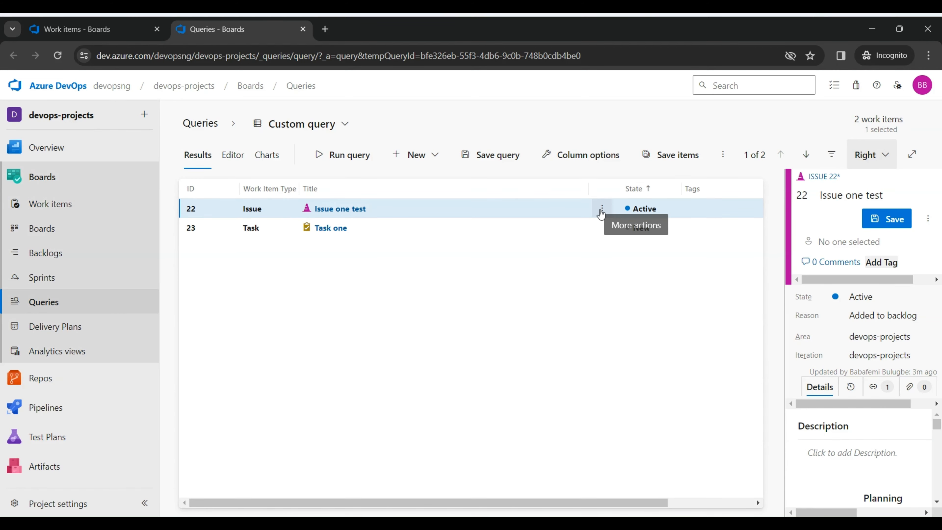
Step: Change the Issue one test item's type to User Story and save all modified work items
left_click(602, 209)
left_click(531, 253)
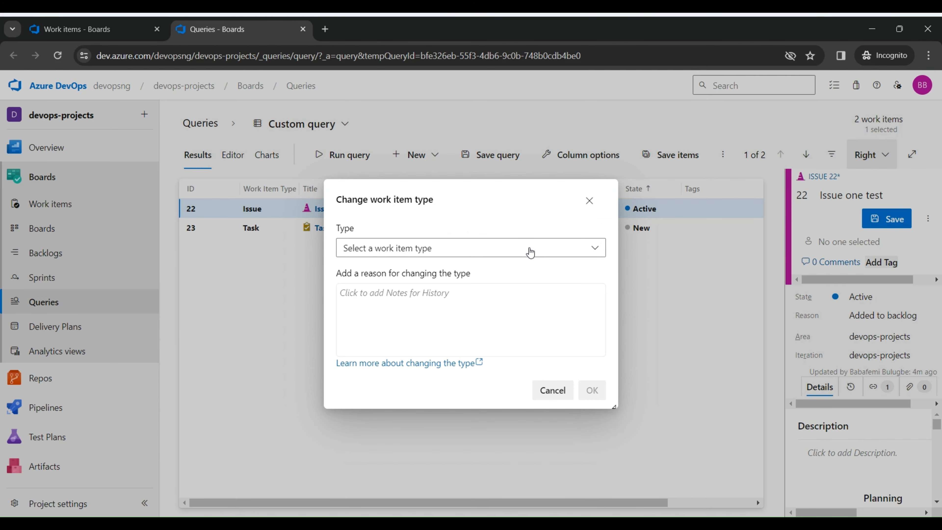
left_click(518, 253)
left_click(472, 361)
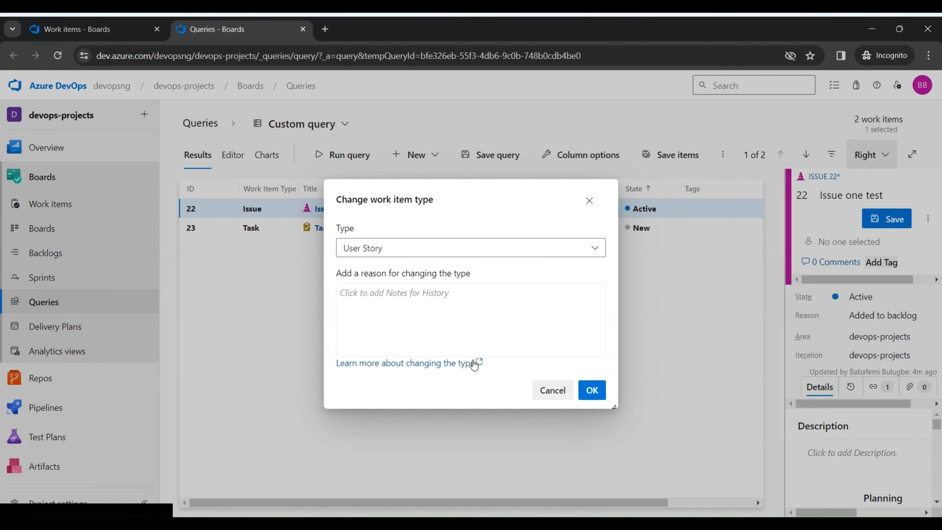
left_click(591, 389)
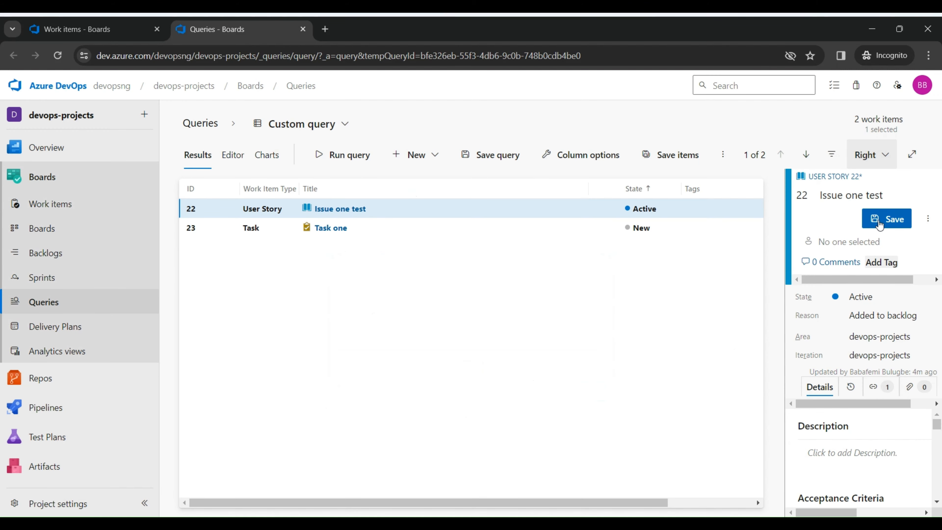
left_click(682, 155)
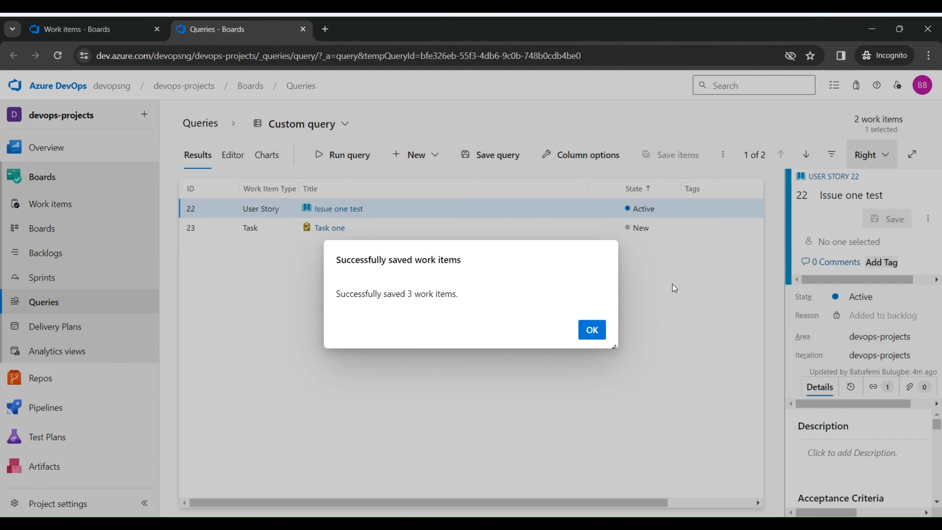
left_click(595, 328)
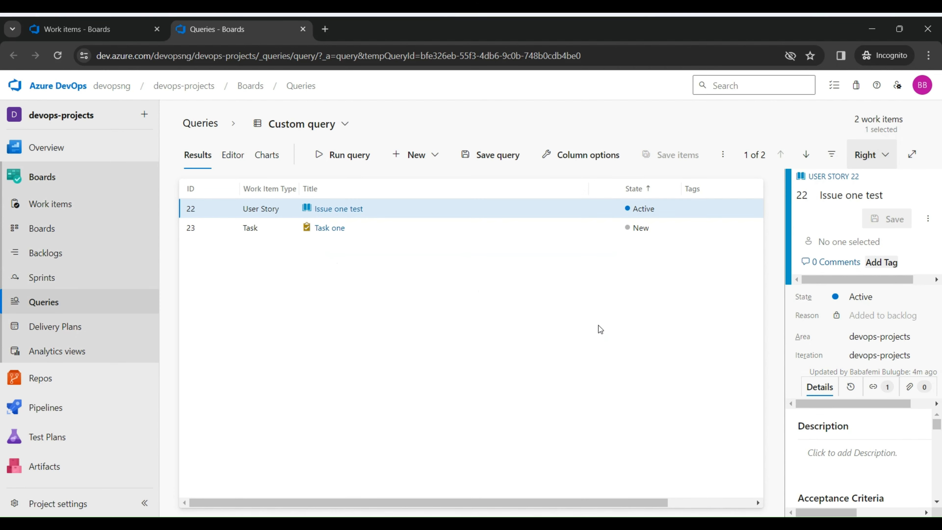
Step: Leave the query unsaved for the team's Stories board and move the Issue one test card from Doing to To Do
left_click(104, 227)
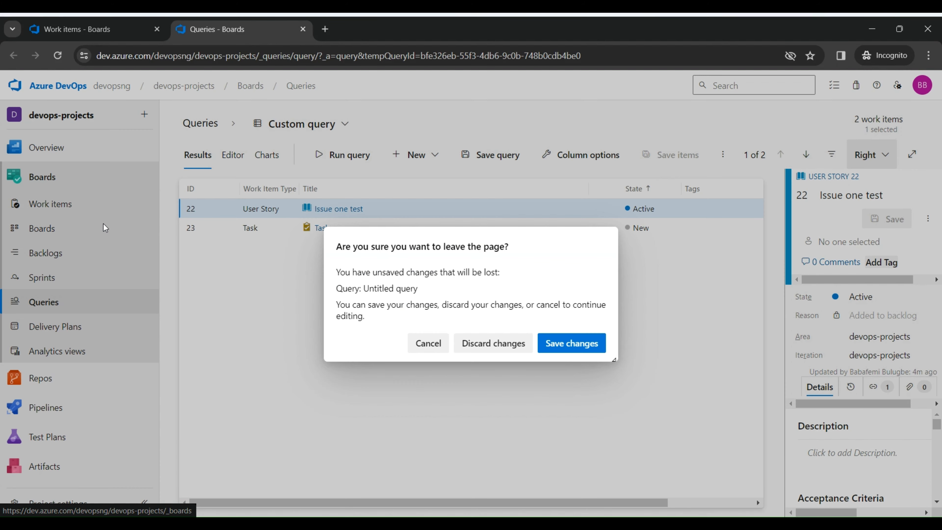
left_click(559, 342)
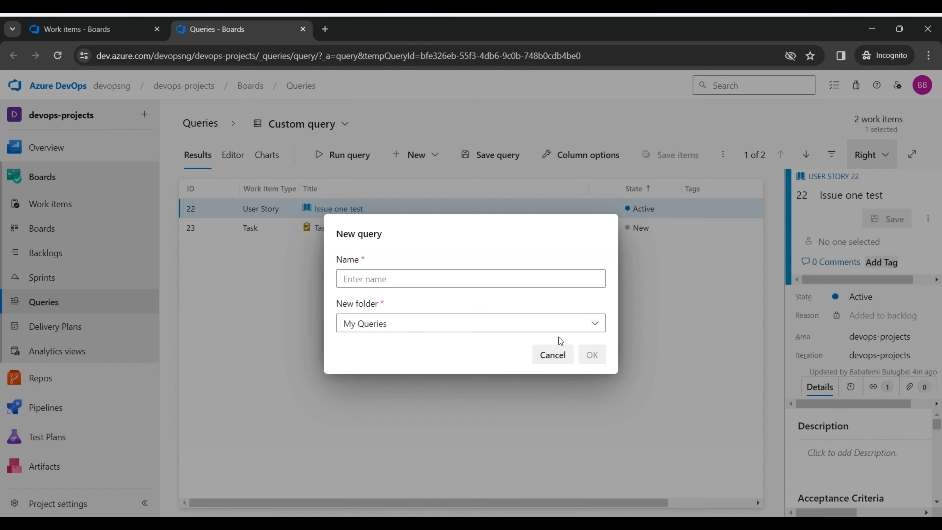
left_click(553, 355)
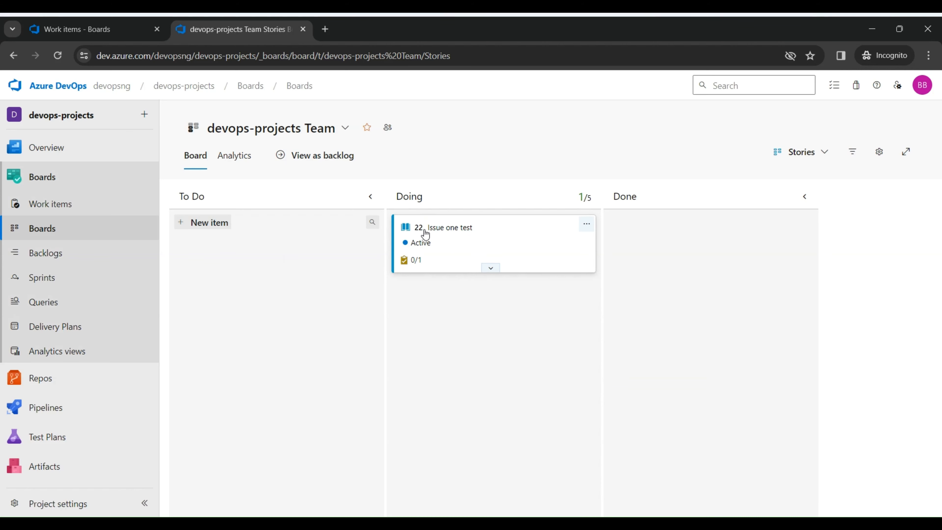
left_click_drag(534, 232, 288, 275)
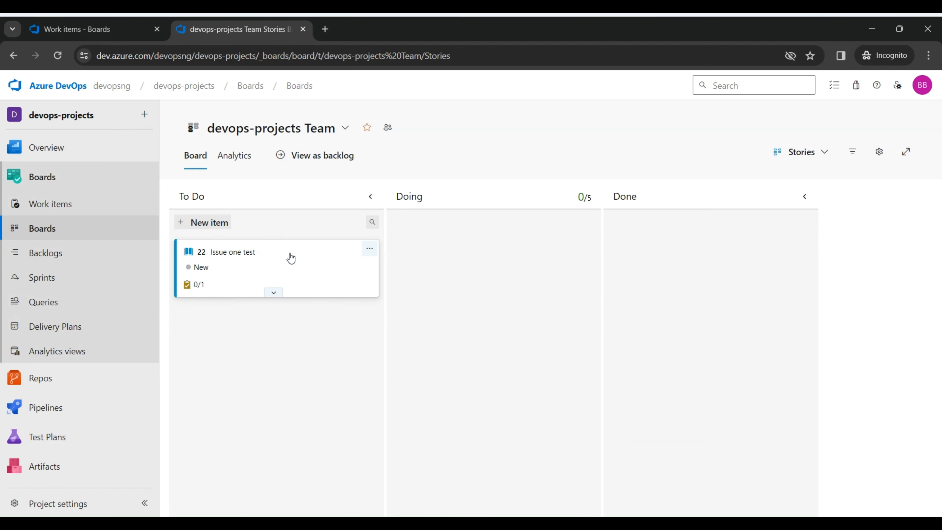
left_click_drag(292, 258, 312, 244)
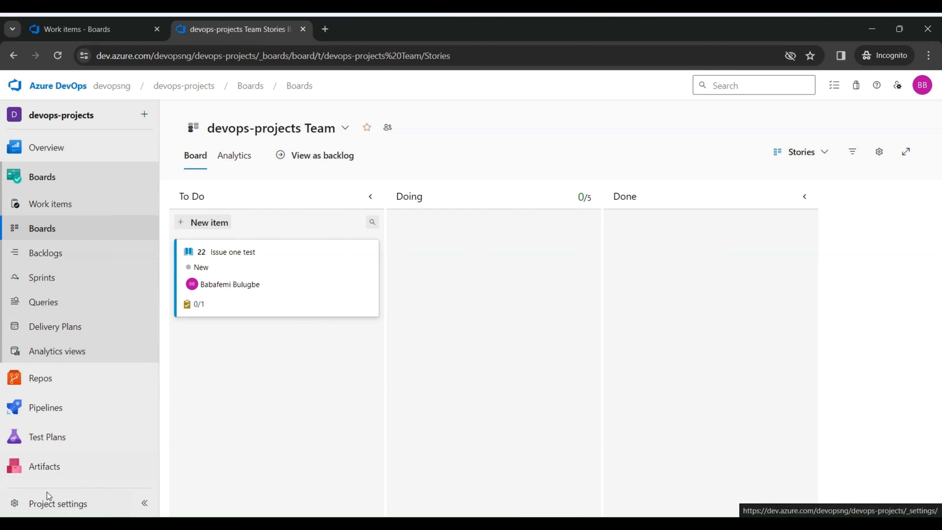
Step: Reopen devops-projects from the devopsng organization's project list and show its work items
left_click(106, 92)
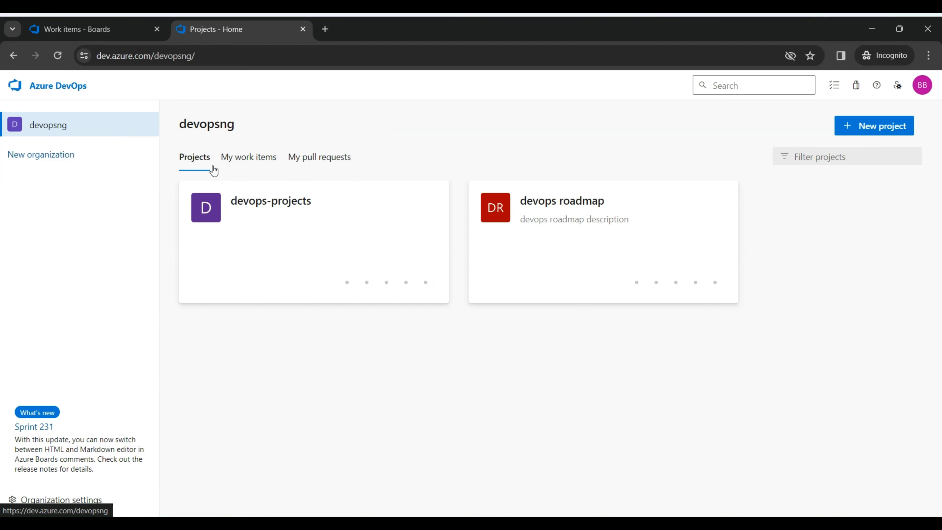
left_click(230, 193)
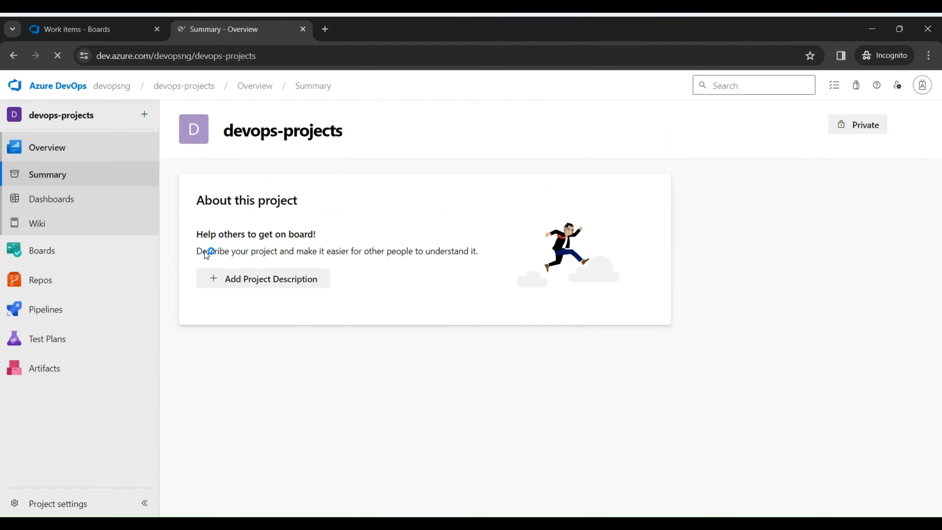
mouse_move(119, 243)
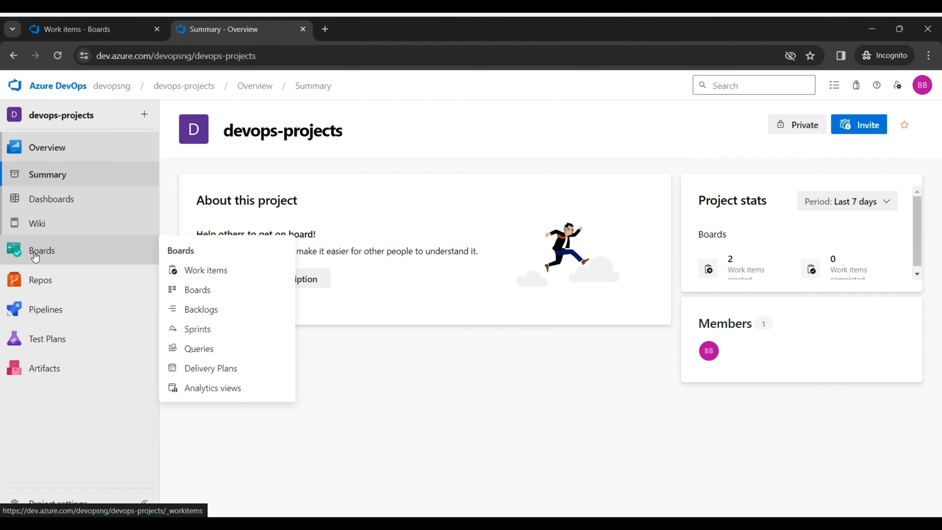
left_click(191, 270)
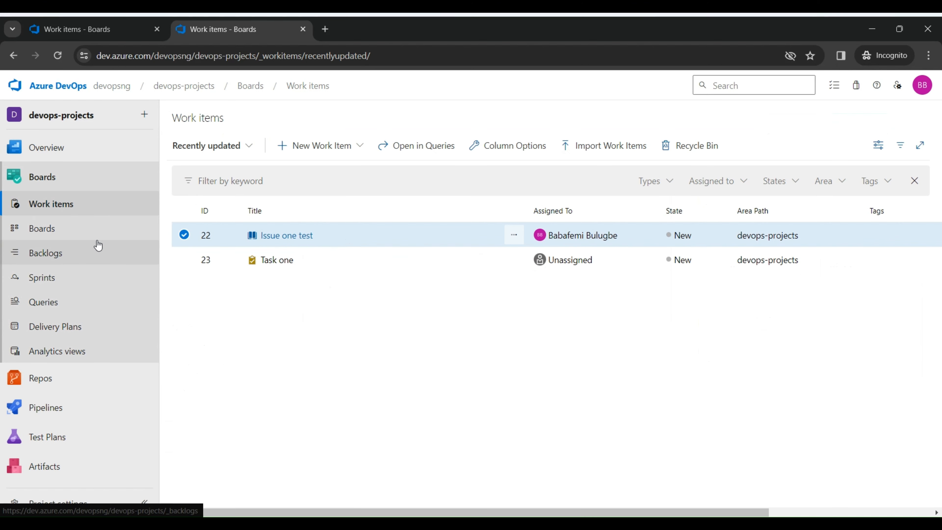
Step: Create and save a user story titled User story 2, and show the team's Stories board
left_click(357, 146)
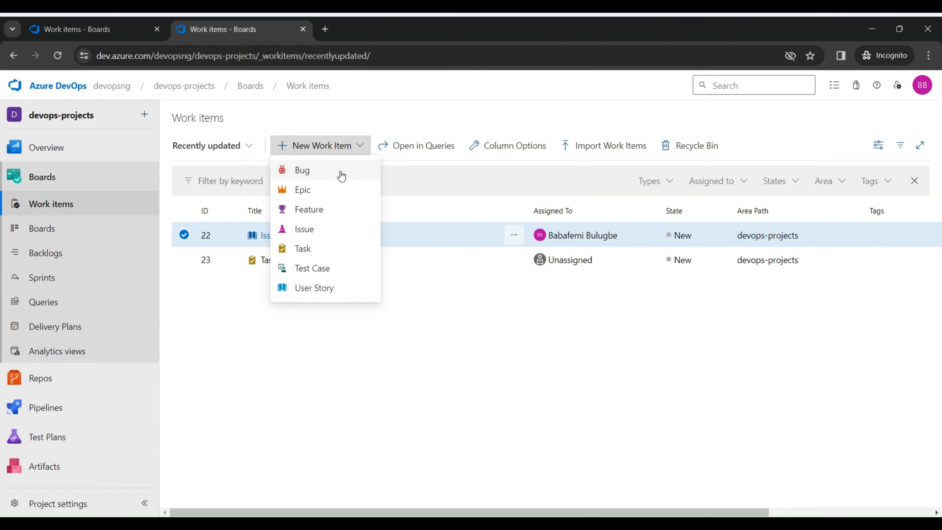
left_click(320, 286)
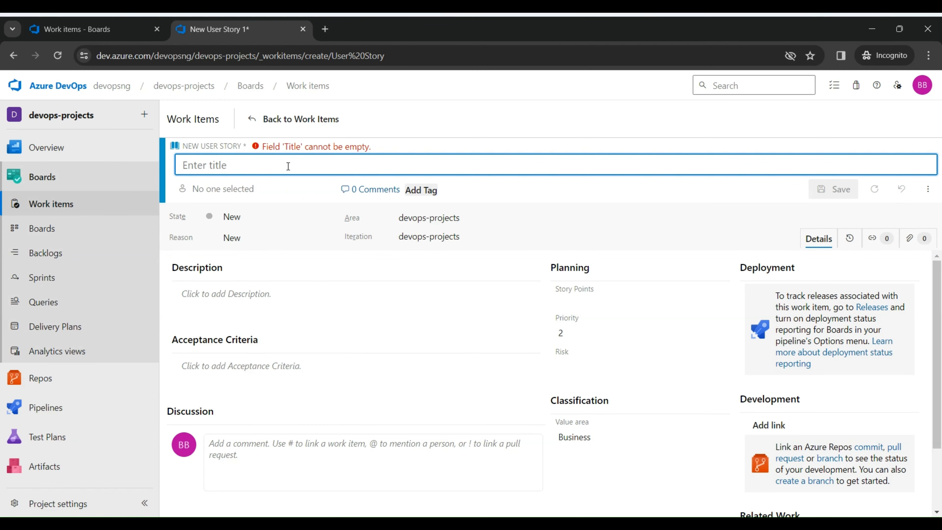
type("Uds")
key("BackSpace")
key("BackSpace")
type("ser ")
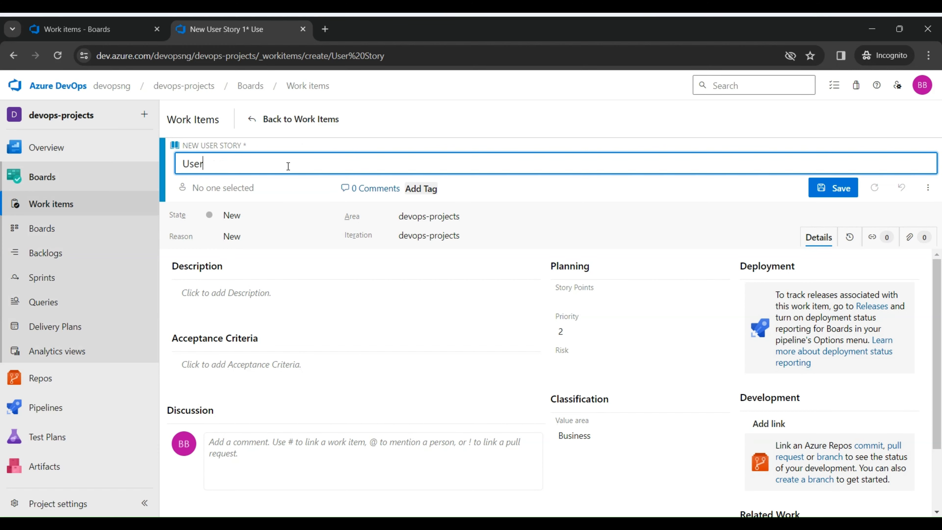
type("story 2")
left_click(832, 189)
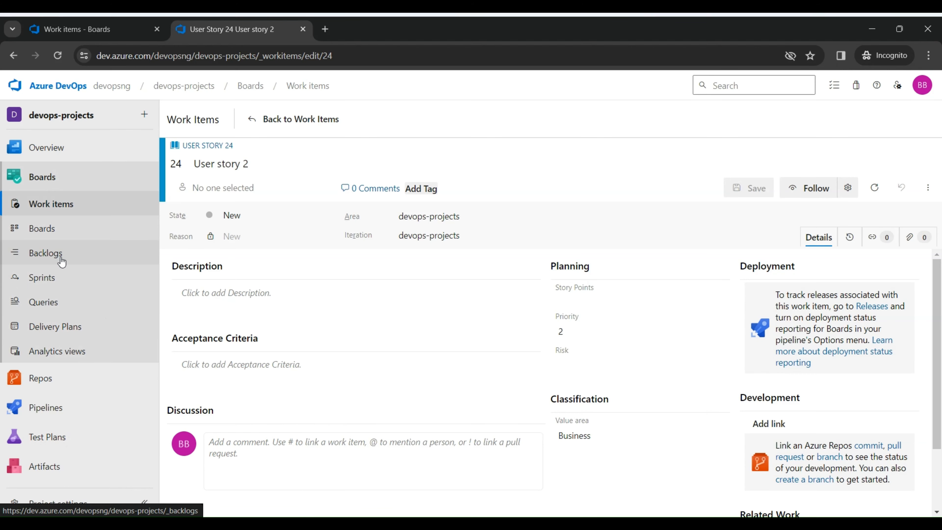
left_click(51, 228)
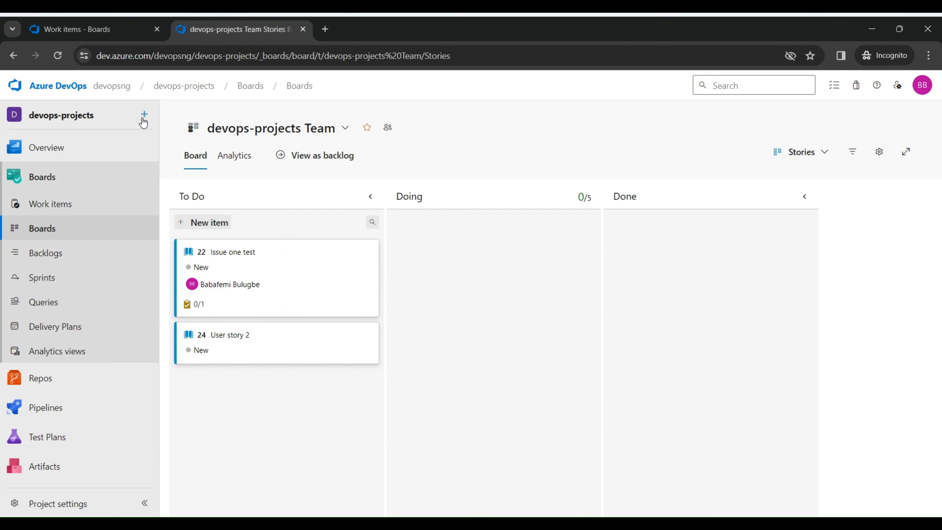
Step: Open the devopsng organization's process settings and list the projects that use the AgileV1 process
left_click(126, 88)
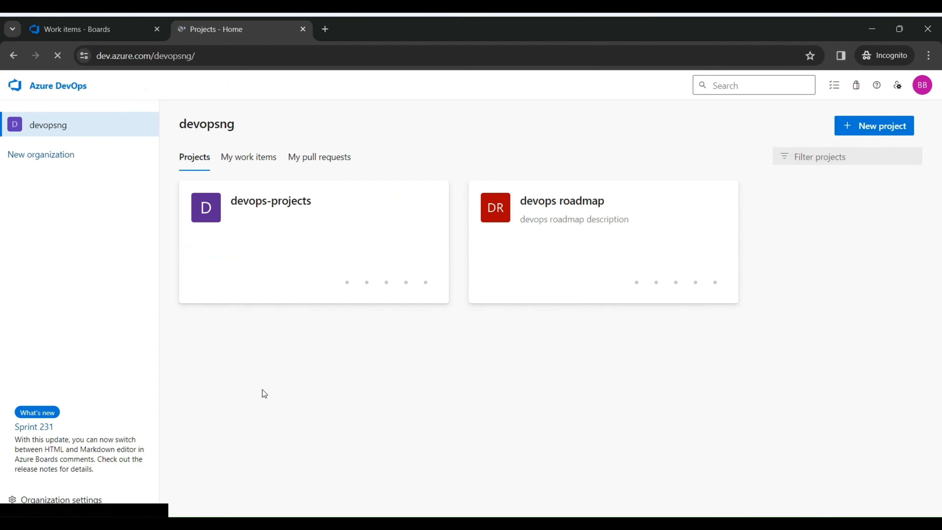
left_click(72, 501)
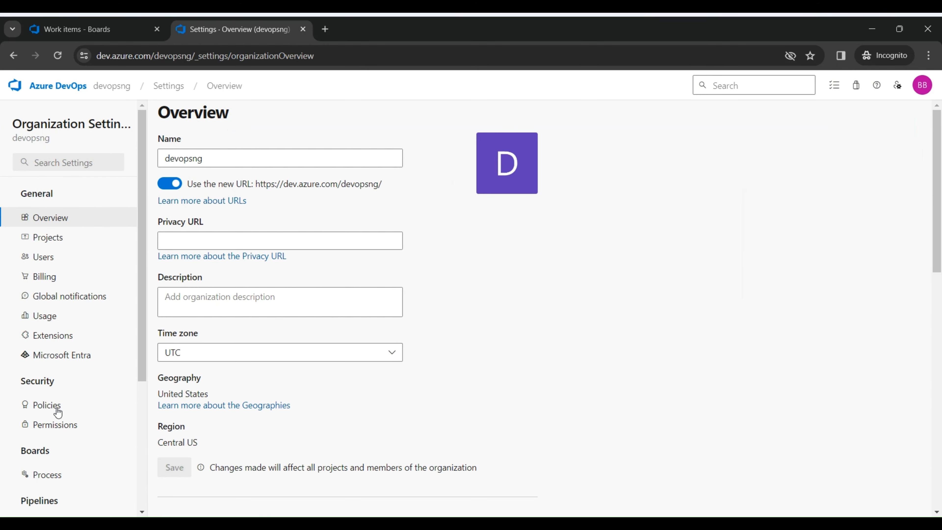
left_click(59, 478)
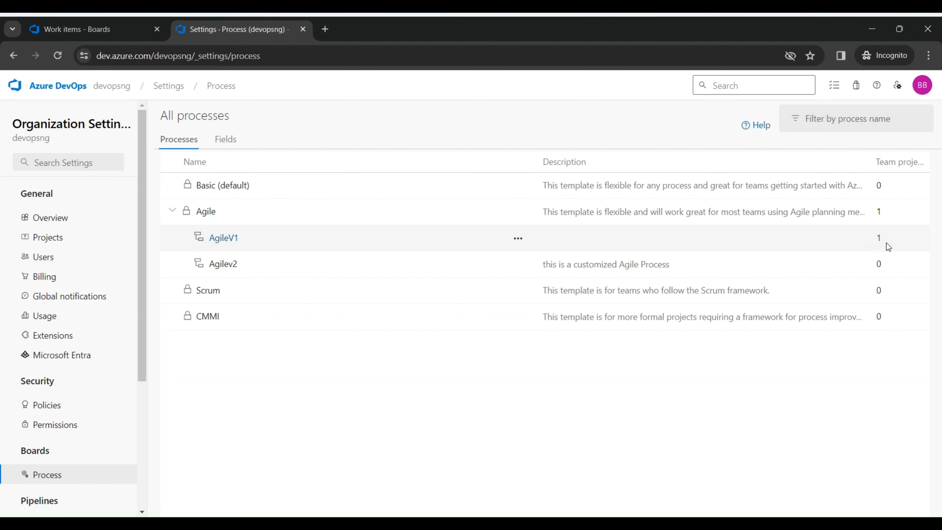
left_click(877, 240)
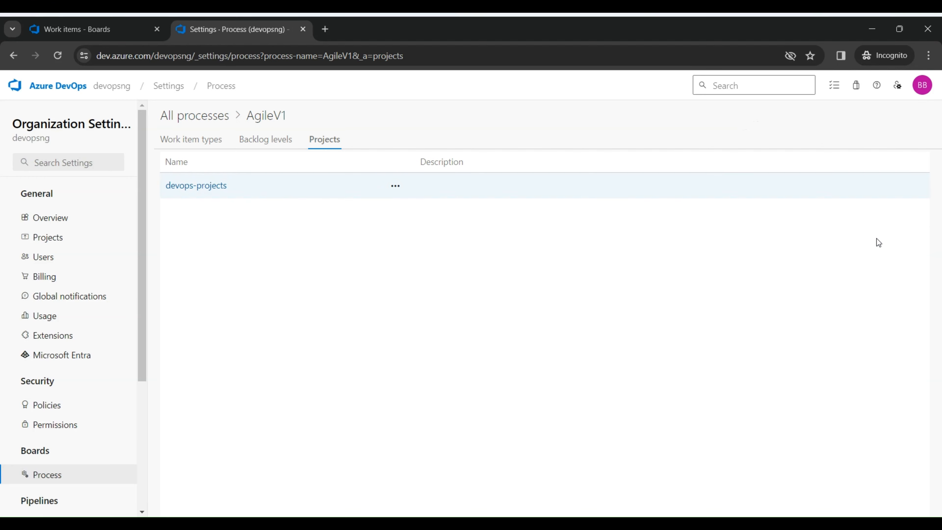
Step: Try to change the devops-projects project's process to the system Scrum process, retrying once before closing the dialog
left_click(396, 186)
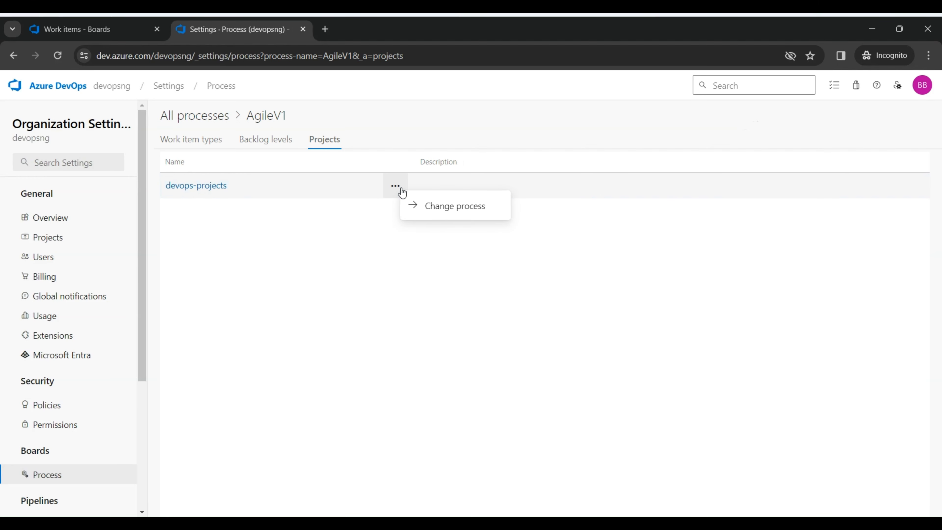
left_click(416, 205)
left_click(671, 174)
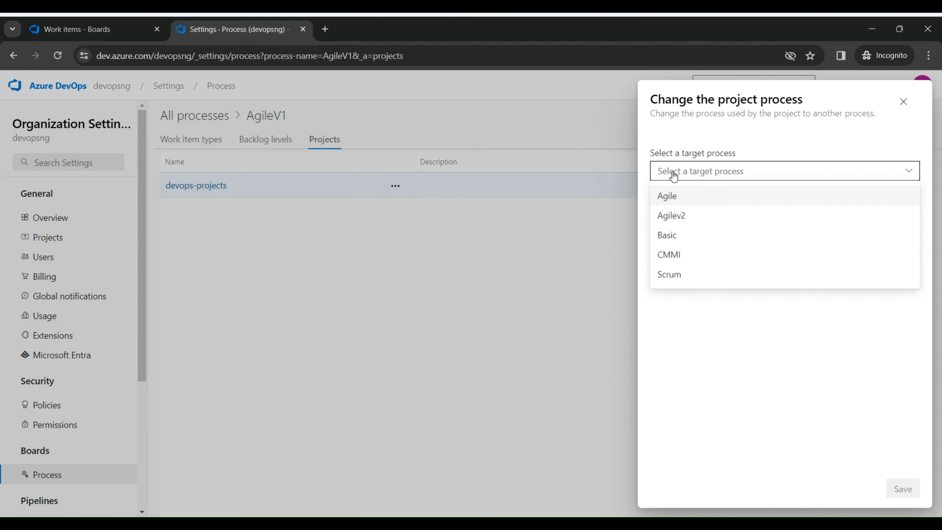
left_click(679, 273)
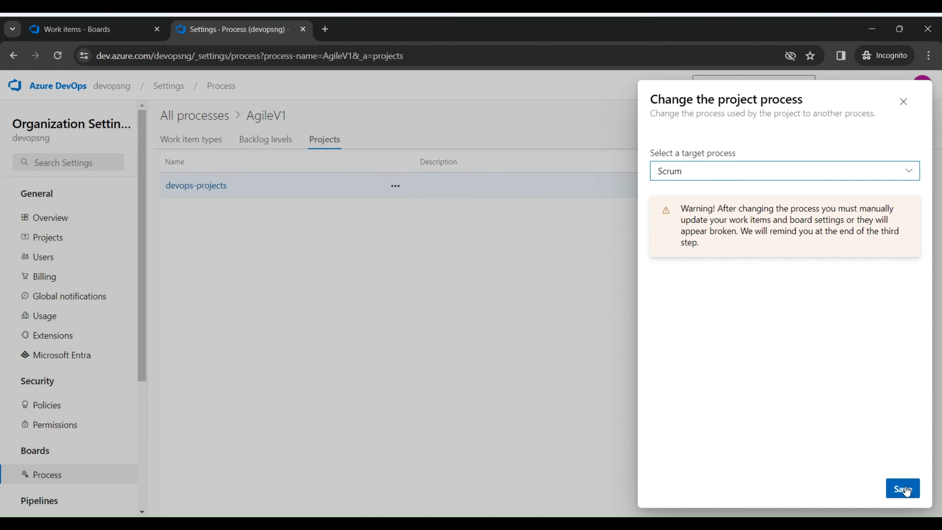
left_click(906, 490)
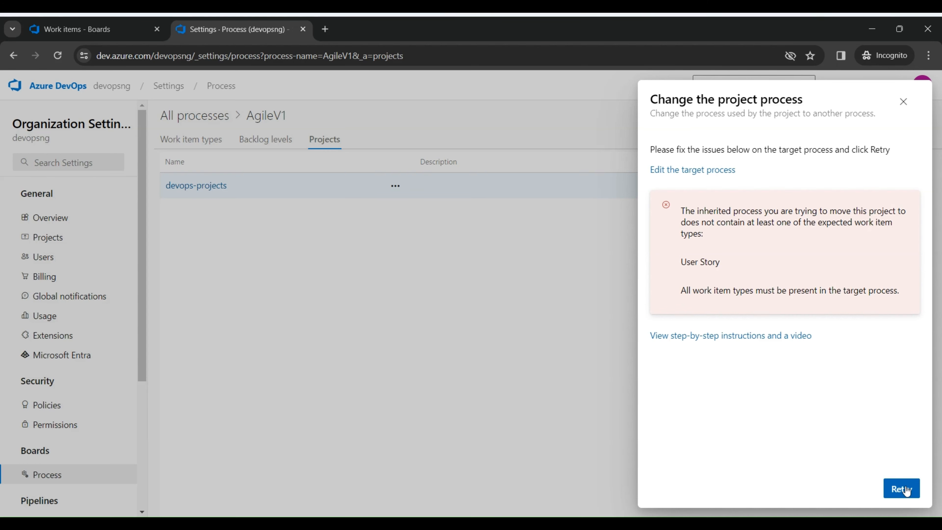
left_click(906, 491)
left_click(904, 101)
Step: Create an inherited process named Scrumv1 from the Scrum system process
left_click(56, 475)
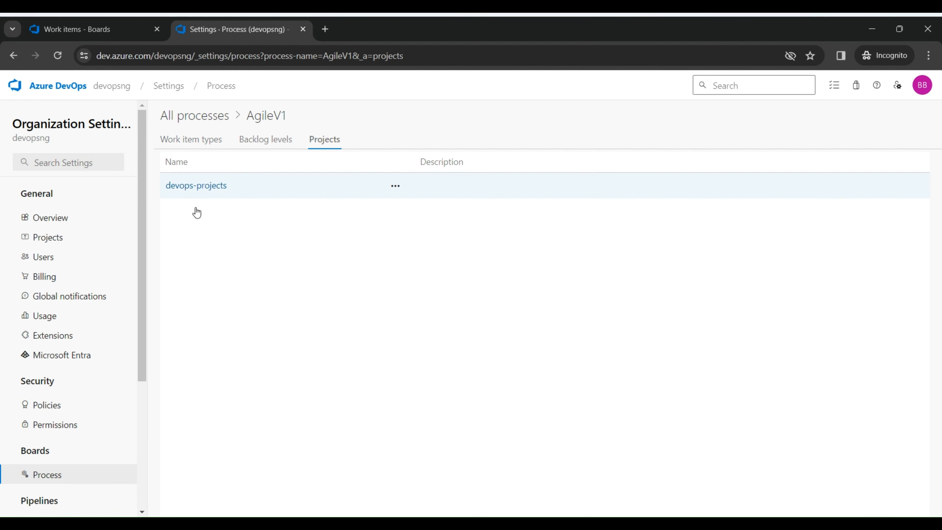
left_click(195, 118)
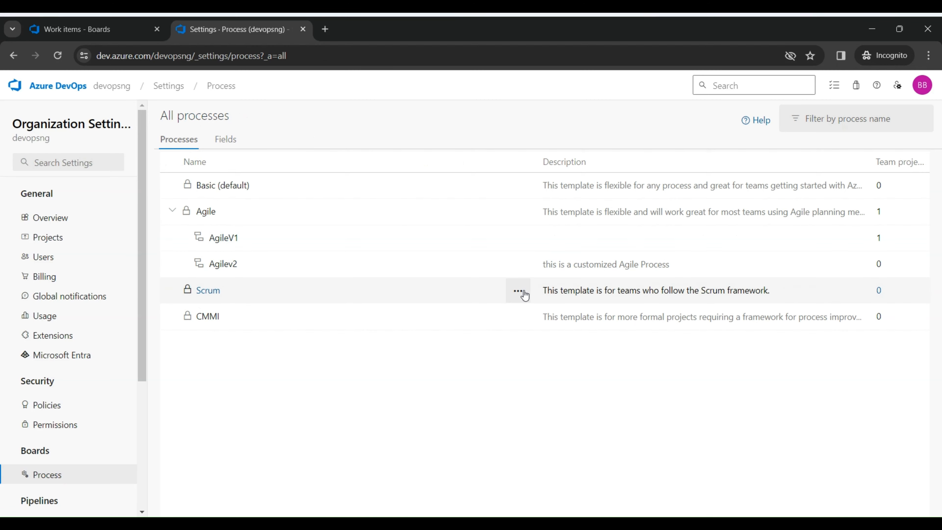
left_click(518, 291)
left_click(585, 326)
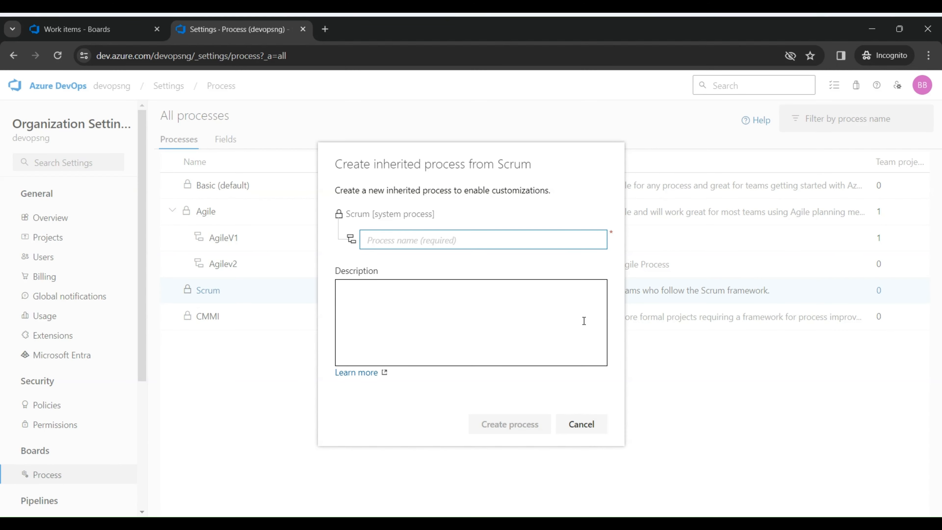
type("Scrumv1")
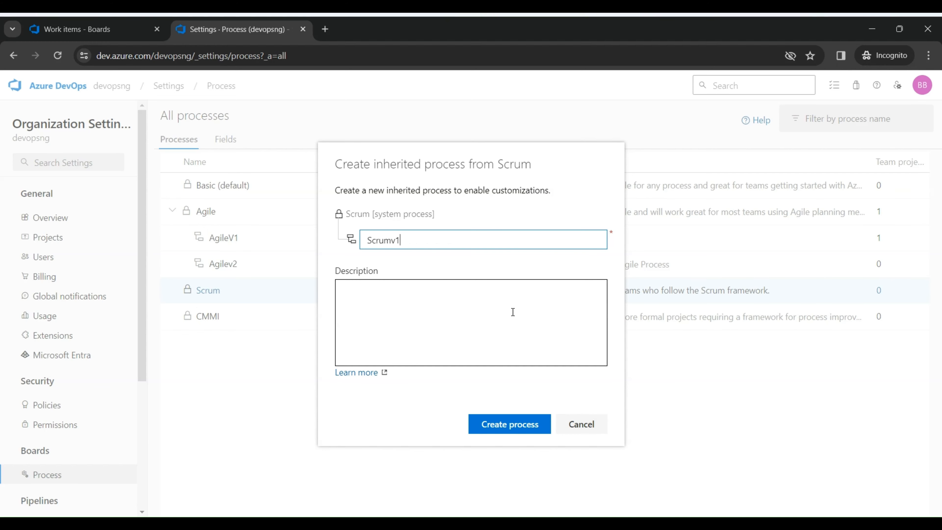
left_click(523, 425)
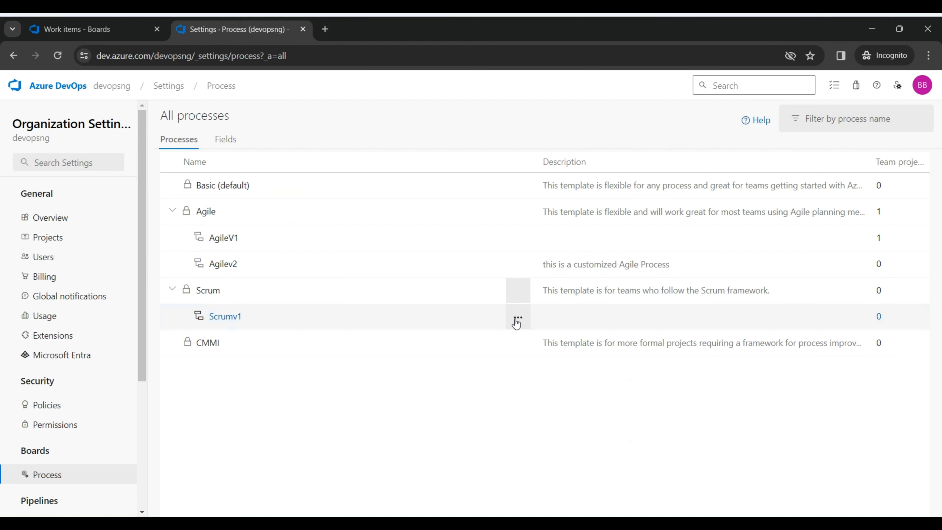
Step: Add a new work item type named User Story to the Scrumv1 process, keeping the default icon and color
left_click(225, 318)
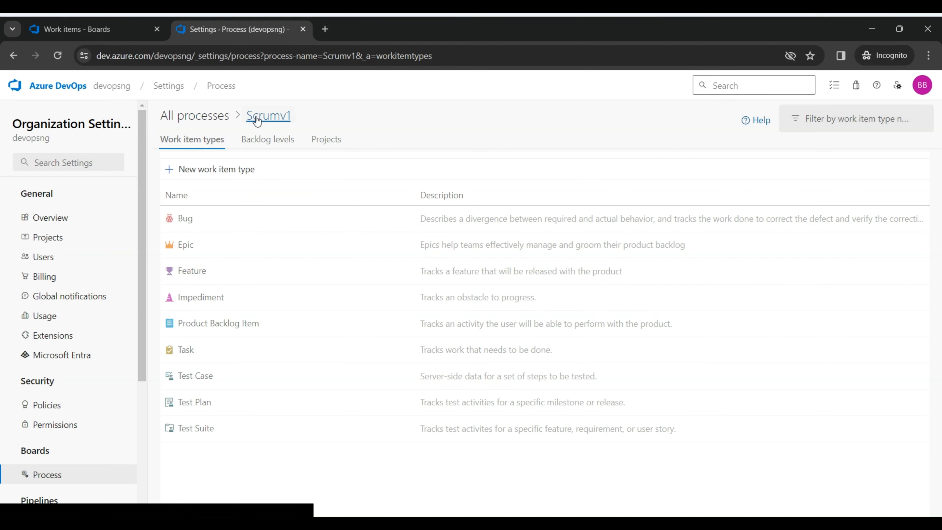
left_click(187, 168)
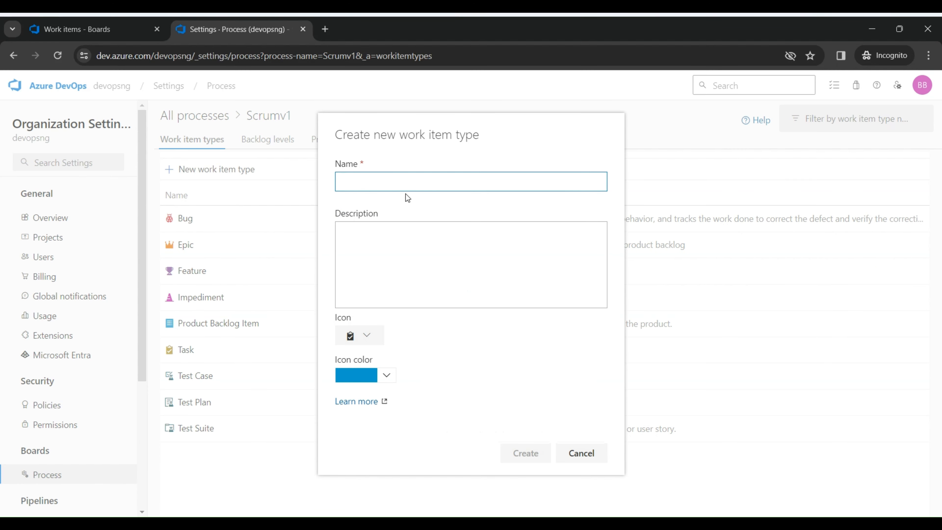
type("User Stir")
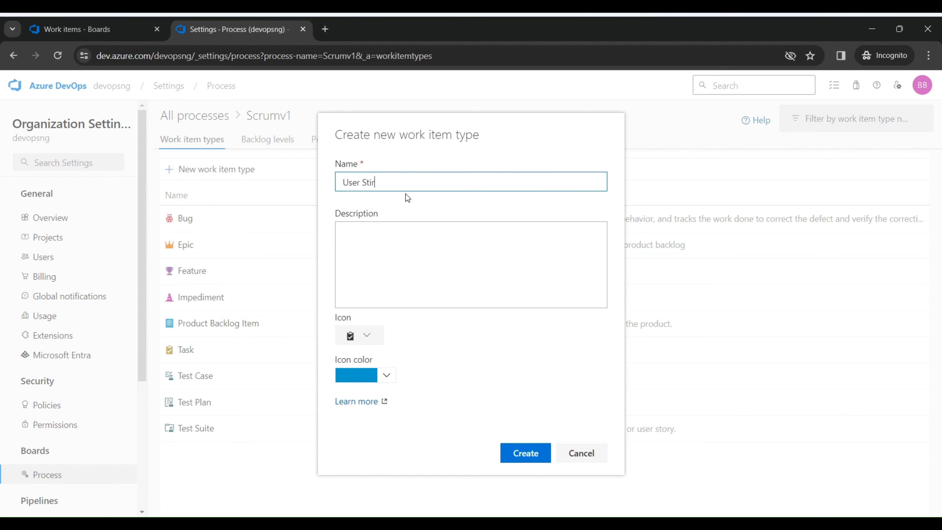
key("BackSpace")
key("BackSpace")
type("ory")
left_click(521, 450)
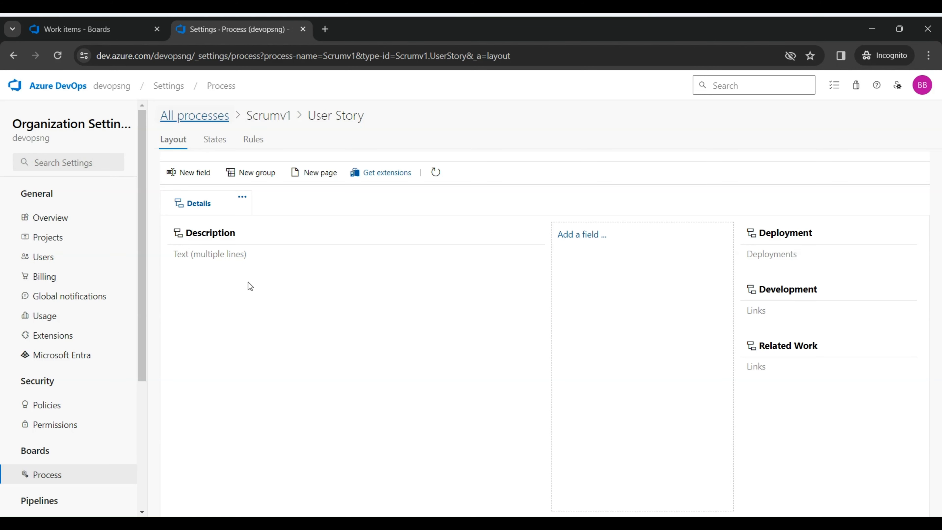
Step: Change the process of devops-projects from AgileV1 to Scrumv1 and return to the list of all processes
left_click(55, 475)
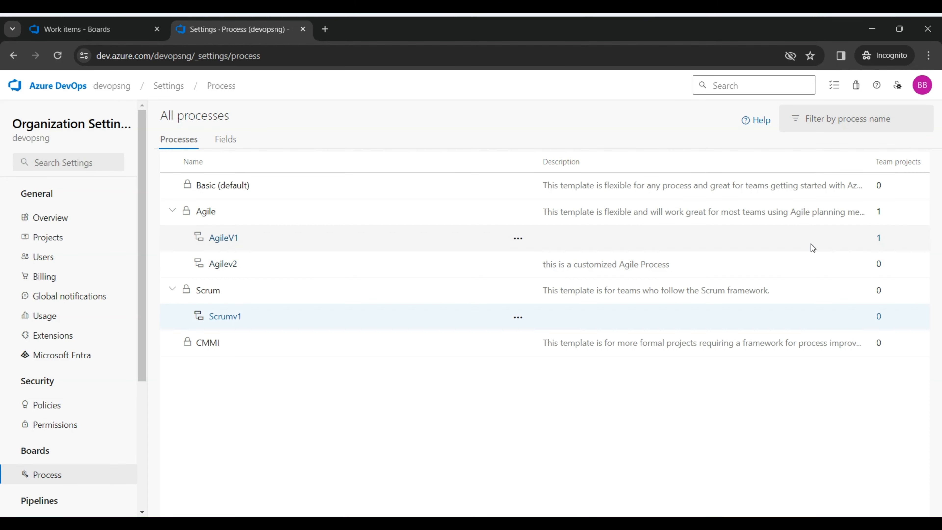
left_click(879, 238)
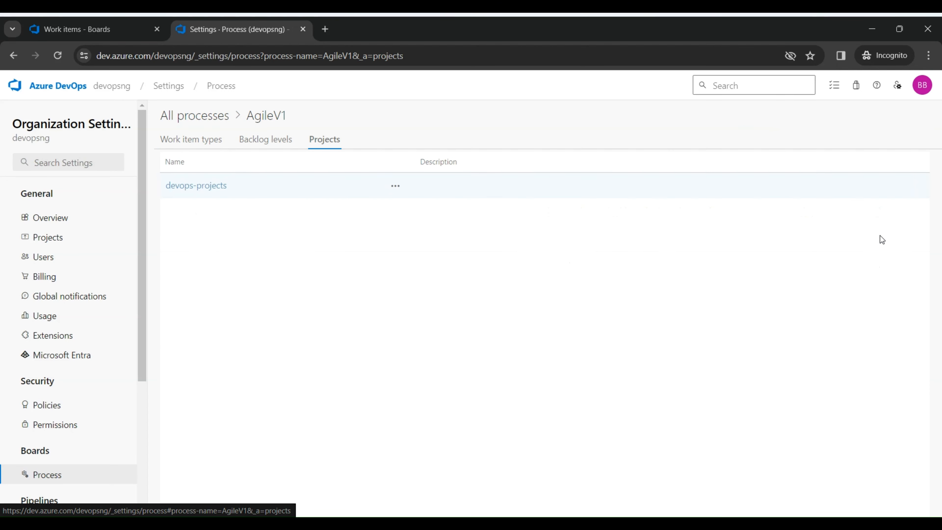
left_click(396, 186)
left_click(424, 206)
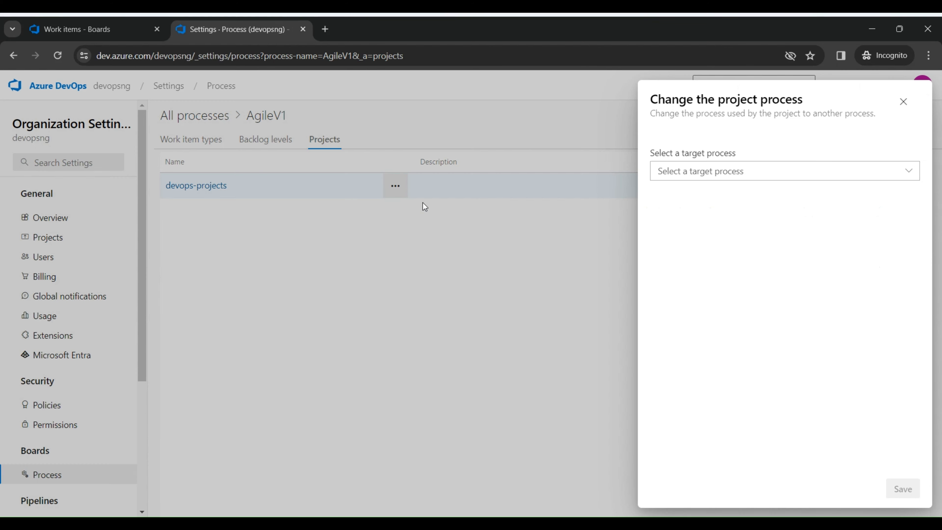
left_click(745, 170)
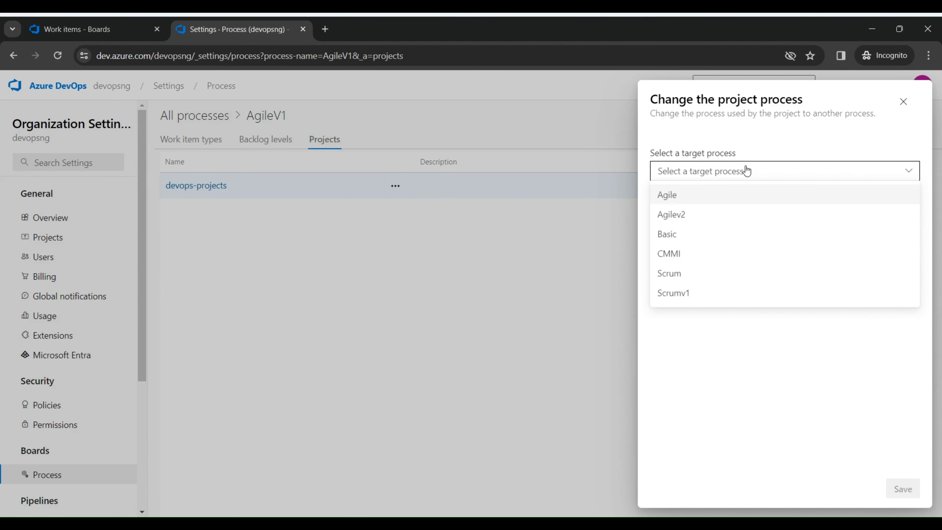
left_click(694, 292)
left_click(905, 488)
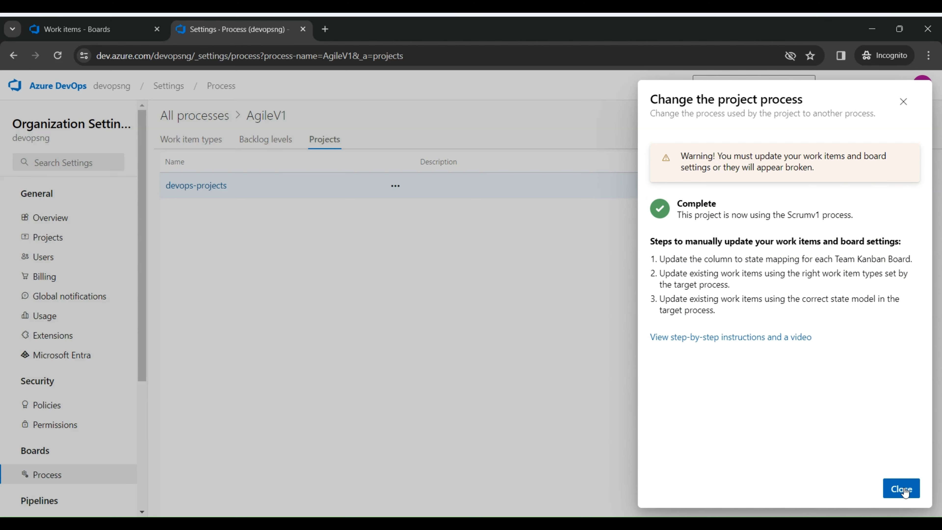
left_click(904, 490)
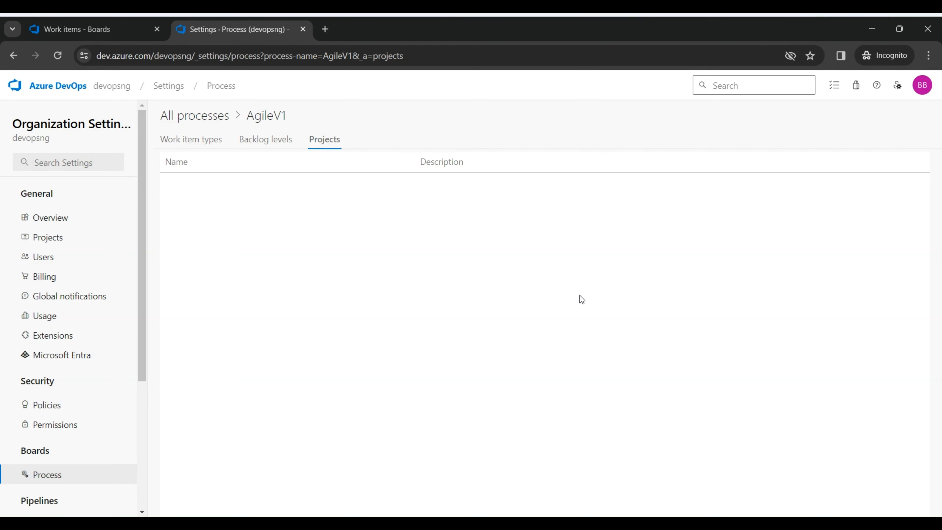
left_click(196, 119)
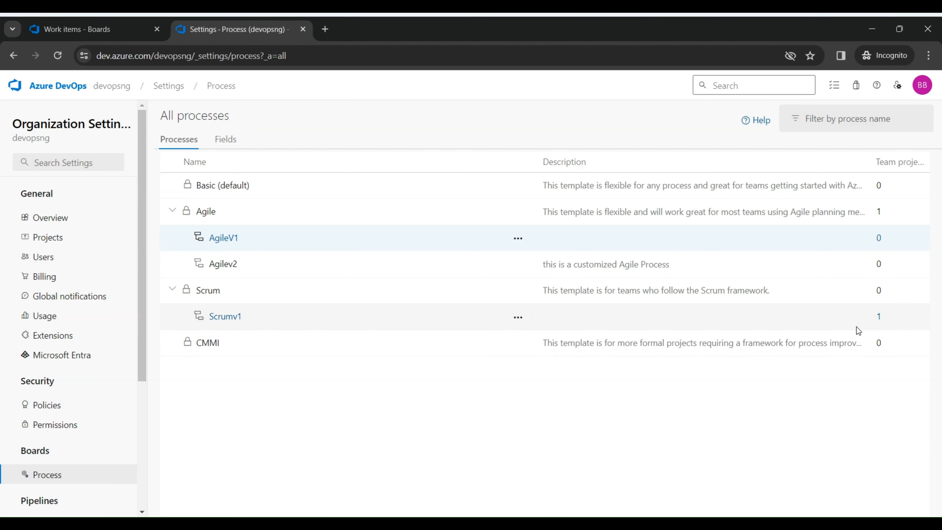
Step: Reopen devops-projects, review which work item types can be created, and show the project's recently updated work items
left_click(99, 90)
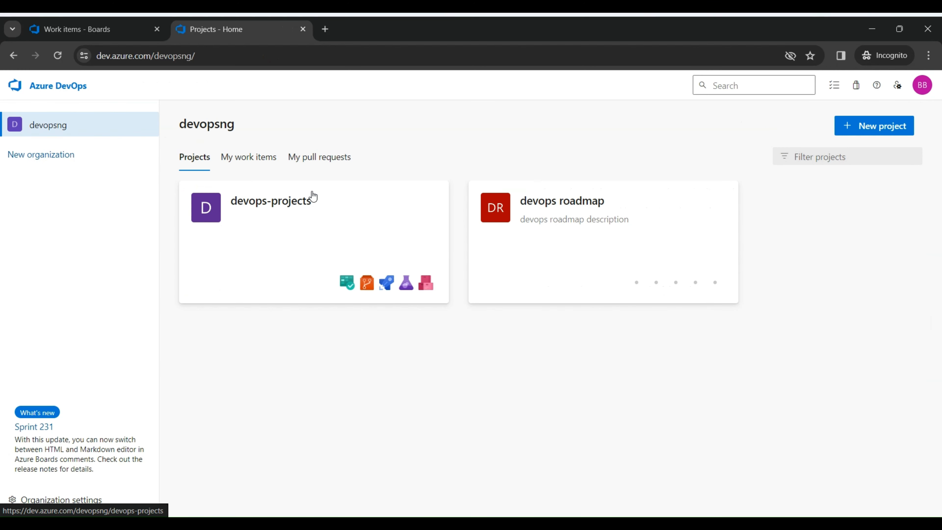
left_click(272, 211)
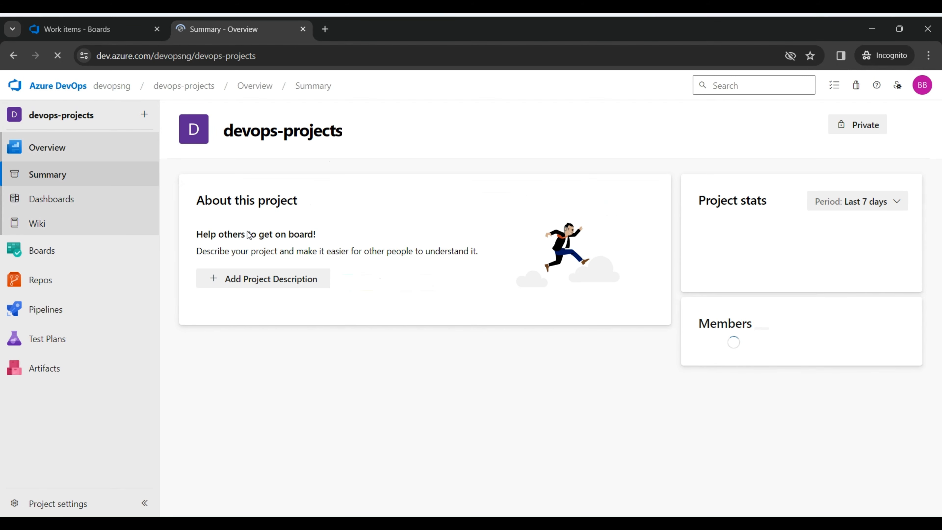
left_click(145, 114)
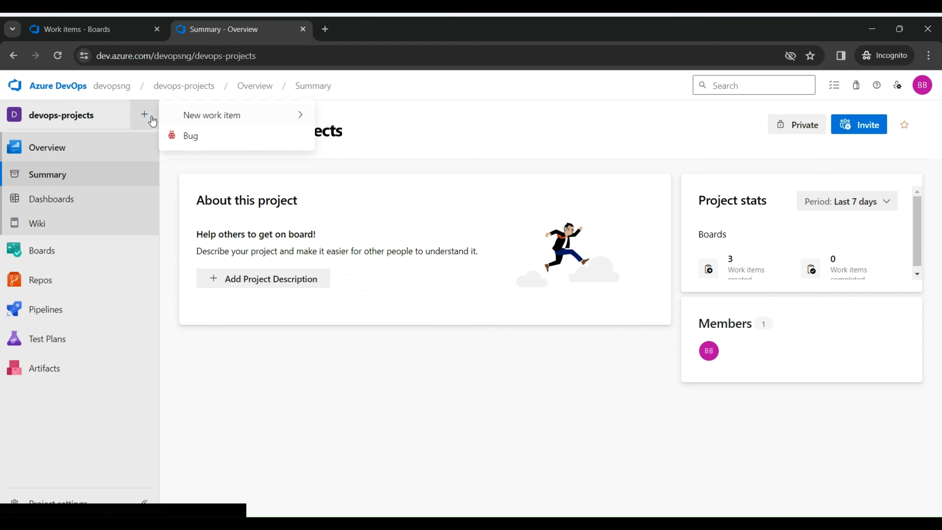
mouse_move(263, 120)
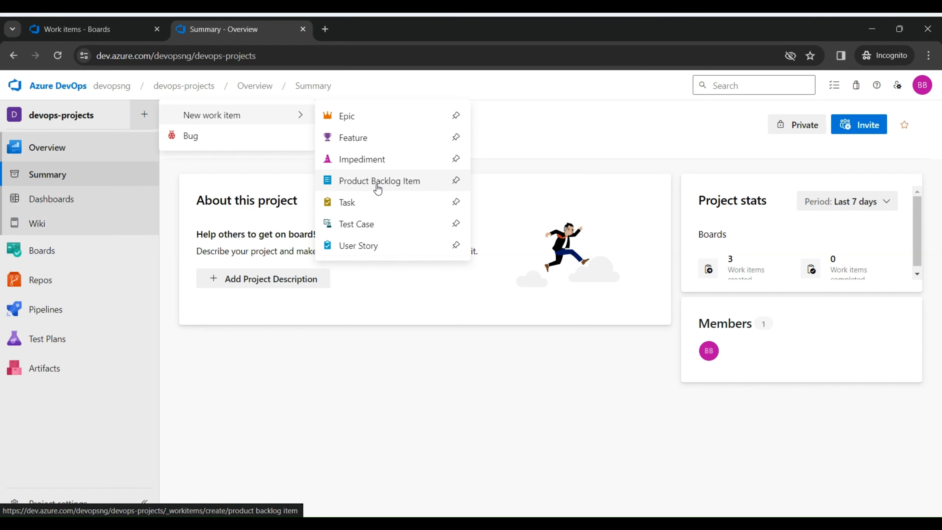
mouse_move(50, 251)
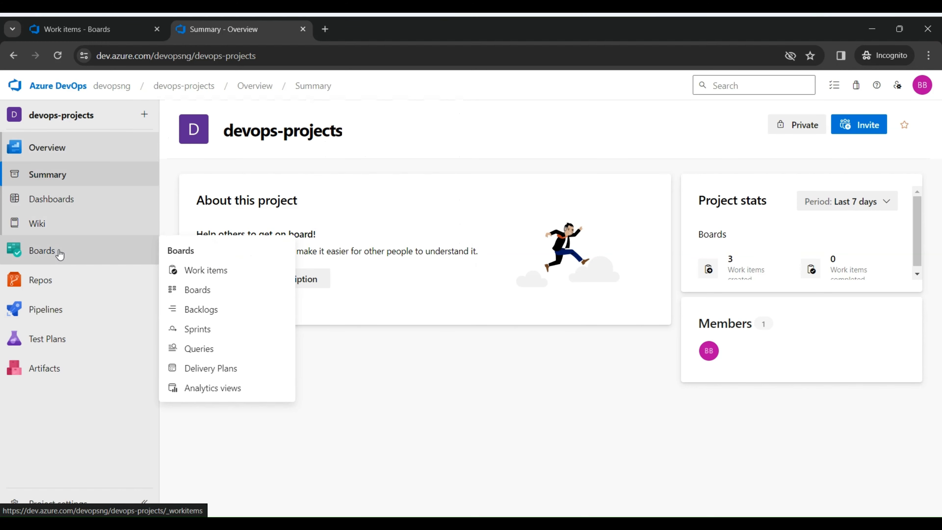
left_click(59, 253)
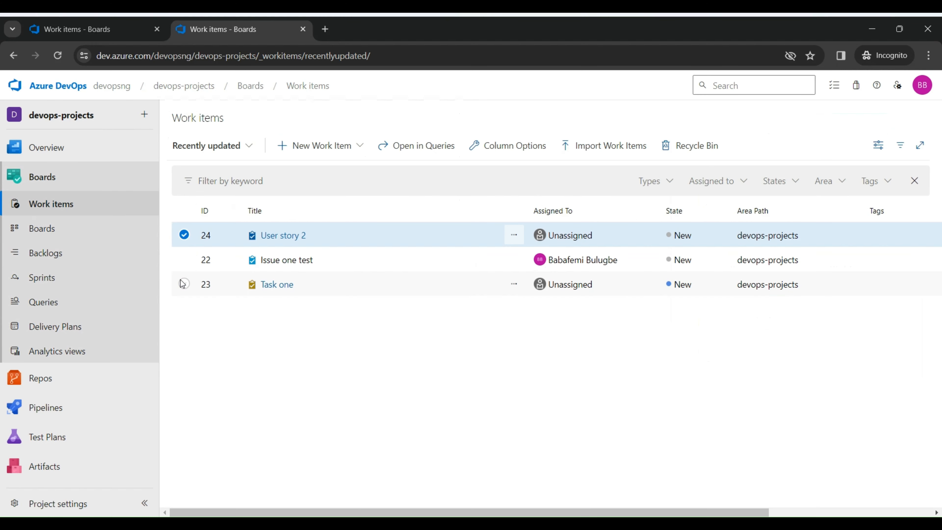
Step: Open the column settings of the devops-projects Team board and map the To Do column's Product Backlog Item state to New
left_click(58, 233)
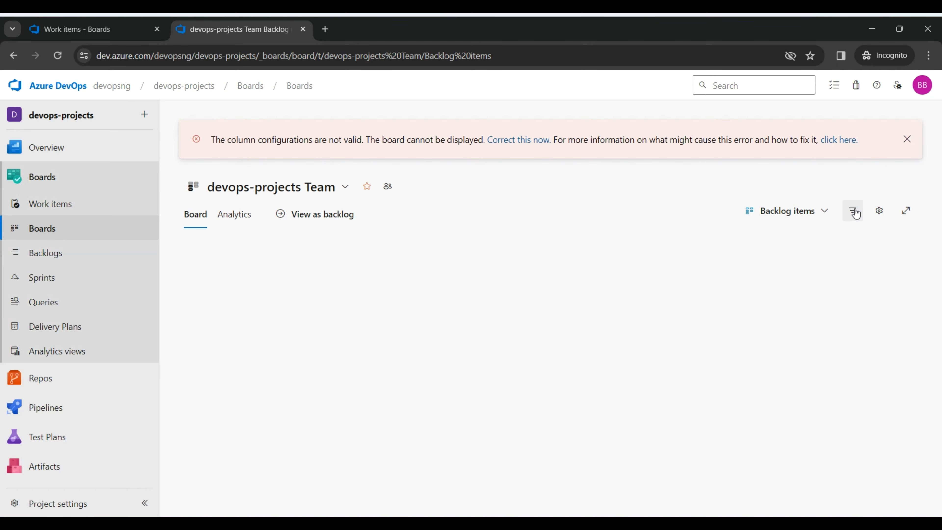
left_click(880, 210)
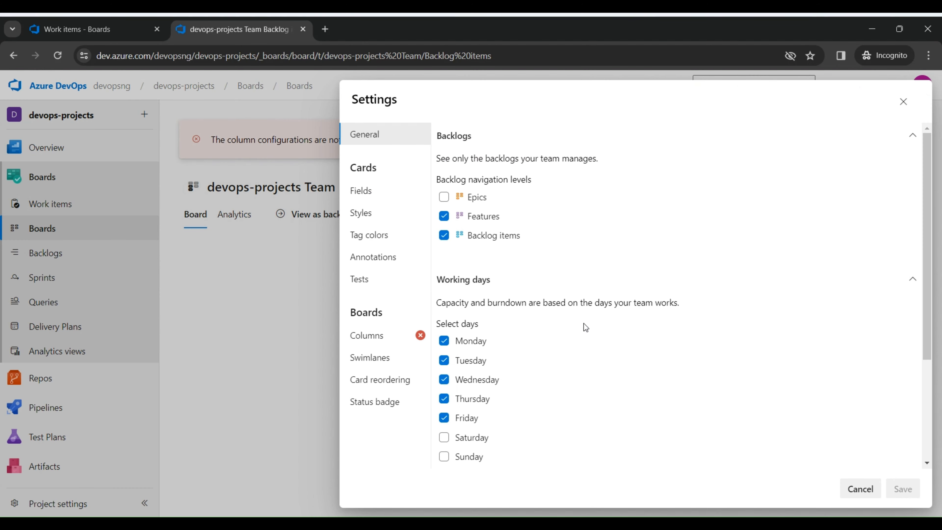
left_click(408, 344)
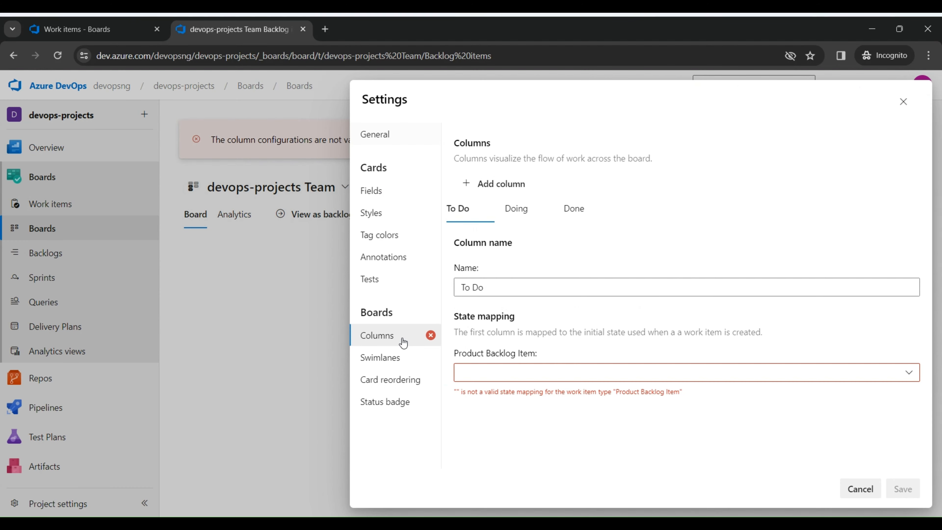
left_click(644, 375)
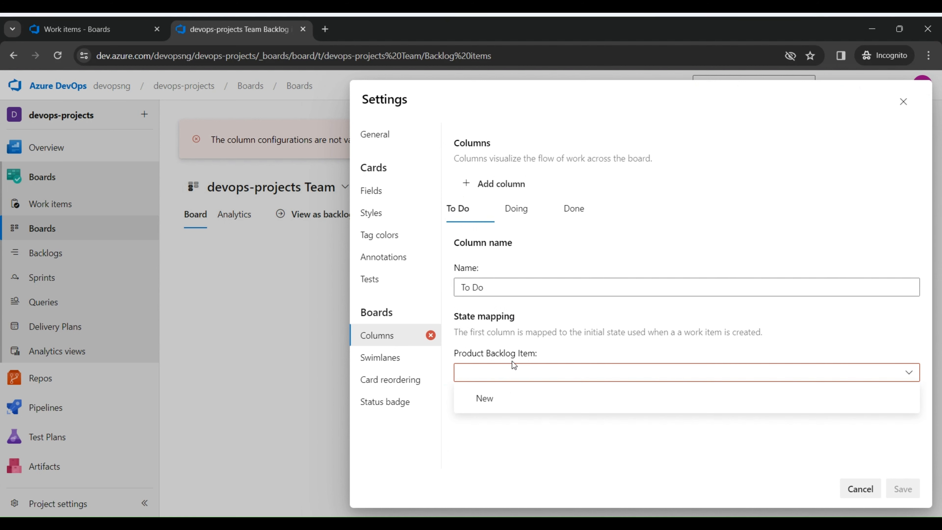
left_click(515, 408)
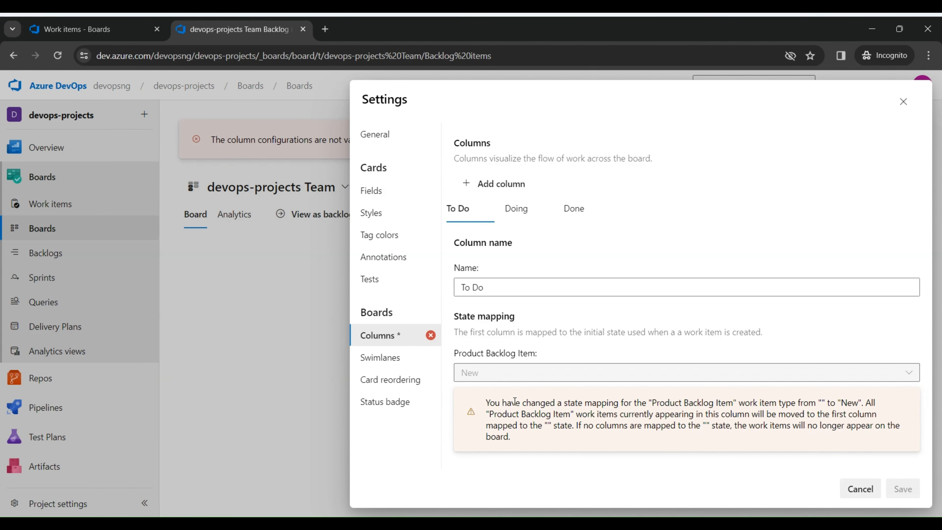
Step: Map the Doing column's Product Backlog Item state to Approved
left_click(519, 209)
left_click_drag(929, 333, 941, 434)
left_click(552, 383)
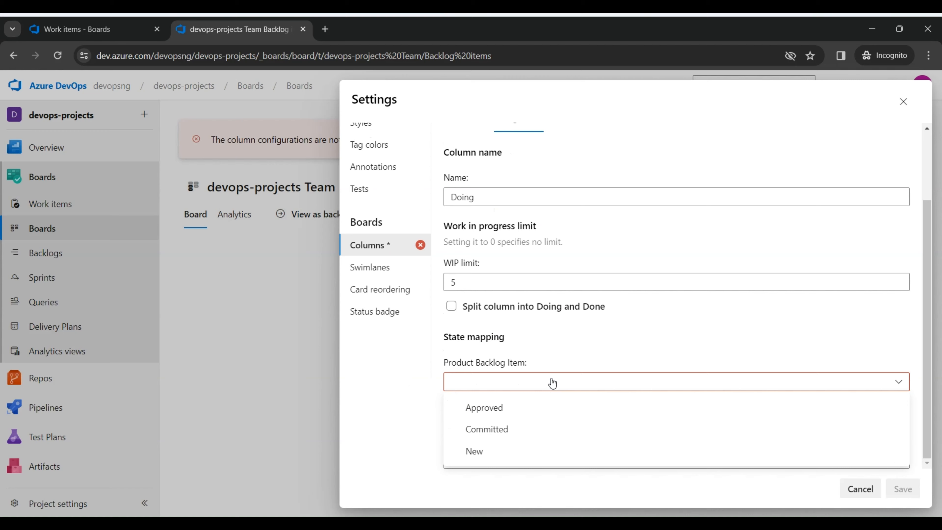
left_click(538, 408)
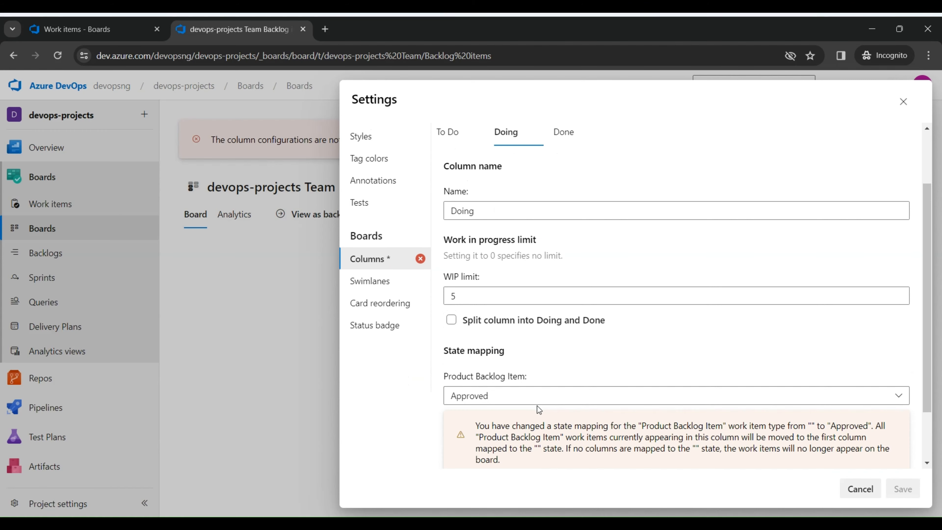
Step: Map the Done column's Product Backlog Item state to Done and save the board settings
left_click(552, 136)
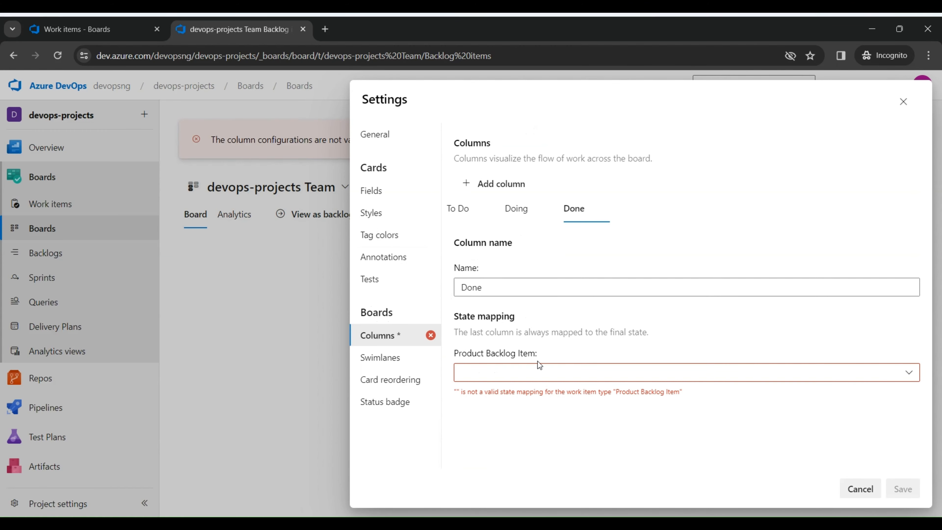
left_click(537, 370)
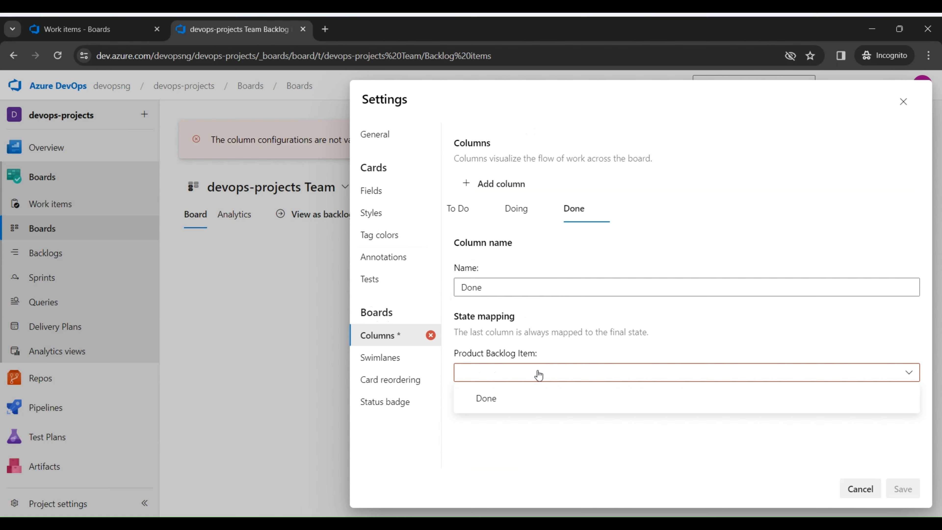
left_click(538, 400)
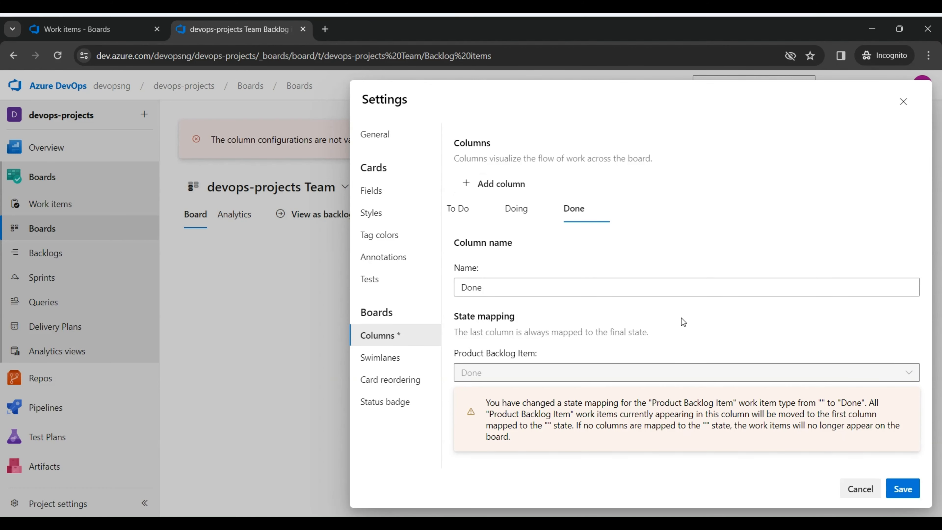
left_click(903, 488)
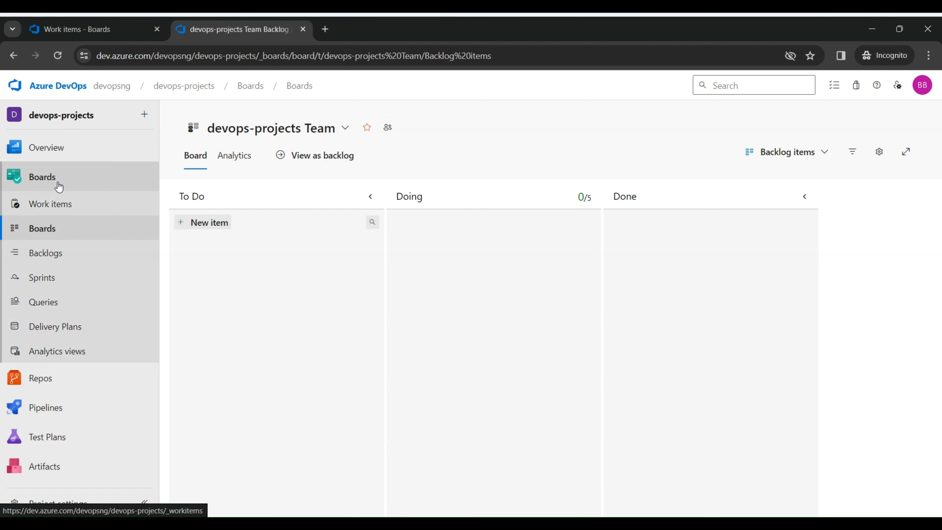
Step: Open the recently updated work items as a query and select both User story 2 and Issue one test
left_click(66, 204)
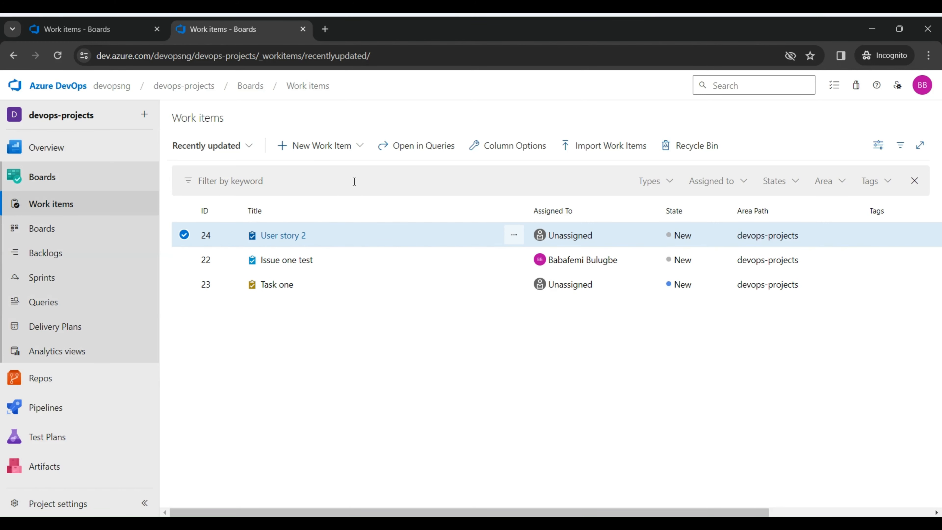
left_click(421, 152)
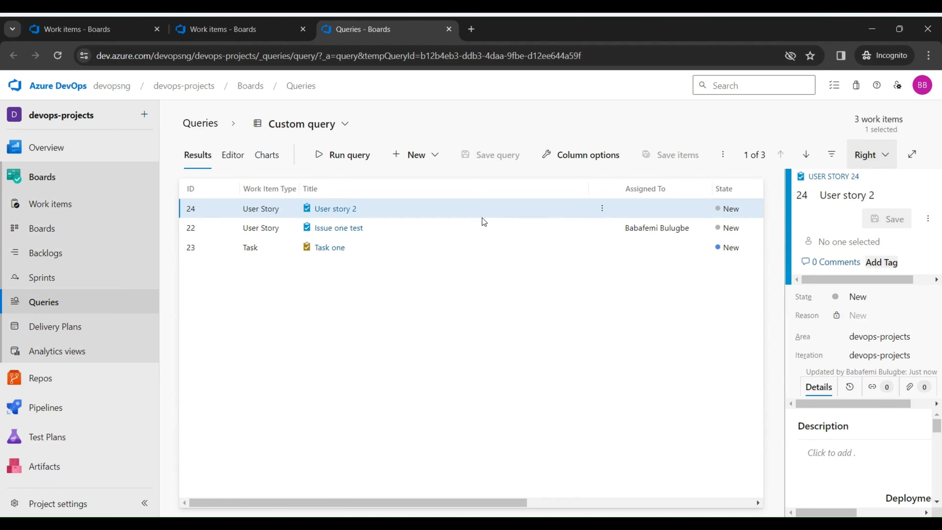
left_click(409, 222, "ctrl")
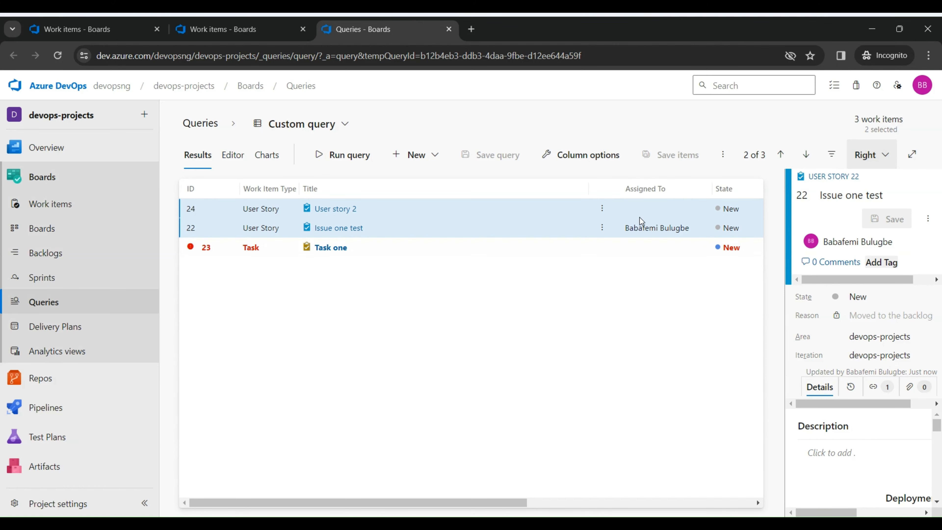
Step: Edit the work item Task one and set its State field to To Do
left_click(496, 246)
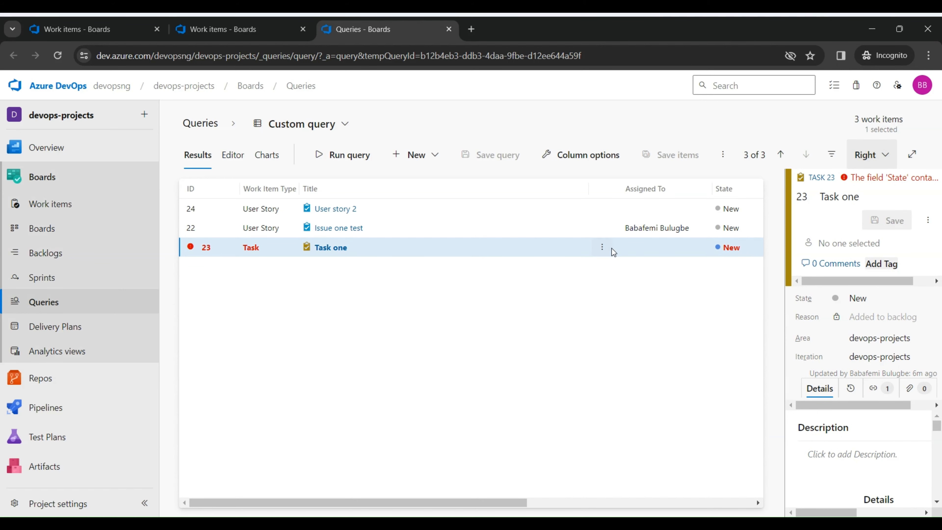
left_click(603, 247)
left_click(517, 277)
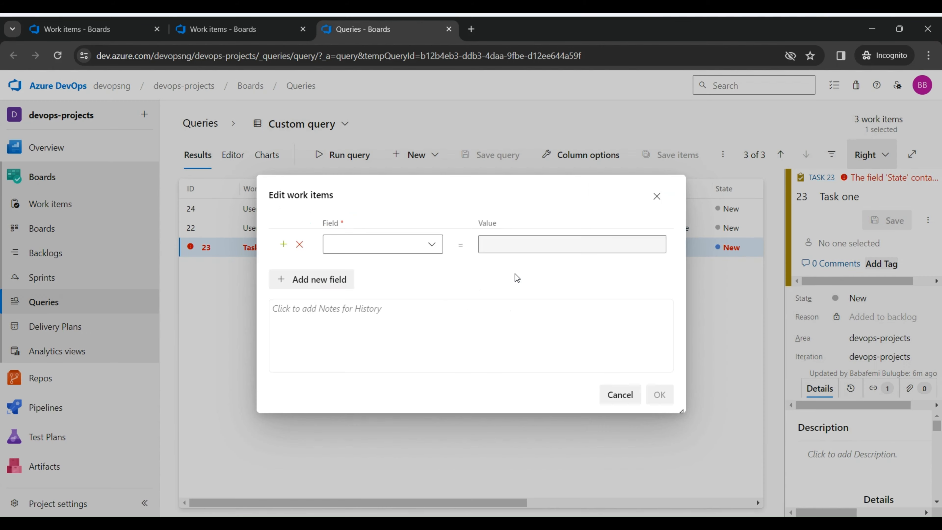
left_click(432, 245)
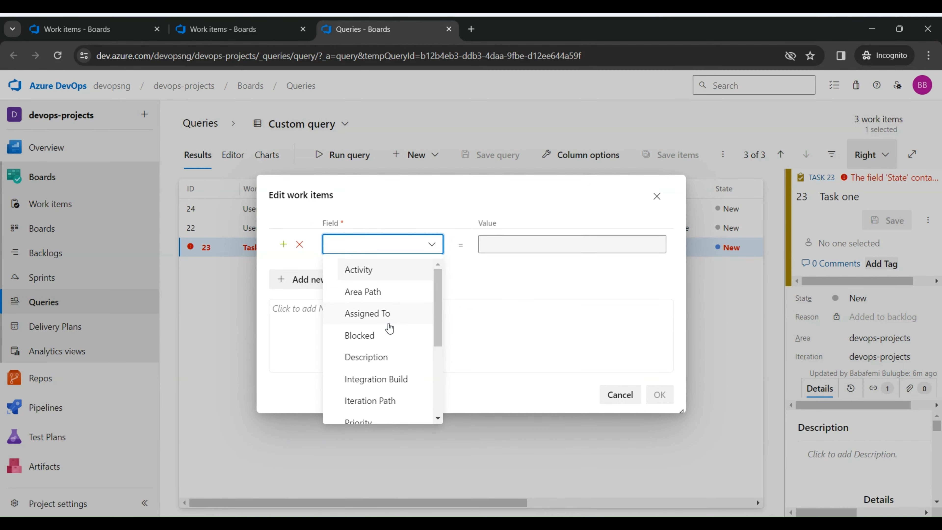
type("sta")
left_click(384, 271)
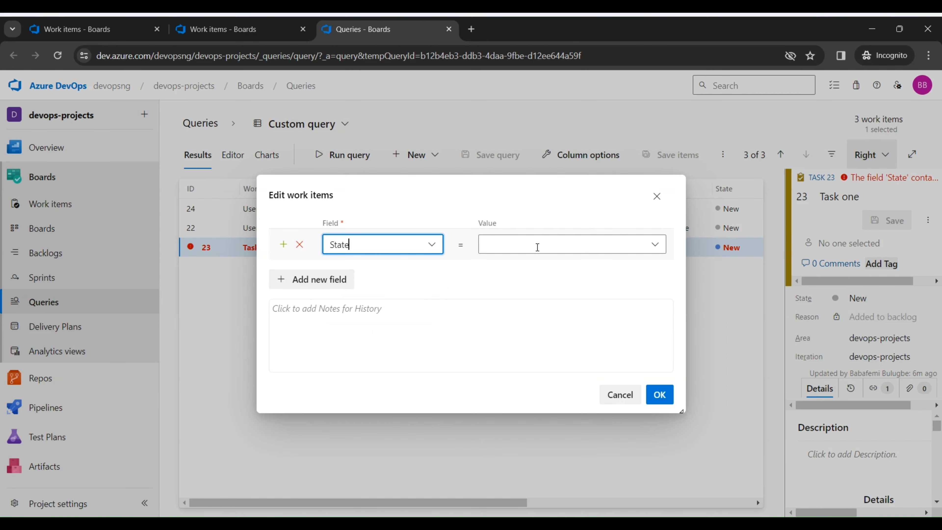
left_click(538, 245)
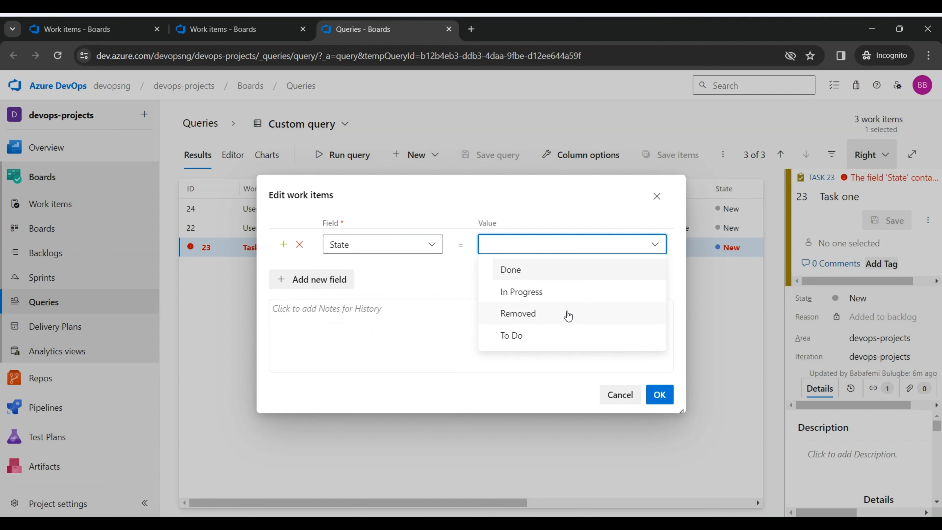
left_click(536, 335)
left_click(666, 397)
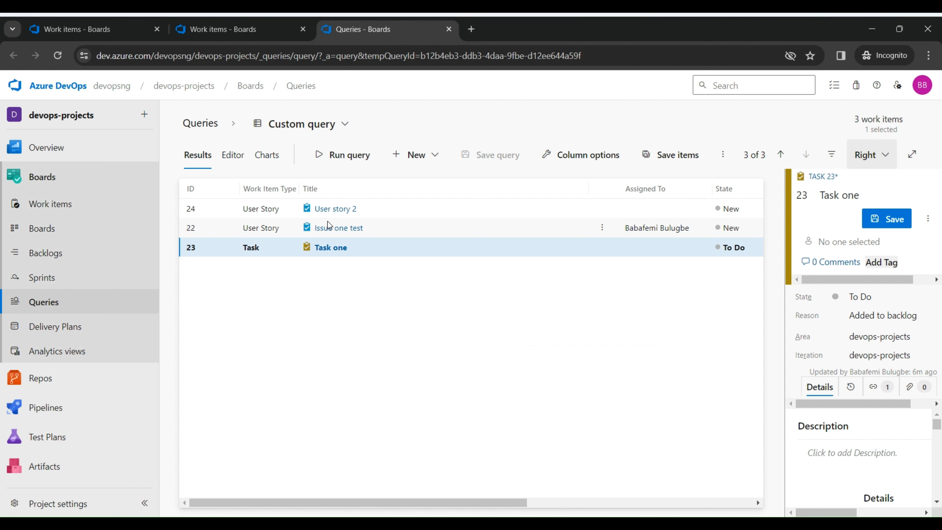
Step: Change the work item type of User story 2 and Issue one test to Product Backlog Item
left_click(270, 209)
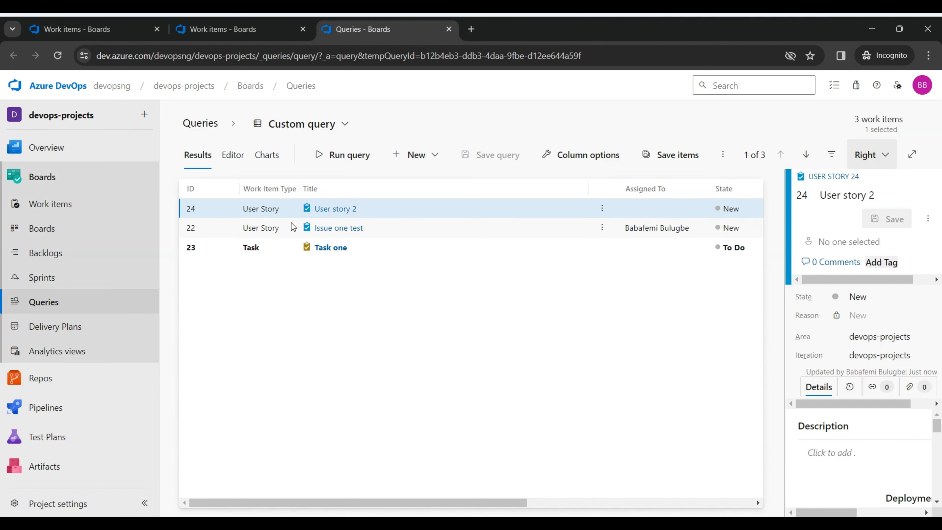
left_click(283, 225, "ctrl")
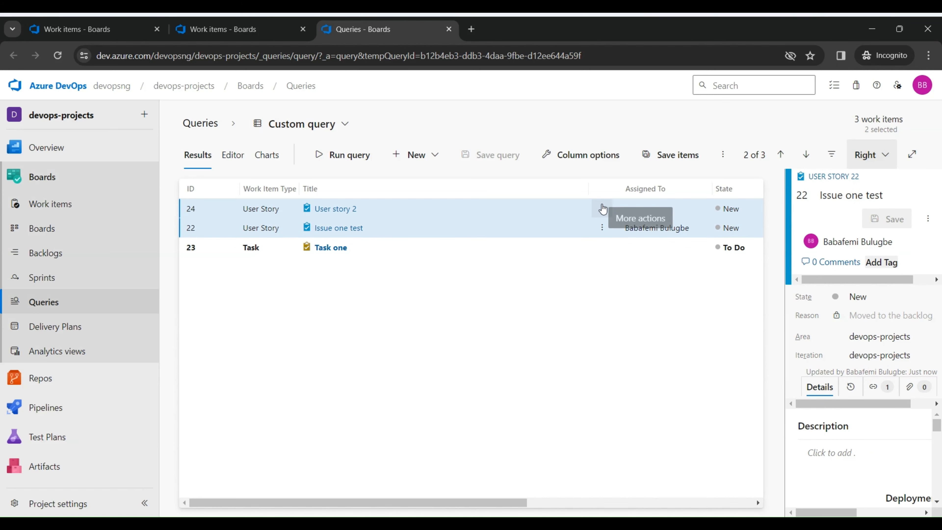
left_click(602, 209)
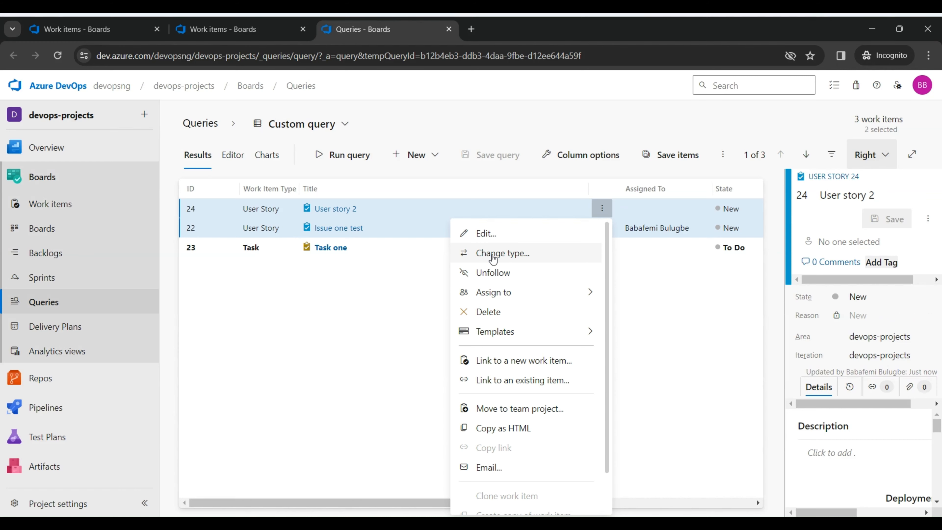
left_click(492, 260)
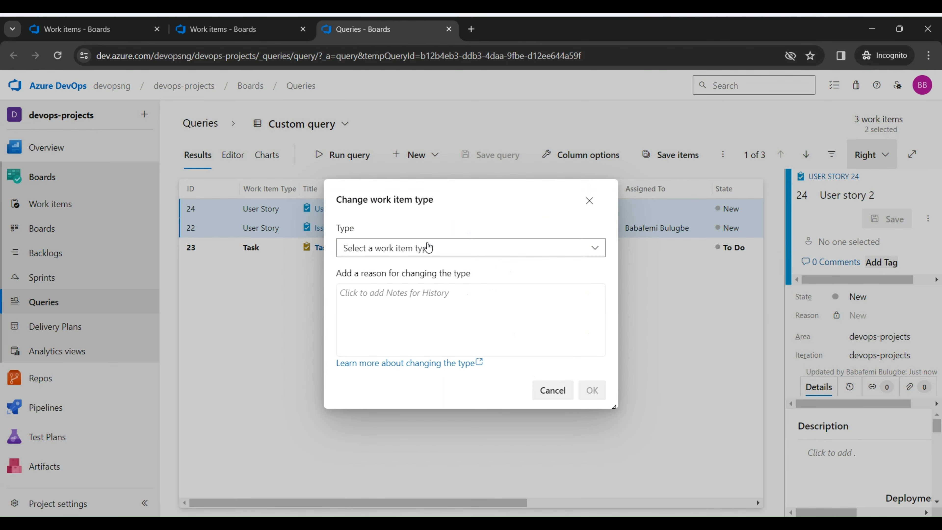
left_click(427, 248)
left_click(433, 382)
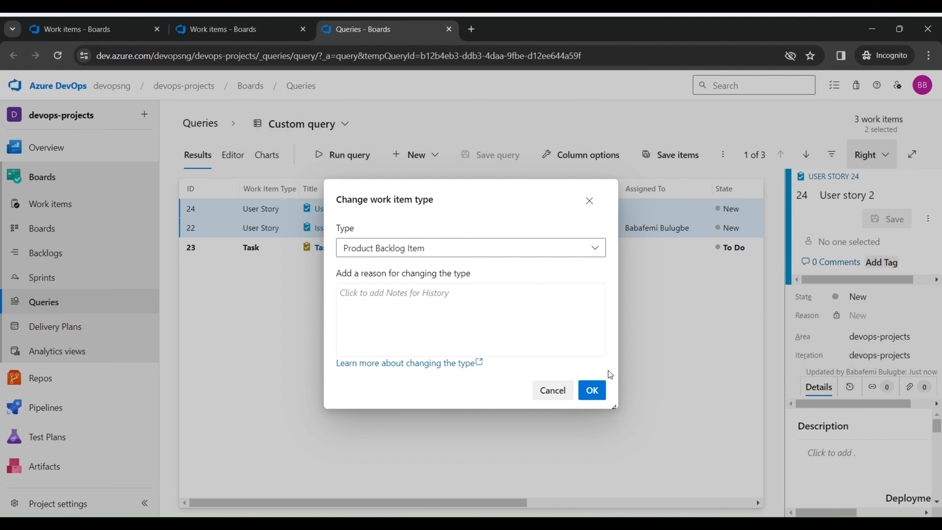
left_click(586, 398)
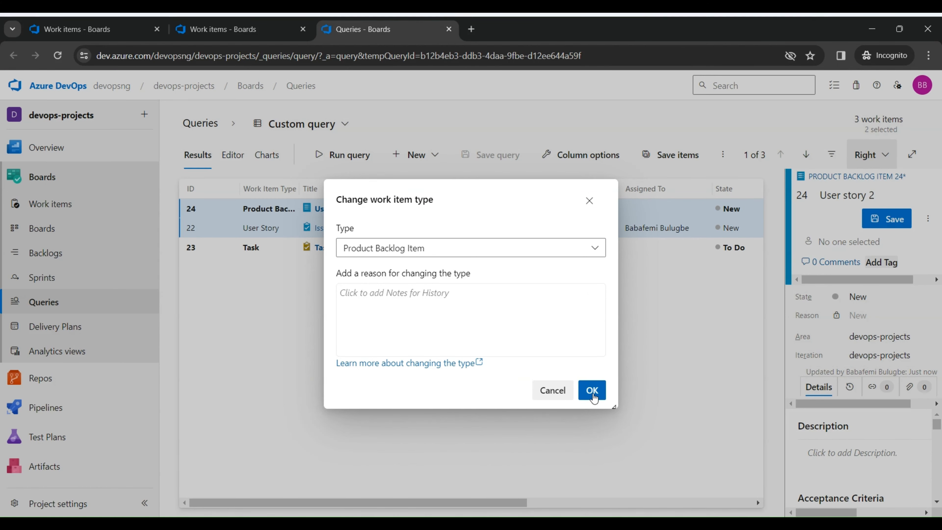
left_click(593, 391)
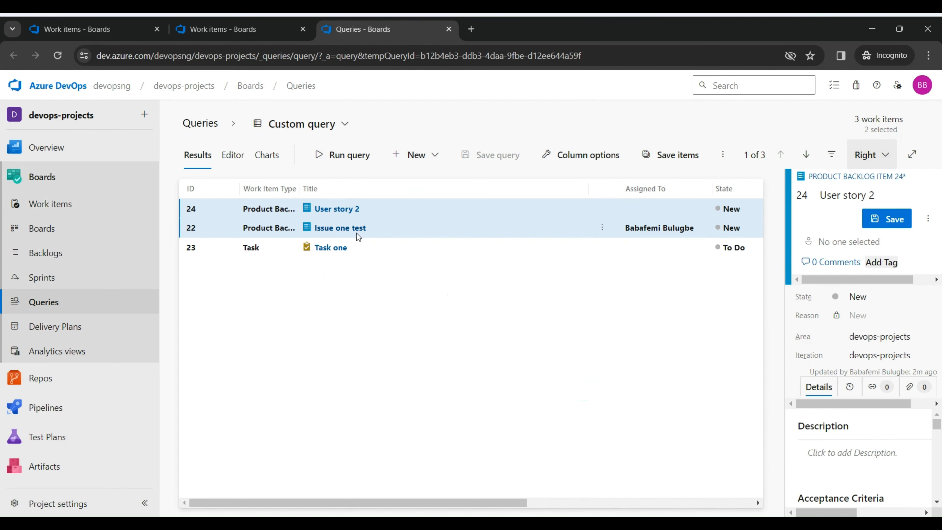
Step: Save all modified work items in the query and show the team's board
left_click(677, 155)
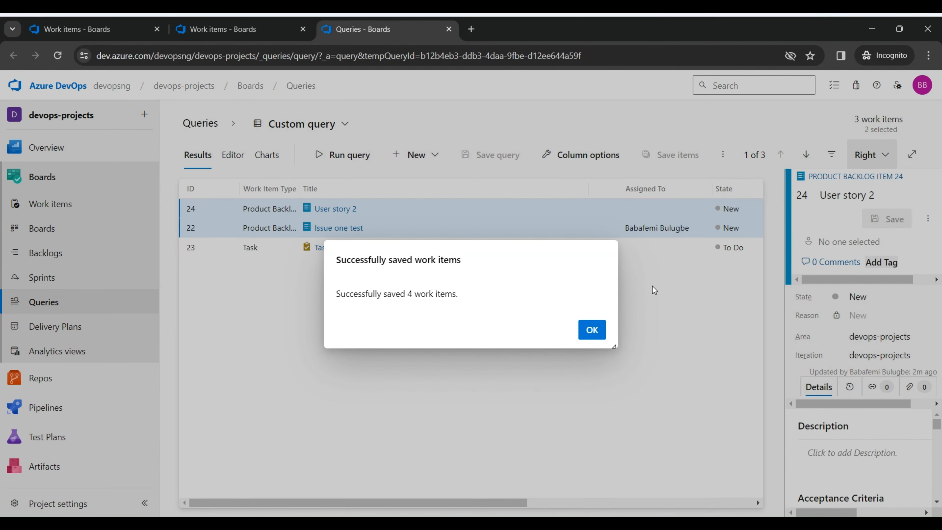
left_click(594, 330)
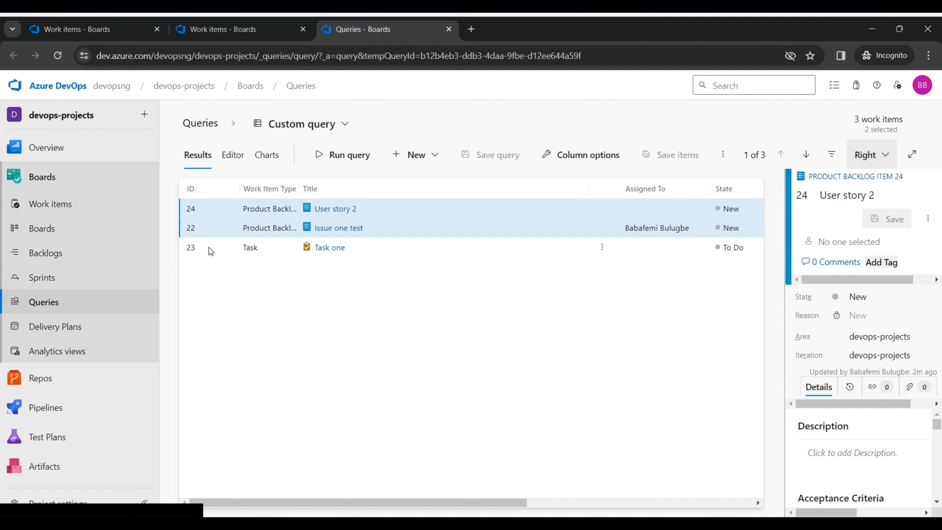
left_click(67, 229)
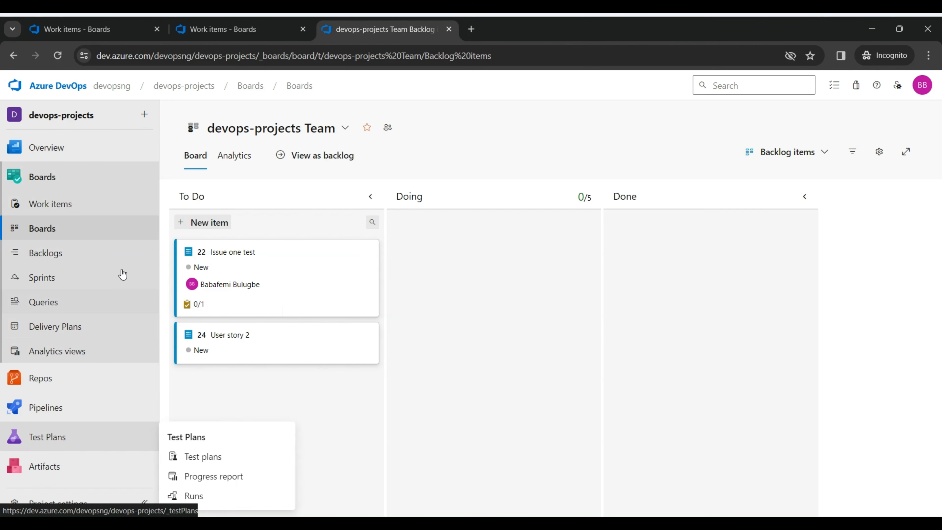
Step: Open the inherited Scrumv1 process in the devopsng organization's process settings
left_click(125, 87)
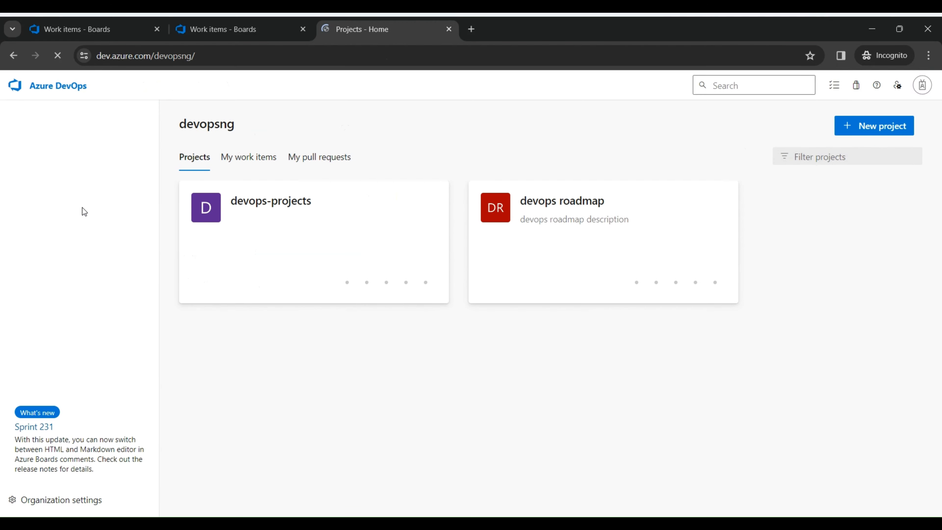
left_click(75, 498)
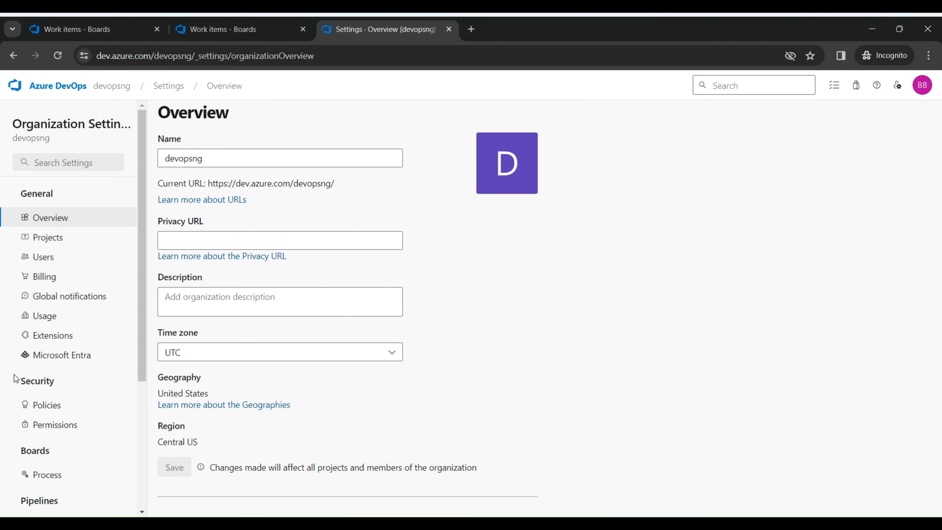
left_click(60, 474)
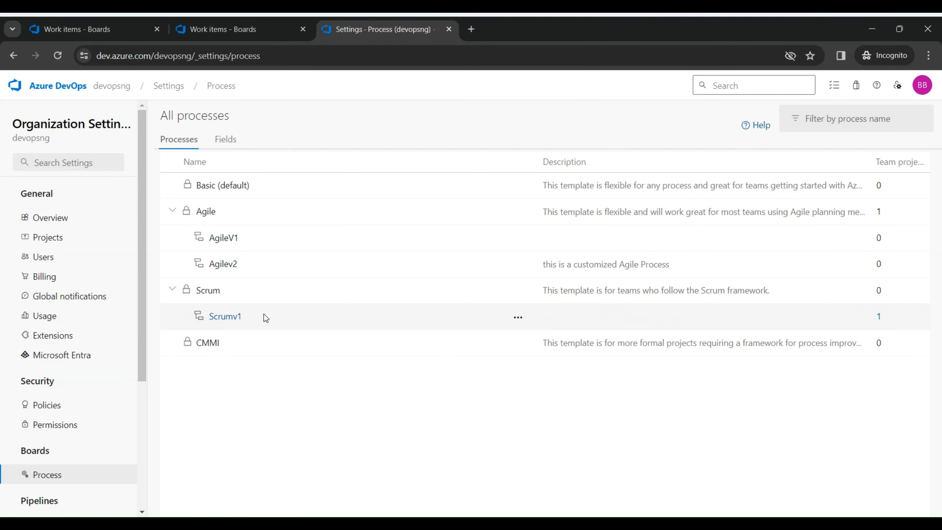
left_click(226, 316)
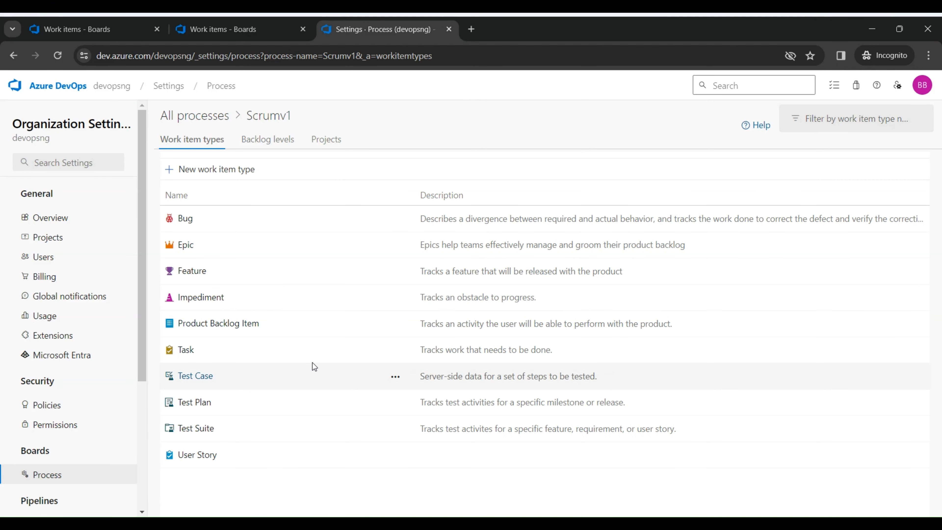
Step: Delete the User Story work item type from Scrumv1, entering User Story as the confirmation name
left_click(395, 456)
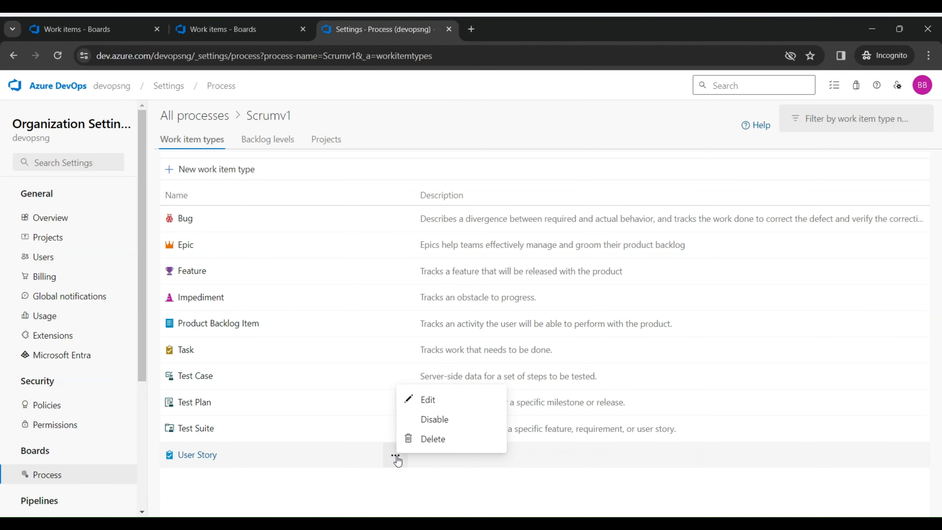
left_click(413, 438)
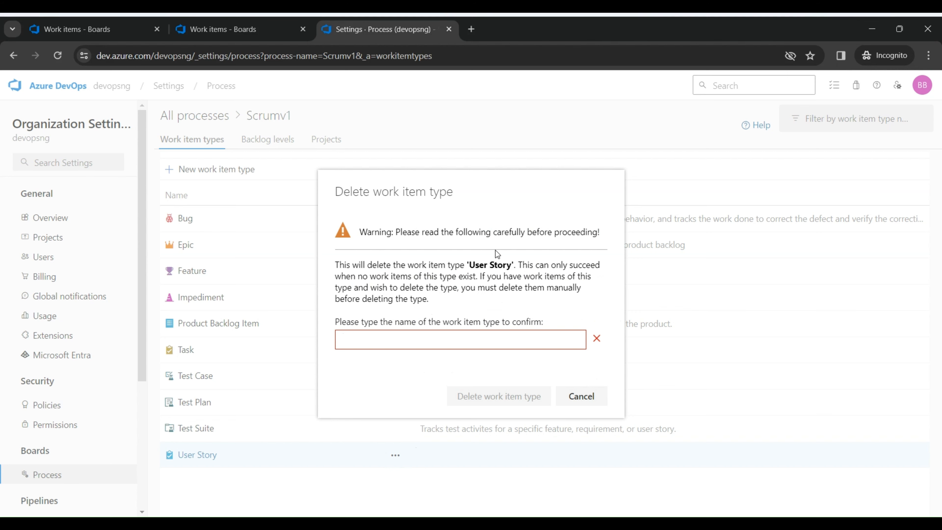
left_click_drag(472, 260, 509, 263)
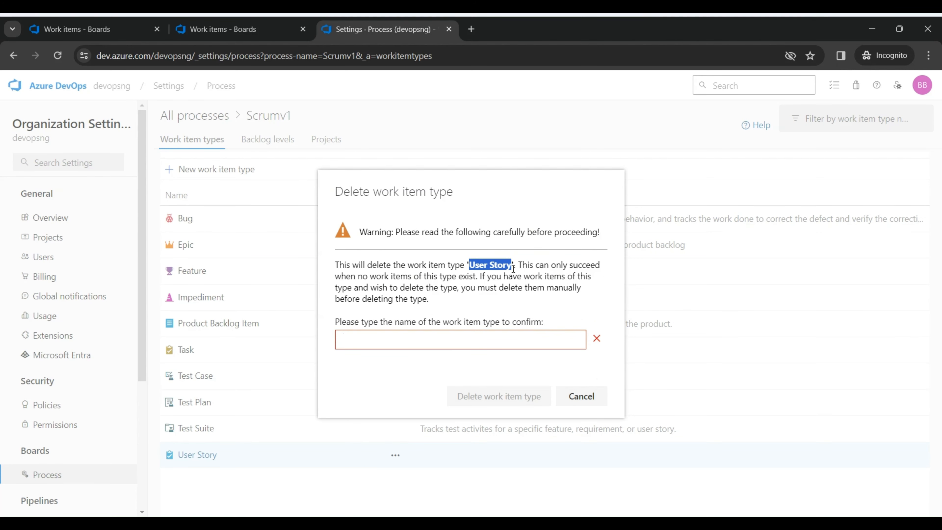
left_click(425, 336)
type("User Story")
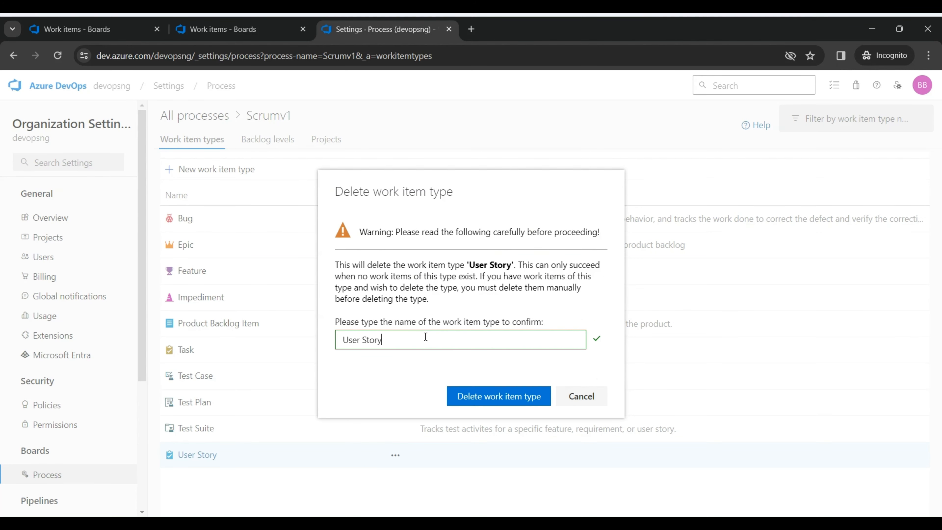
left_click(521, 396)
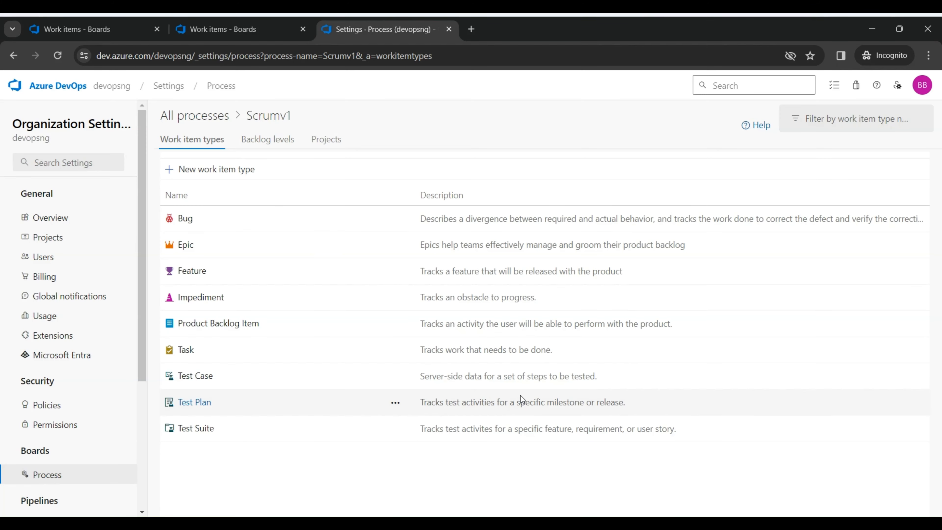
Step: Change the process of devops-projects from Scrumv1 to the system Scrum process
left_click(223, 119)
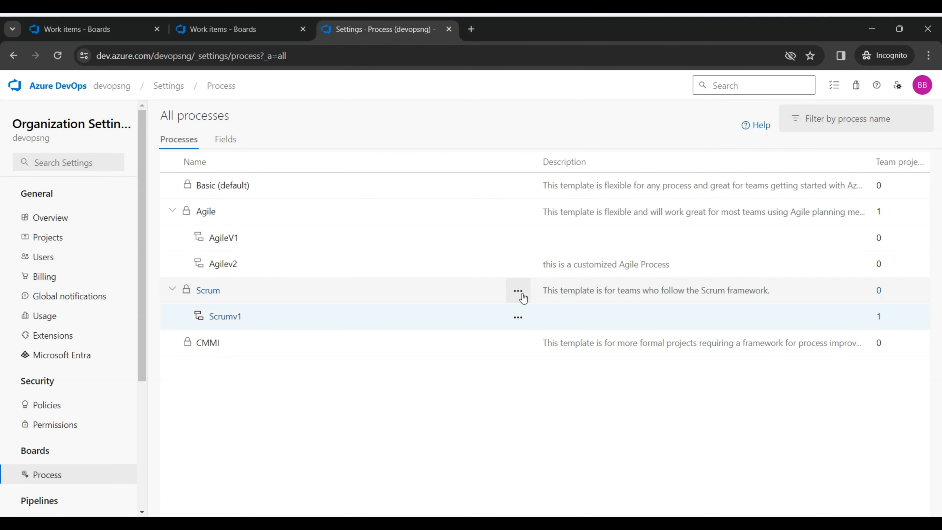
left_click(519, 318)
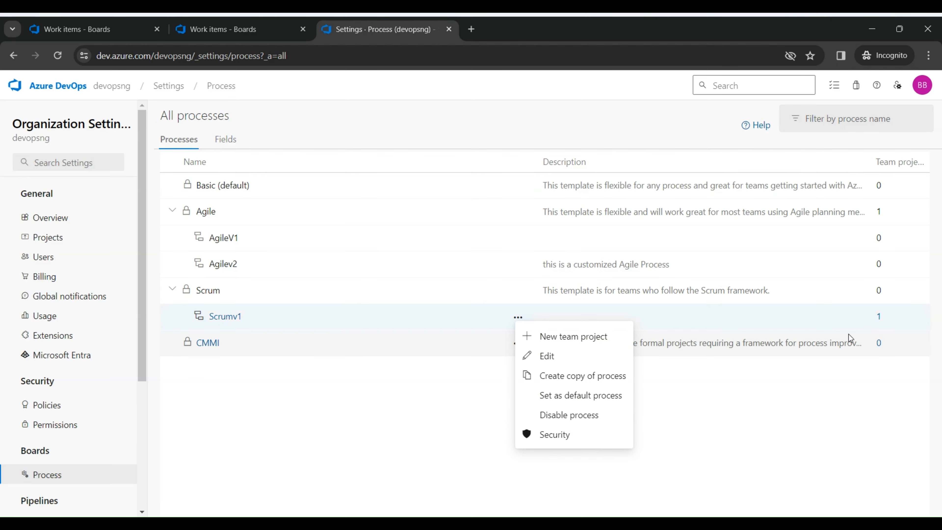
left_click(879, 317)
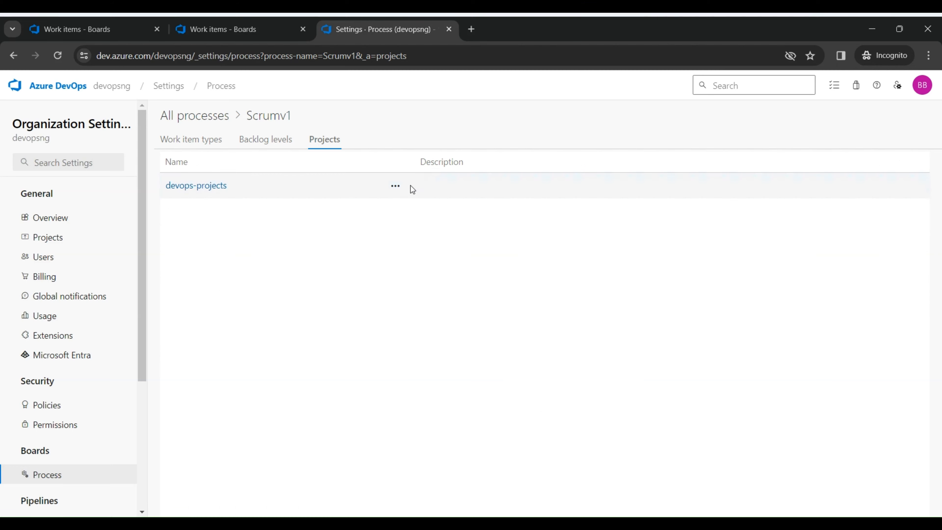
left_click(394, 190)
left_click(405, 208)
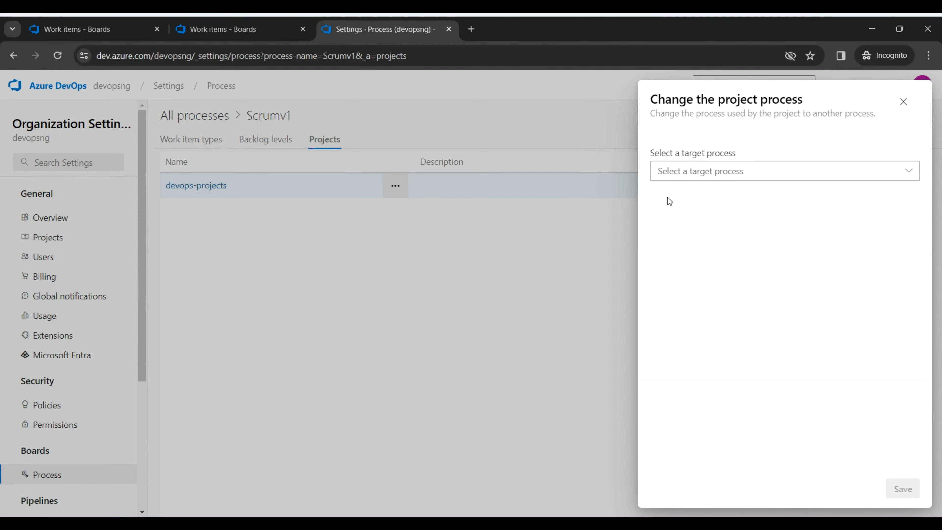
left_click(676, 178)
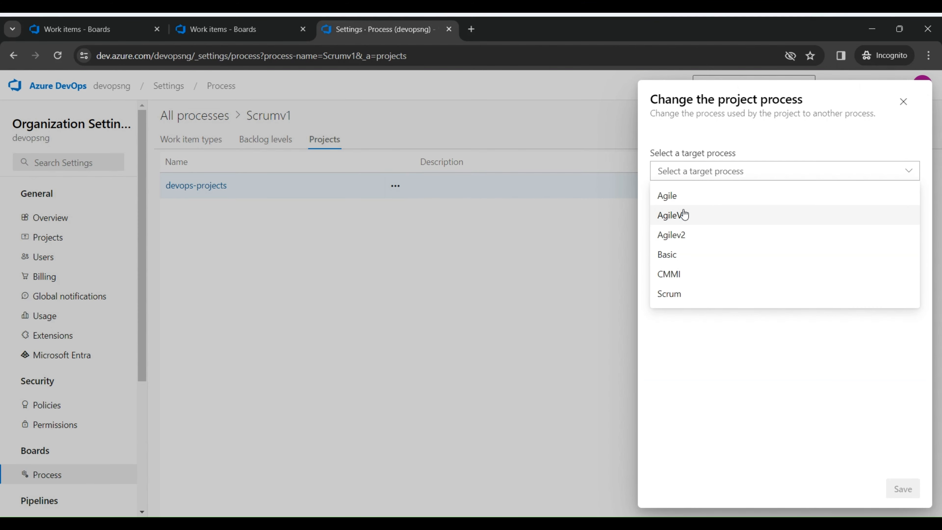
left_click(691, 293)
left_click(900, 488)
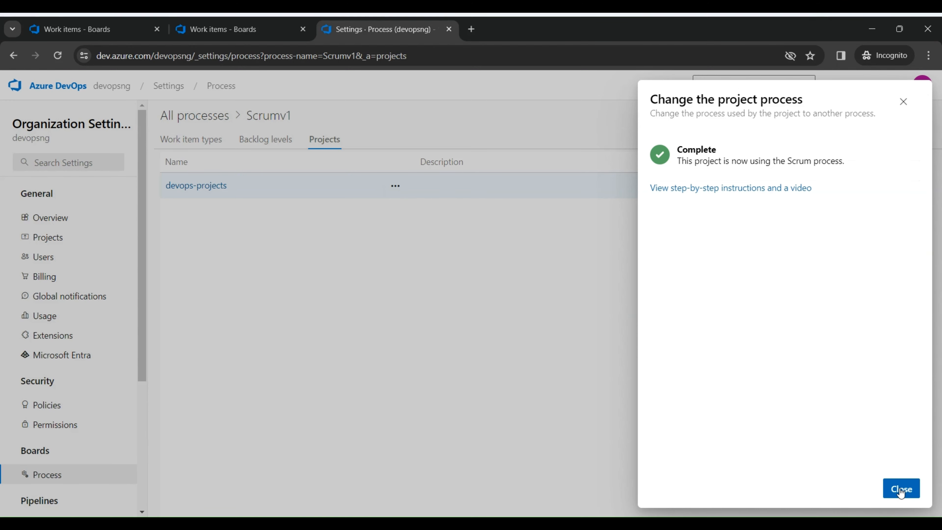
left_click(902, 490)
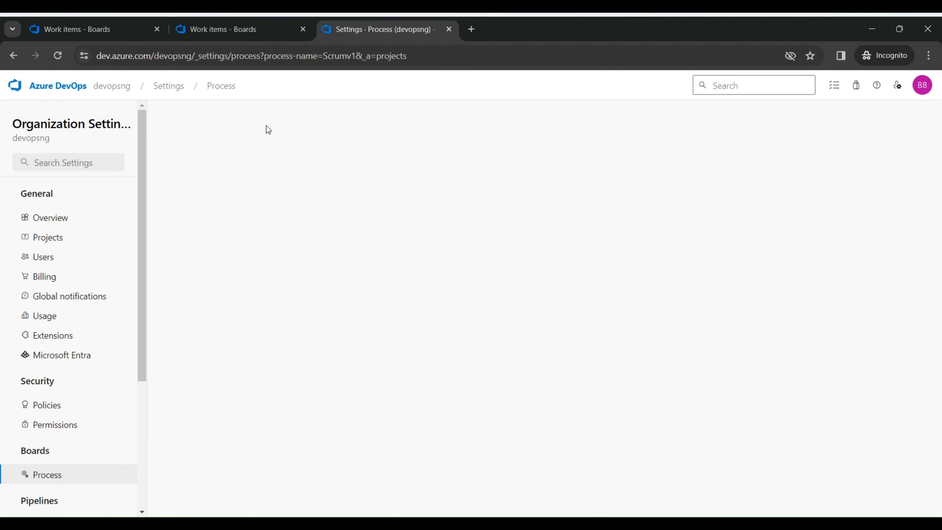
Step: Delete the inherited process Scrumv1 from the organization's processes, entering Scrumv1 as the confirmation name
left_click(200, 117)
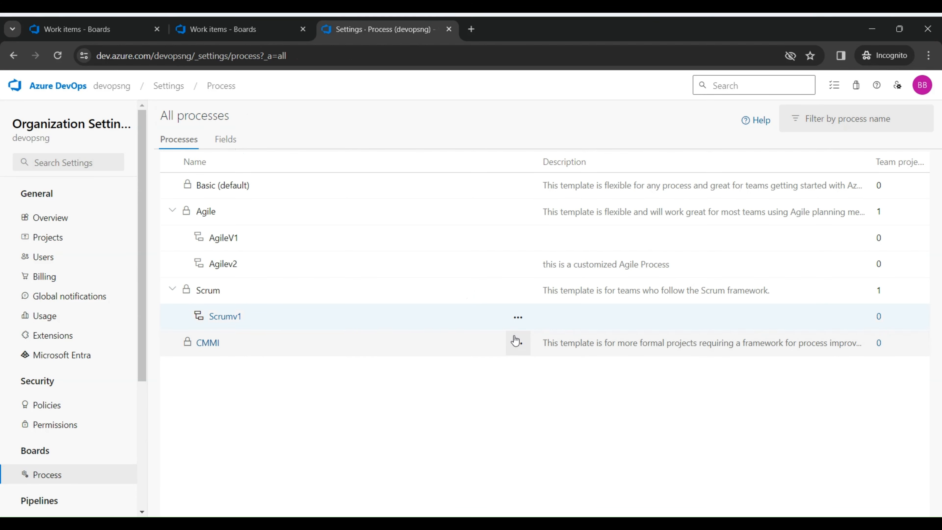
left_click(518, 317)
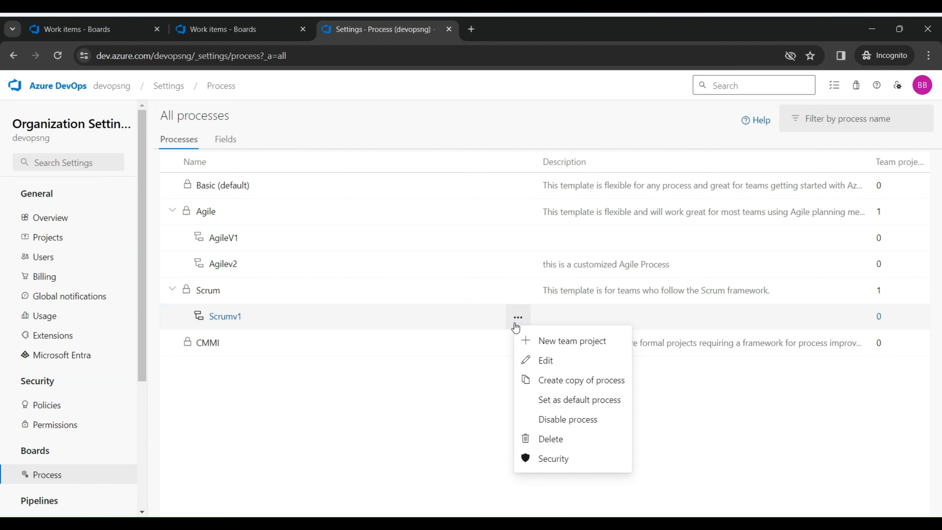
left_click(549, 439)
left_click_drag(501, 284, 519, 287)
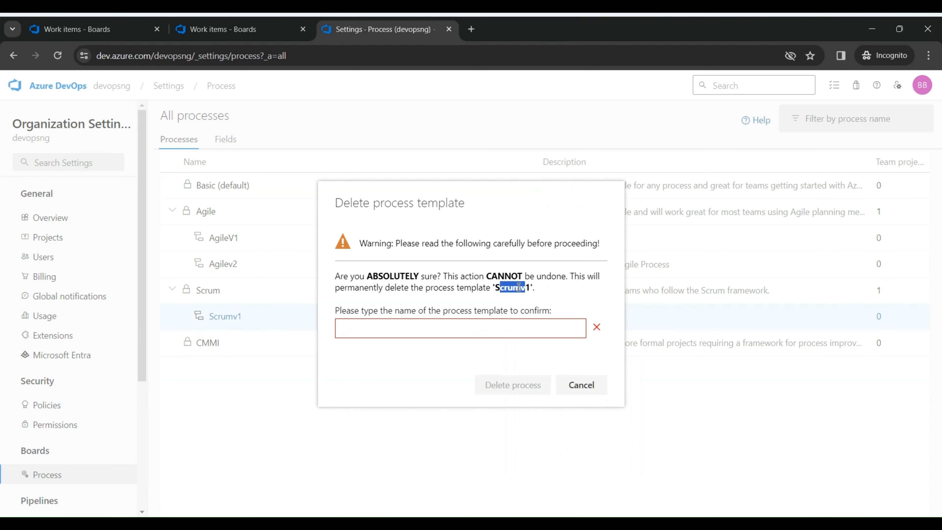
double_click(506, 288)
left_click(443, 325)
type("Scrumv1")
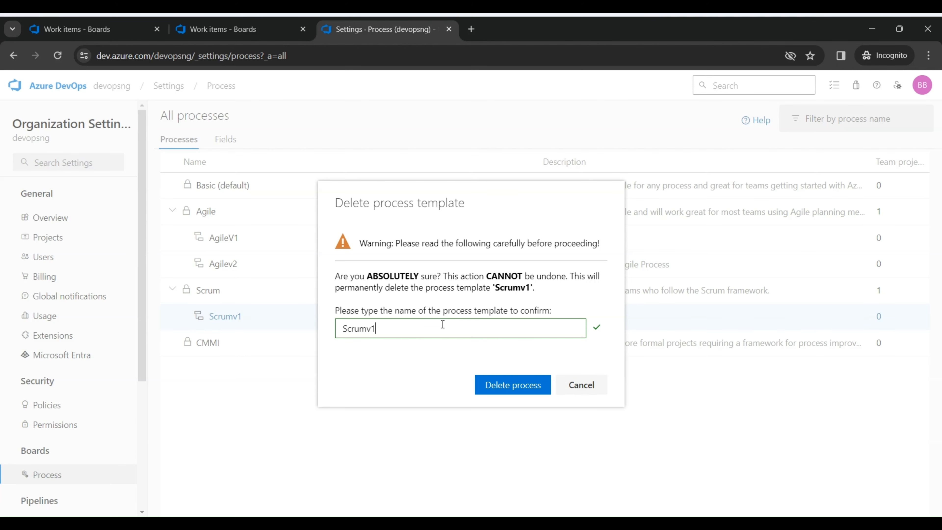
left_click(496, 386)
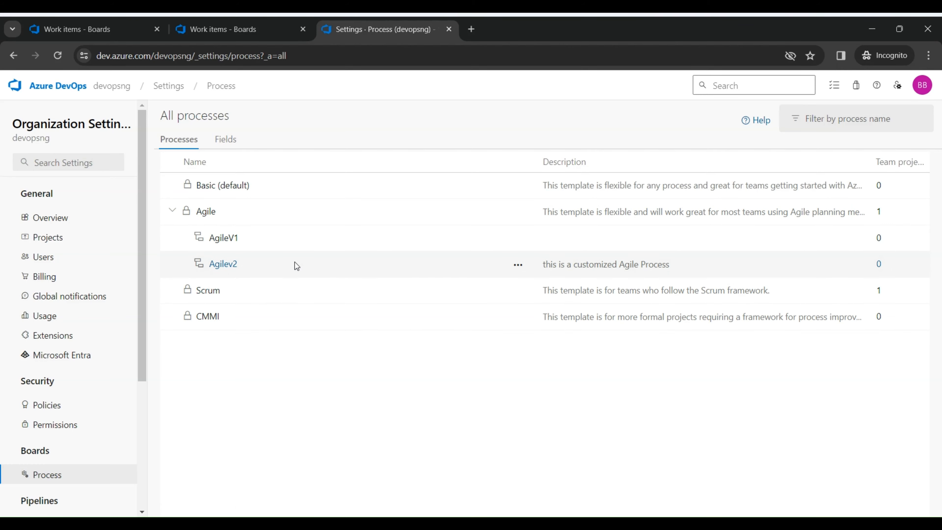
Step: Try to change the process of devops-projects from Scrum to AgileV1
left_click(880, 291)
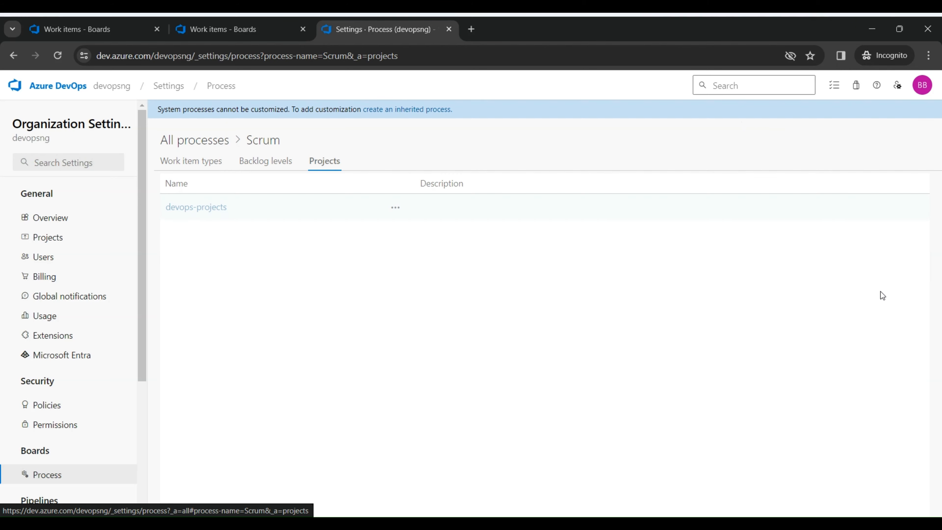
left_click(396, 207)
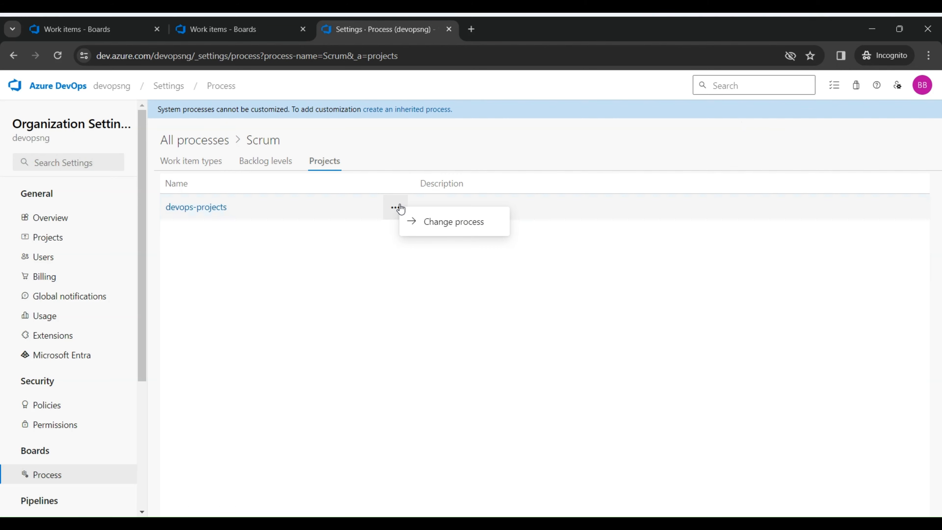
left_click(430, 225)
left_click(805, 172)
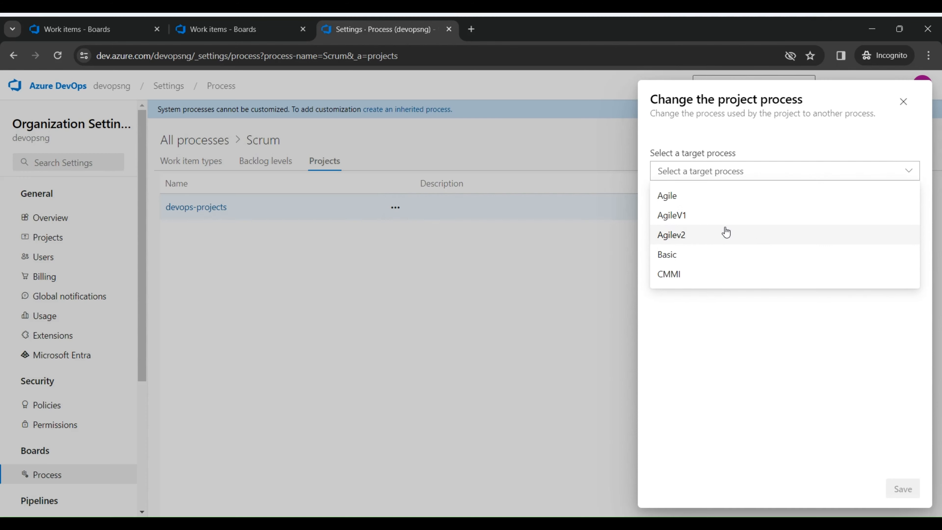
left_click(727, 213)
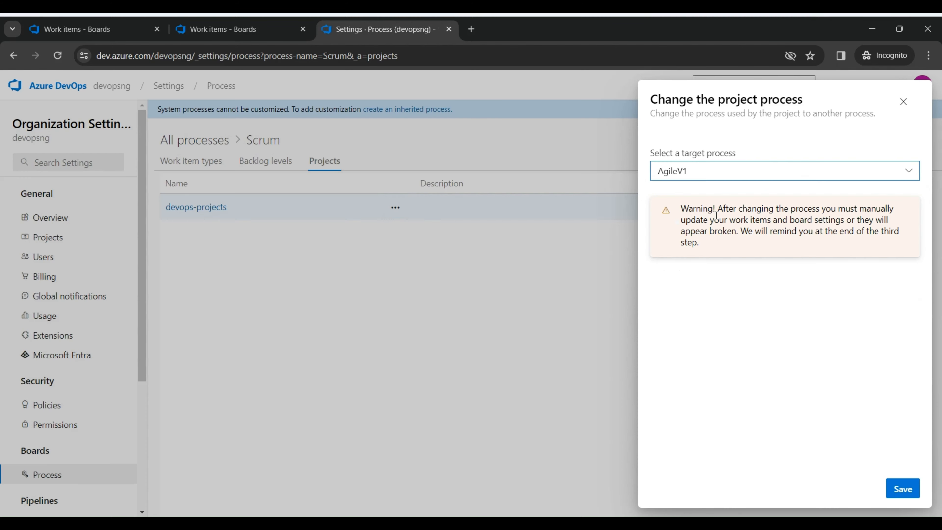
left_click(909, 491)
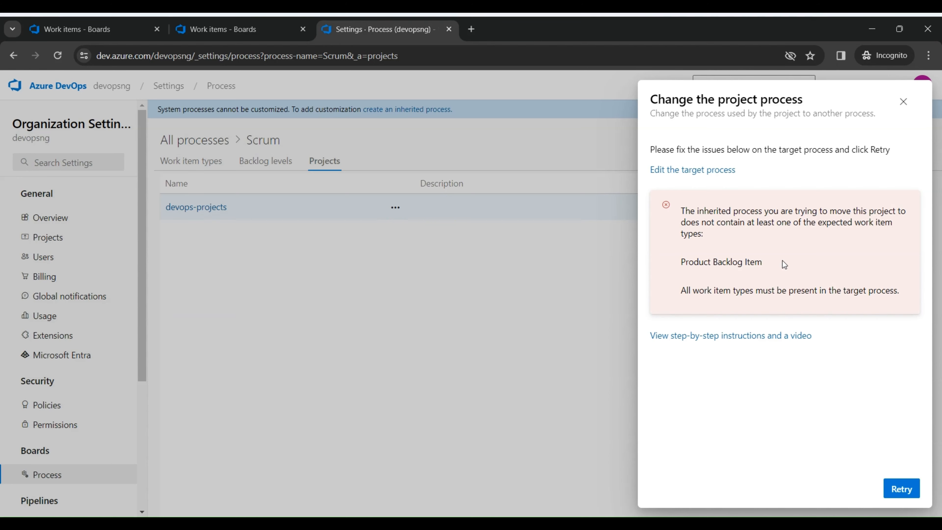
left_click_drag(759, 262, 683, 264)
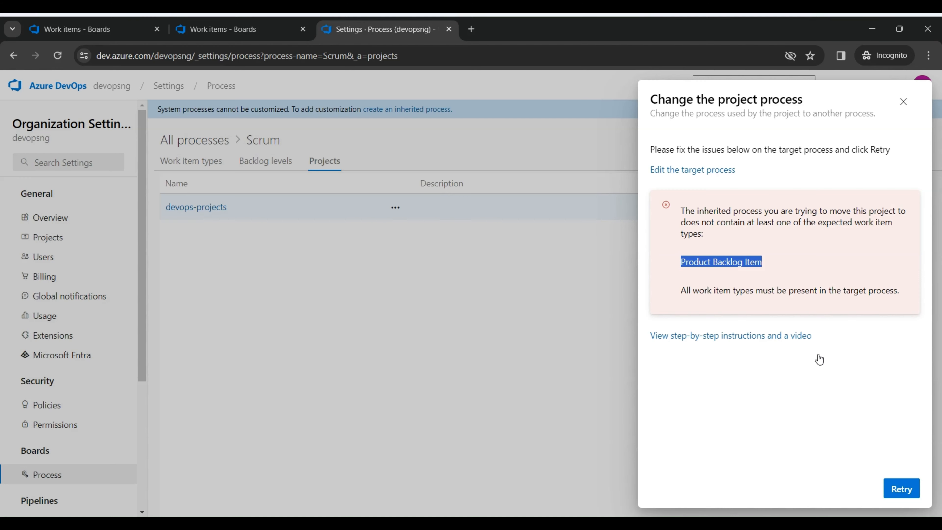
left_click(904, 101)
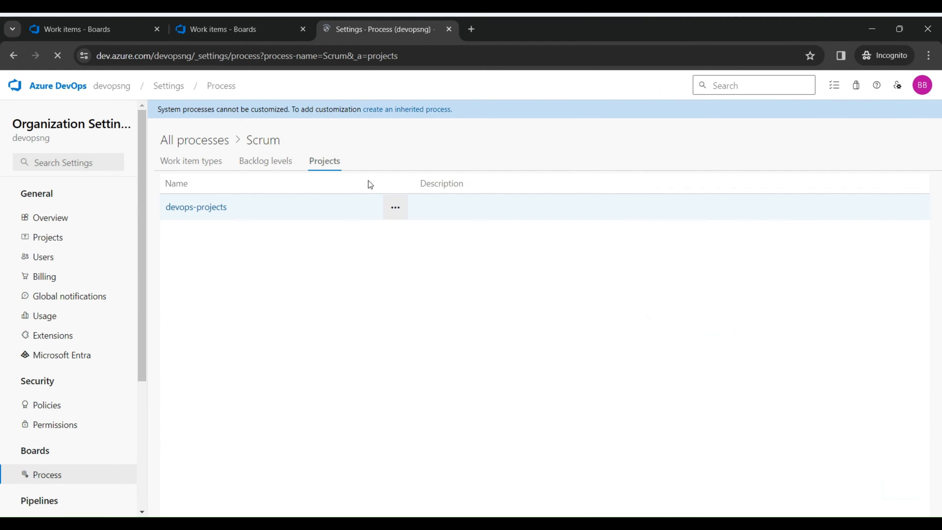
Step: Create a work item type named Product Backlog Item in the AgileV1 process
left_click(48, 476)
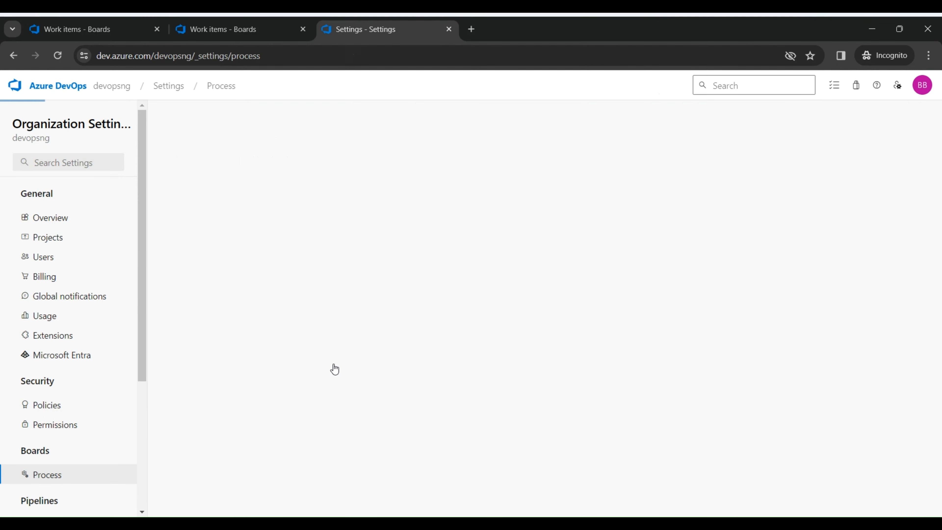
mouse_move(494, 230)
left_click(212, 242)
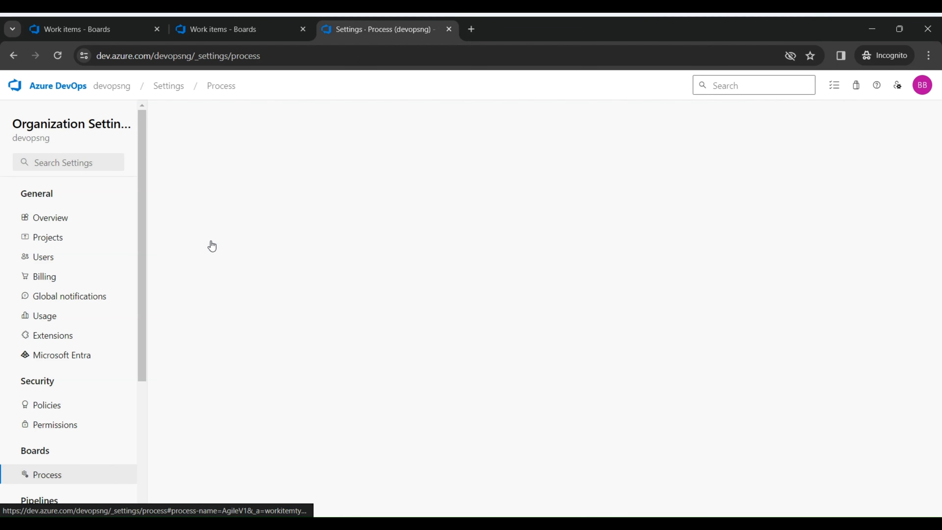
left_click(213, 171)
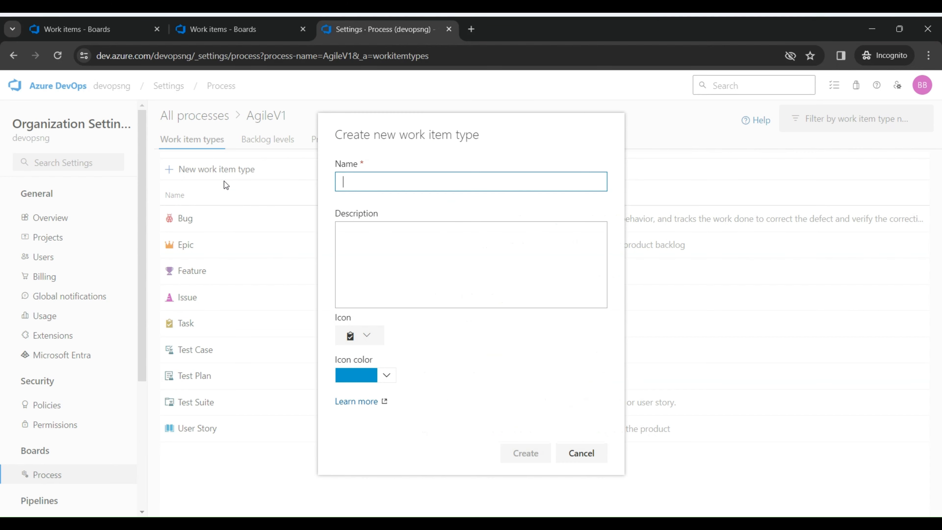
type("Product Backlog Item")
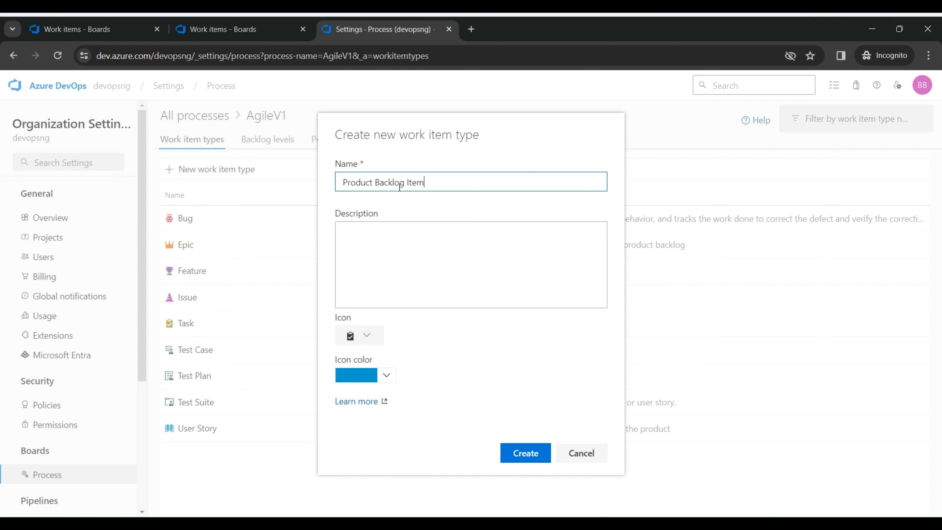
left_click(520, 452)
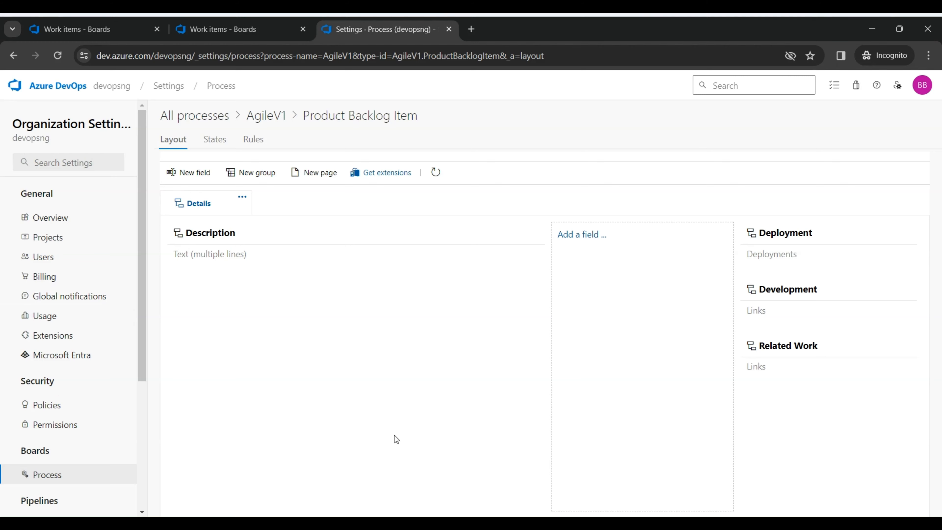
Step: Switch the project devops-projects from the Scrum process to AgileV1
left_click(51, 479)
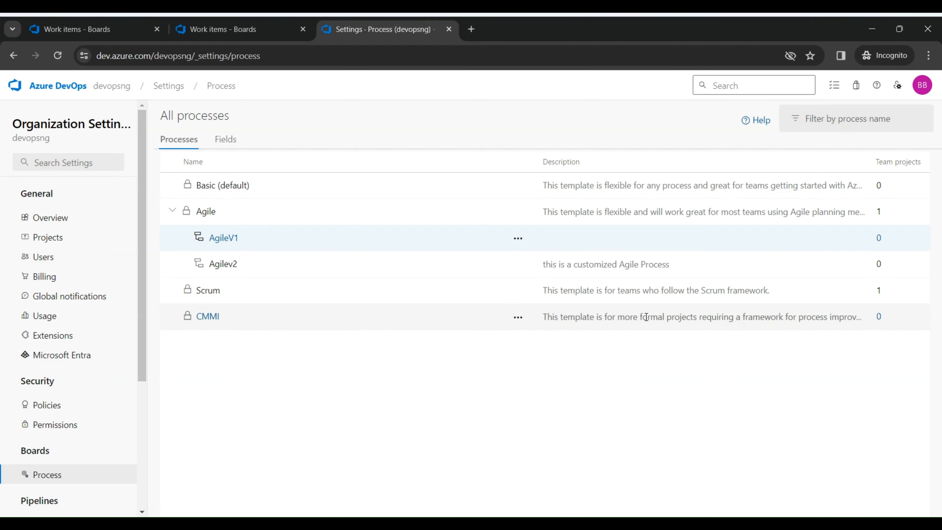
left_click(879, 291)
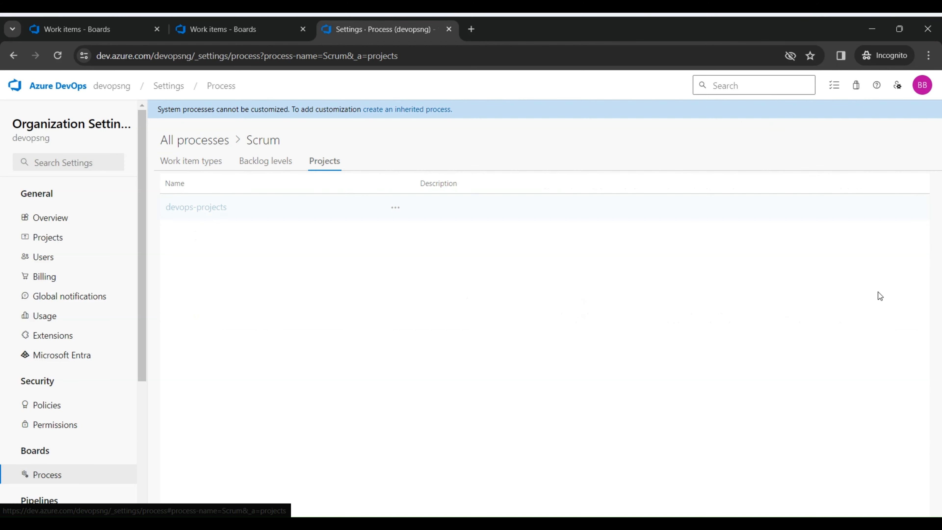
left_click(396, 208)
left_click(414, 231)
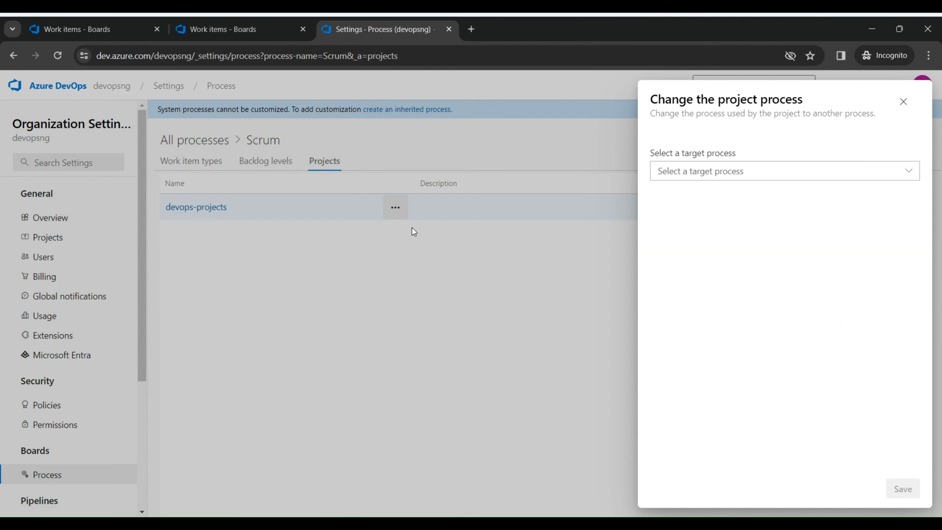
left_click(716, 169)
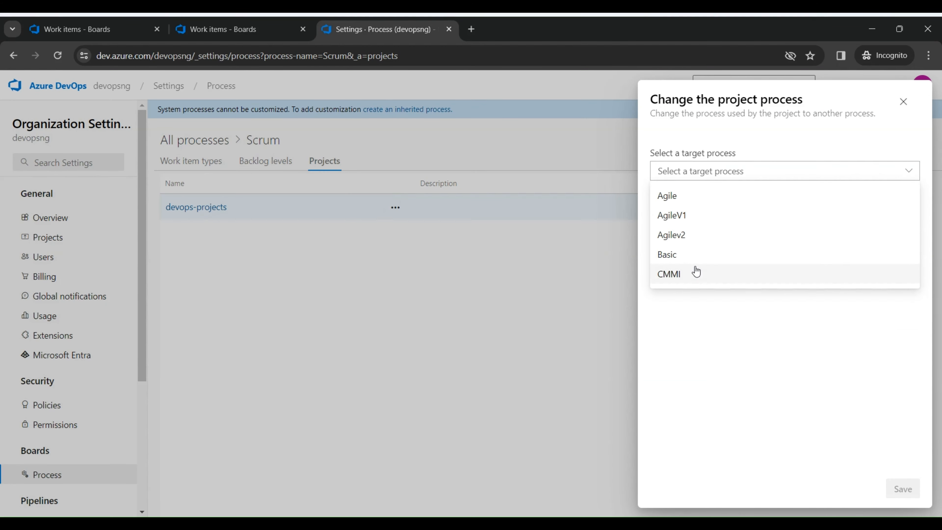
left_click(702, 215)
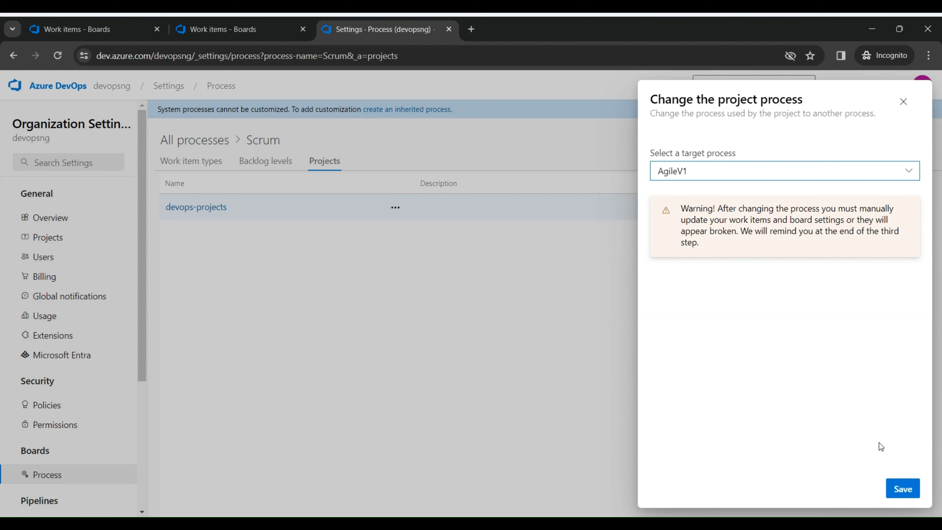
left_click(910, 488)
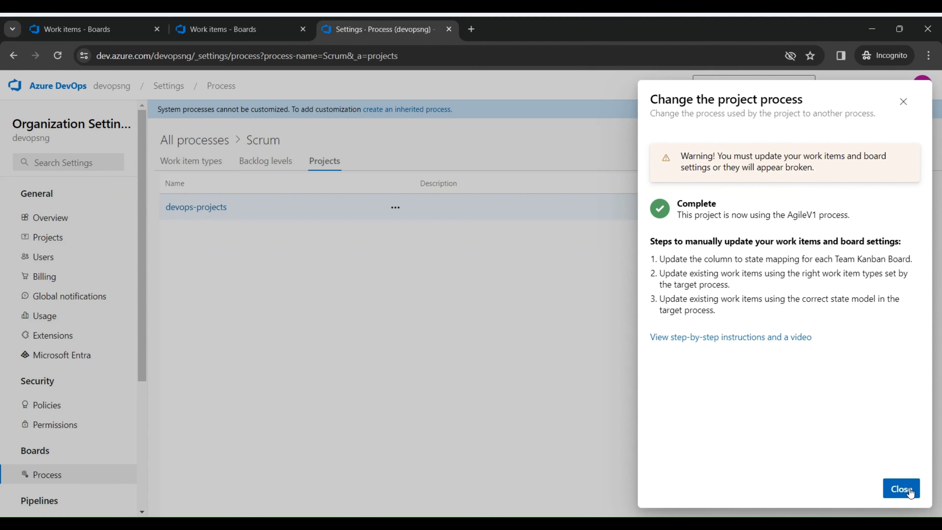
left_click(902, 489)
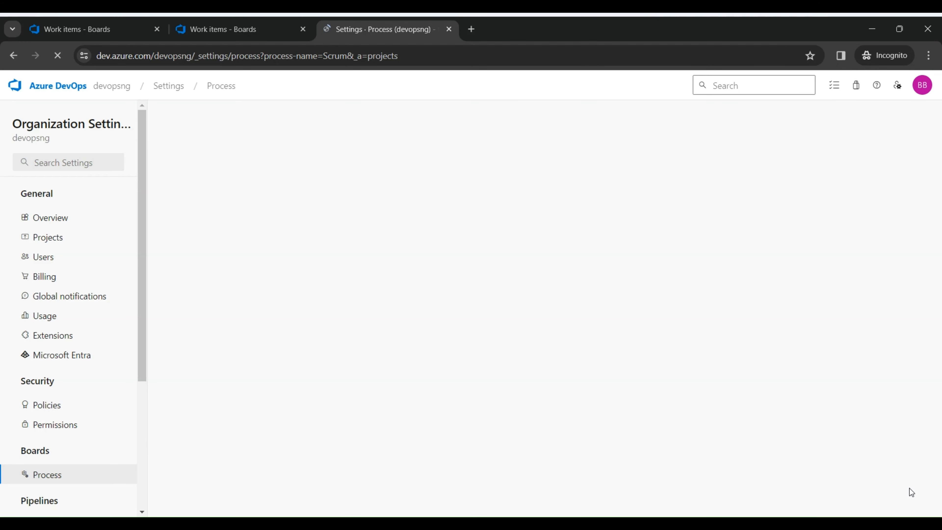